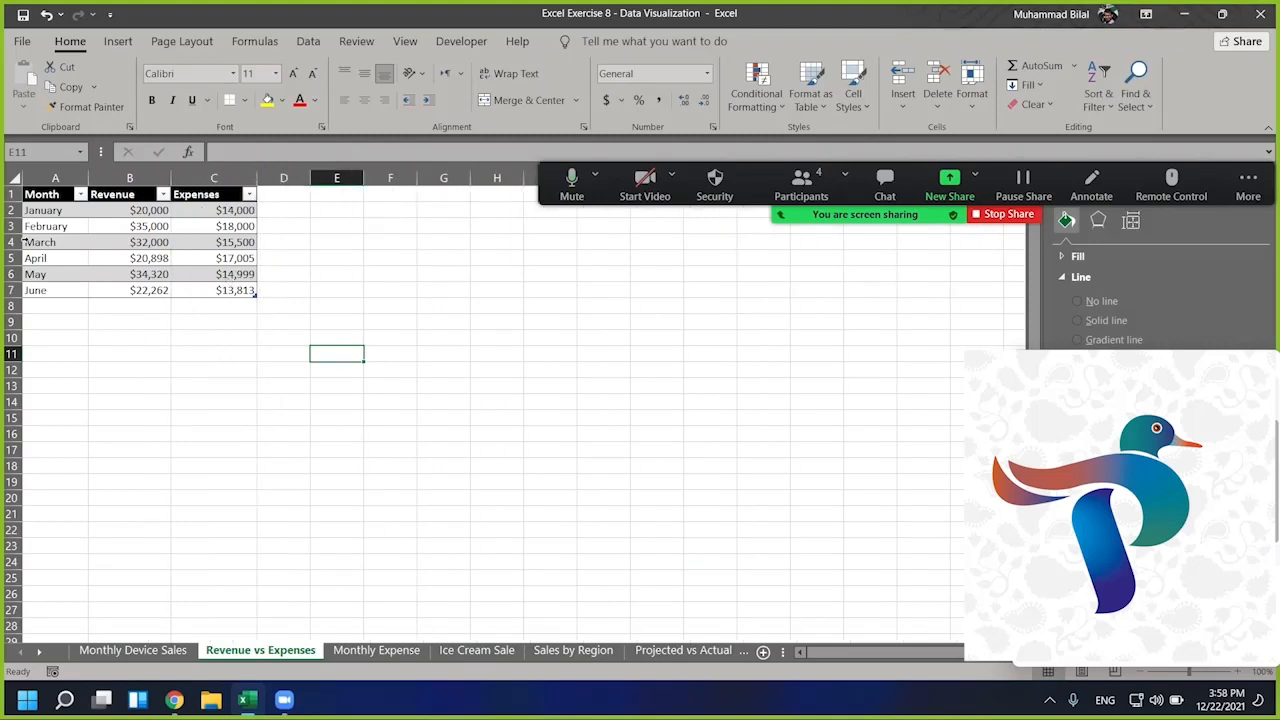
- Insert a clustered column chart from the data in A2:C7, enlarge it and place it beside the table
drag(50, 190, 222, 262)
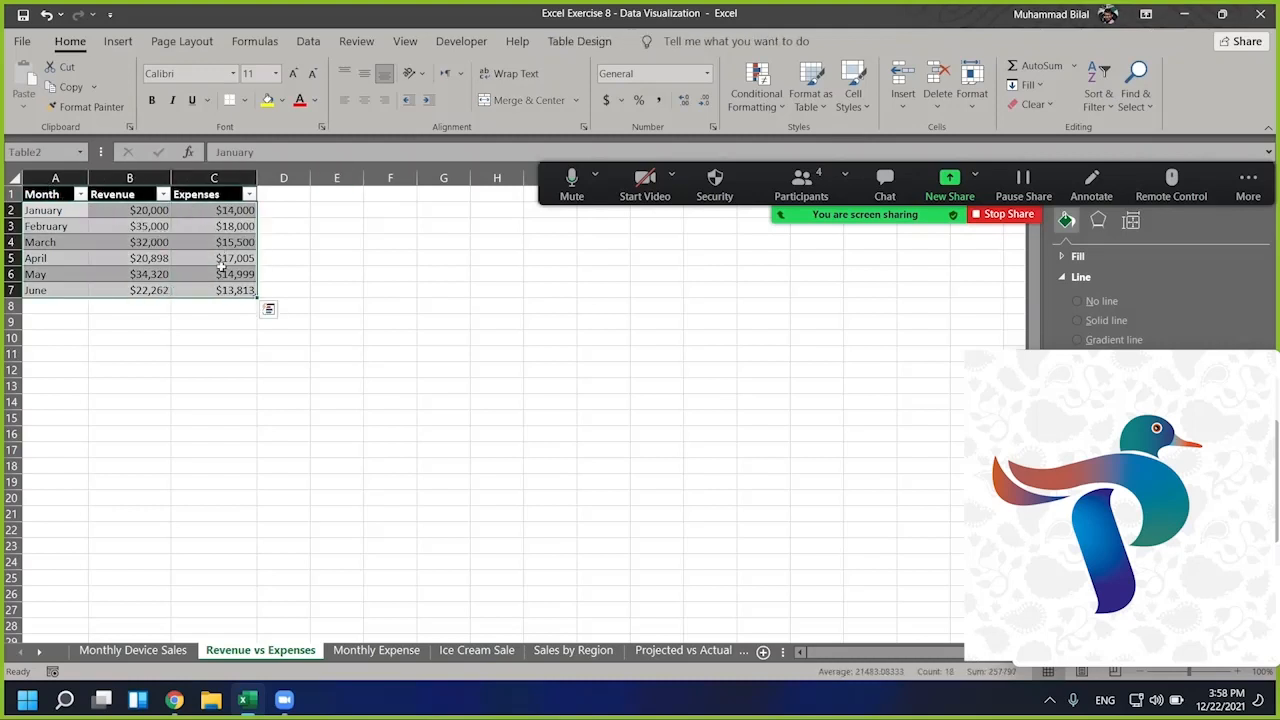
click(125, 44)
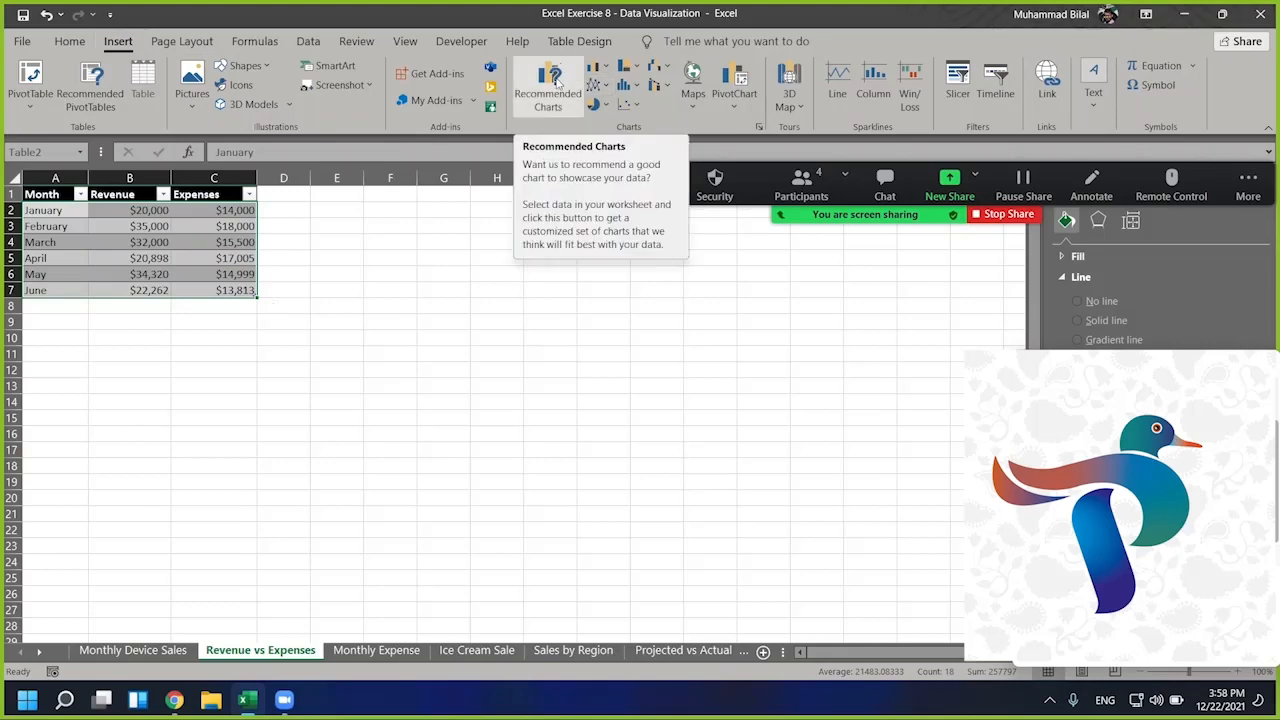
click(557, 83)
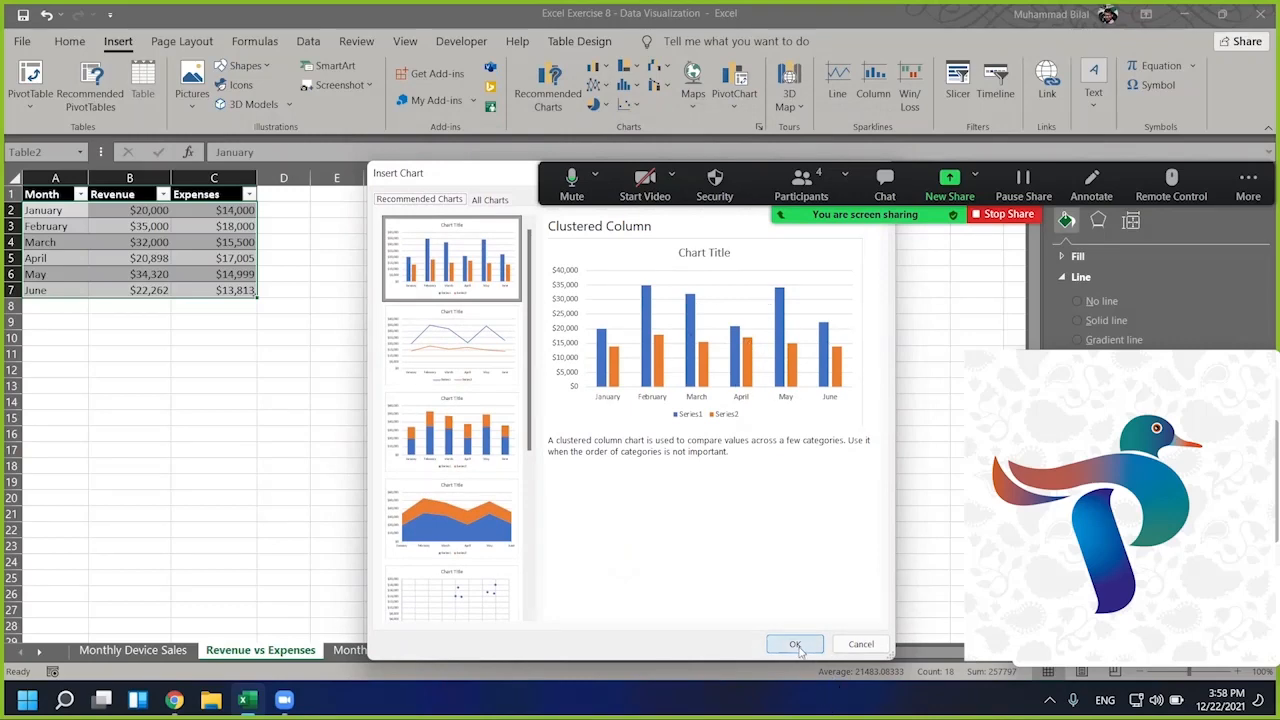
click(795, 645)
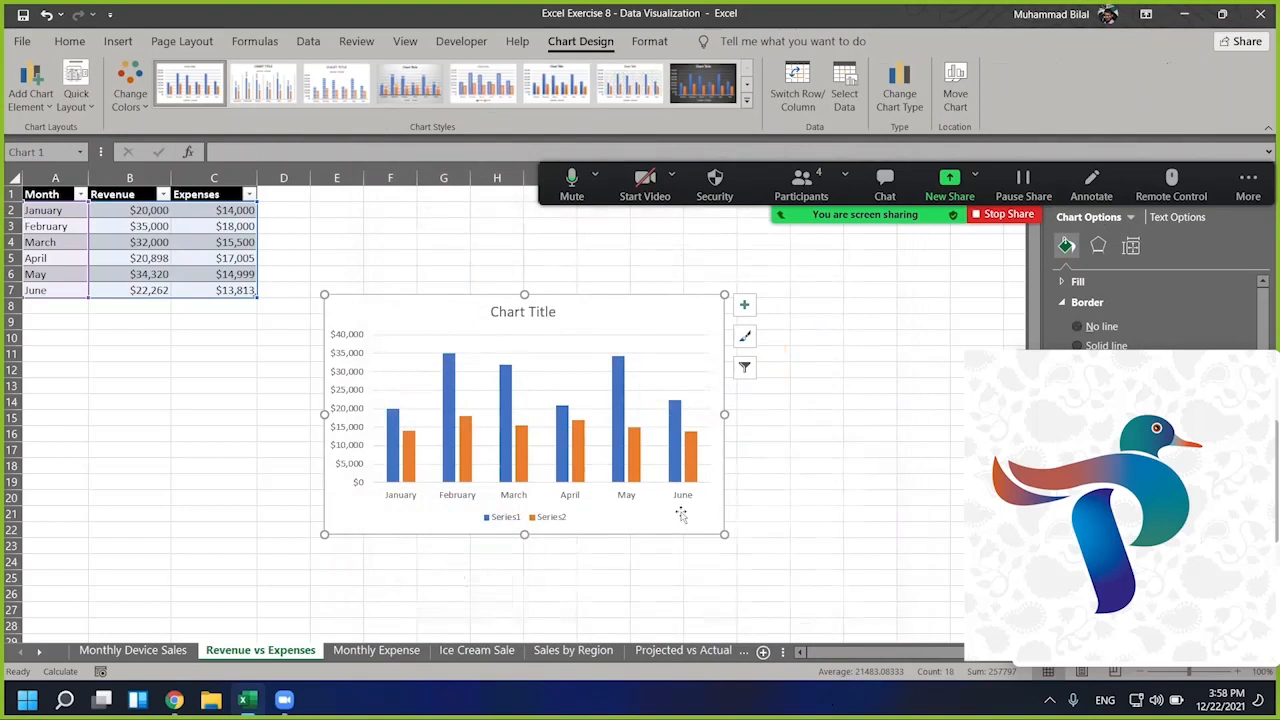
drag(724, 534, 879, 597)
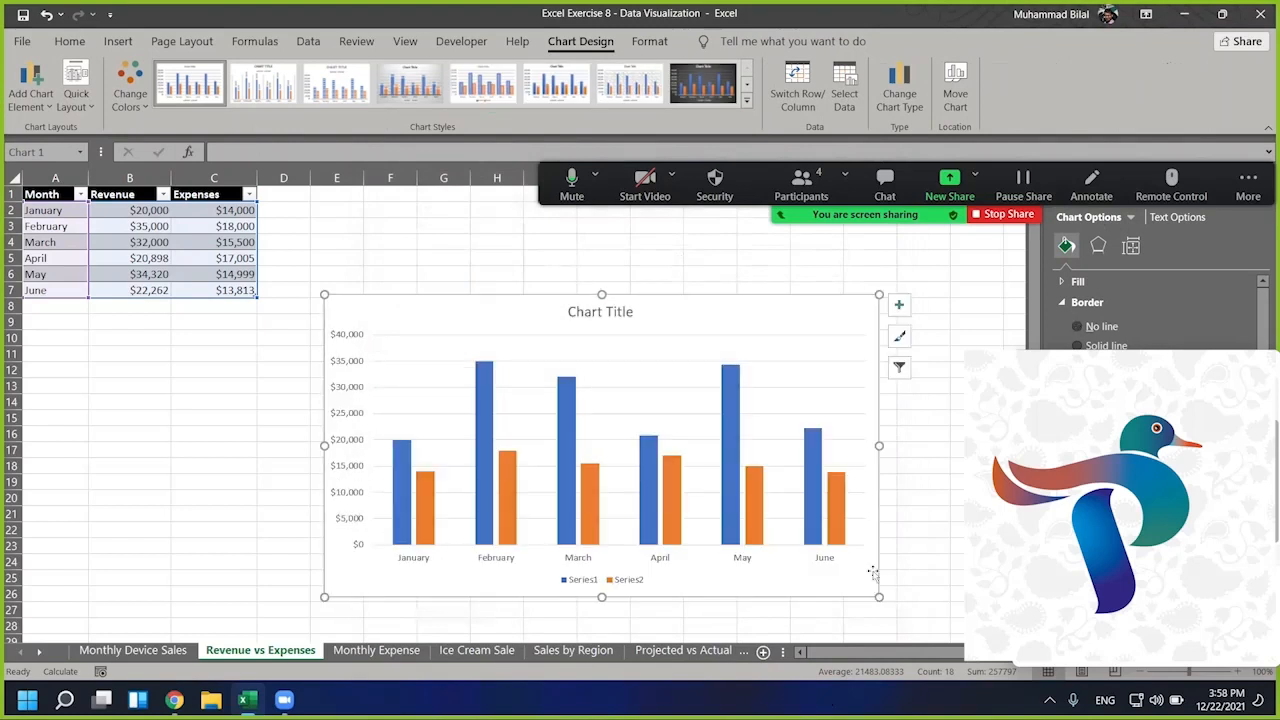
drag(664, 311, 584, 241)
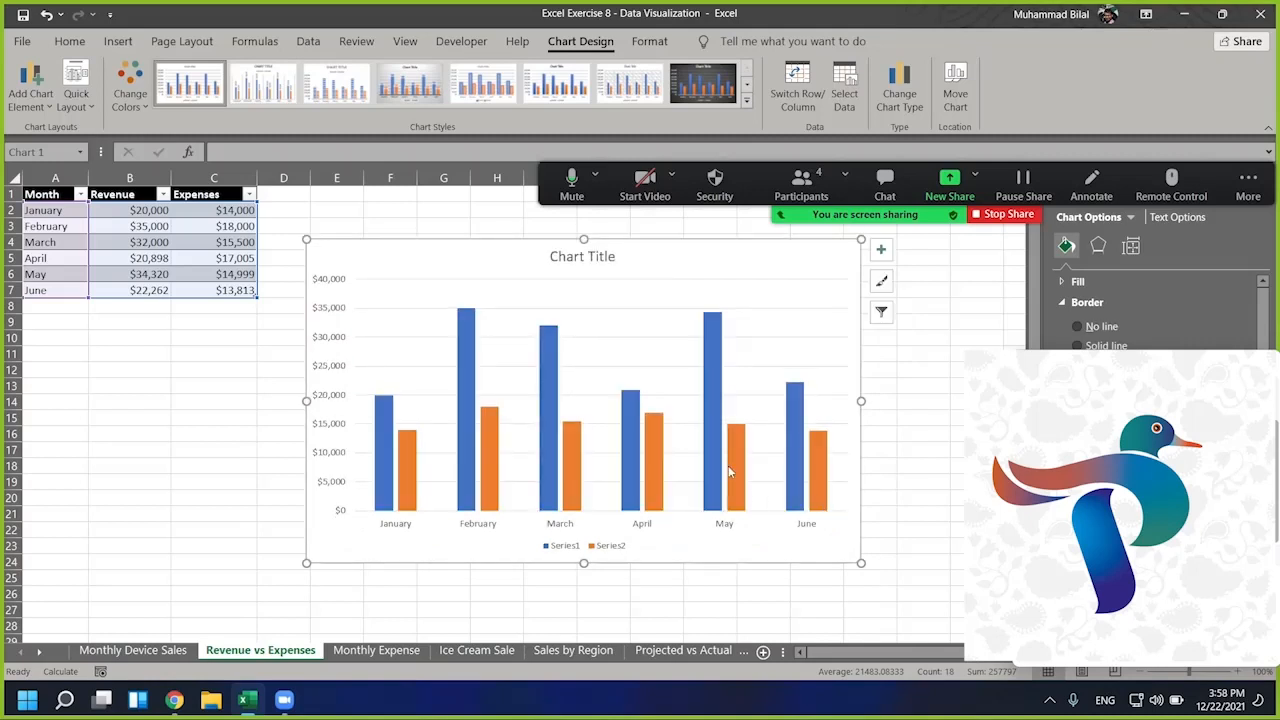
- Switch the chart's rows and columns so the months become the series, grouped by revenue and expenses
mouse_move(714, 427)
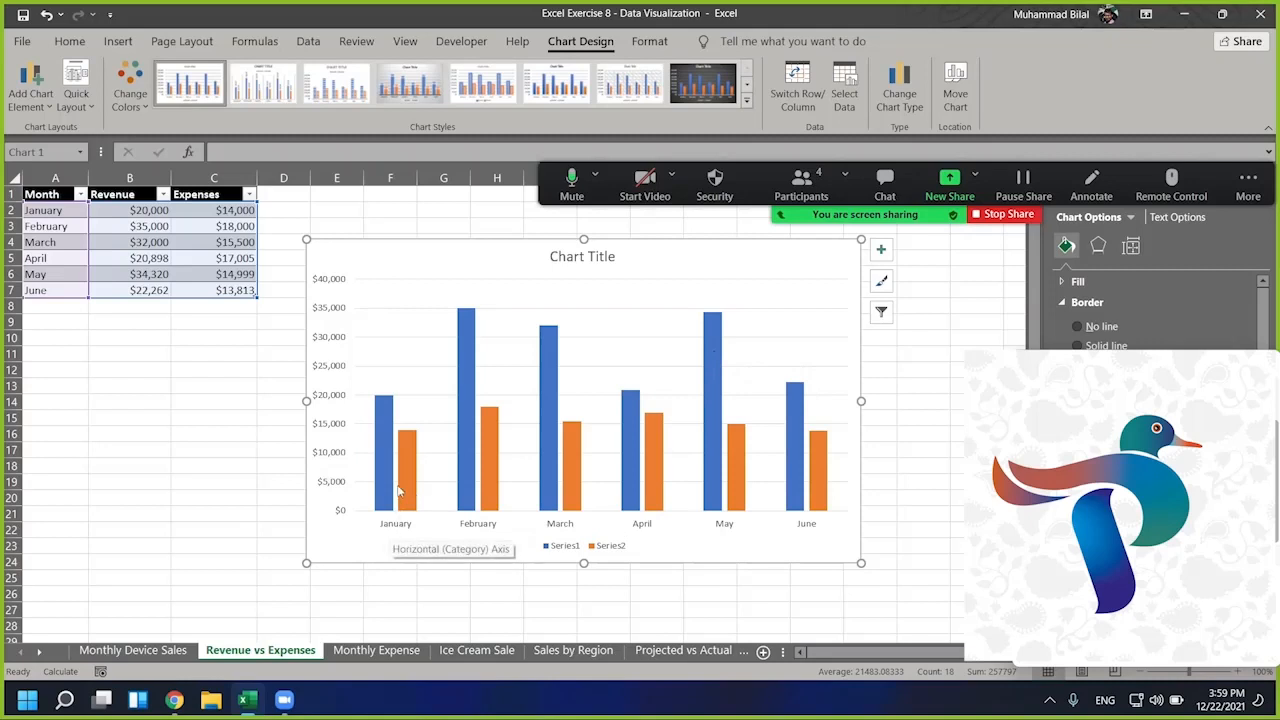
mouse_move(384, 475)
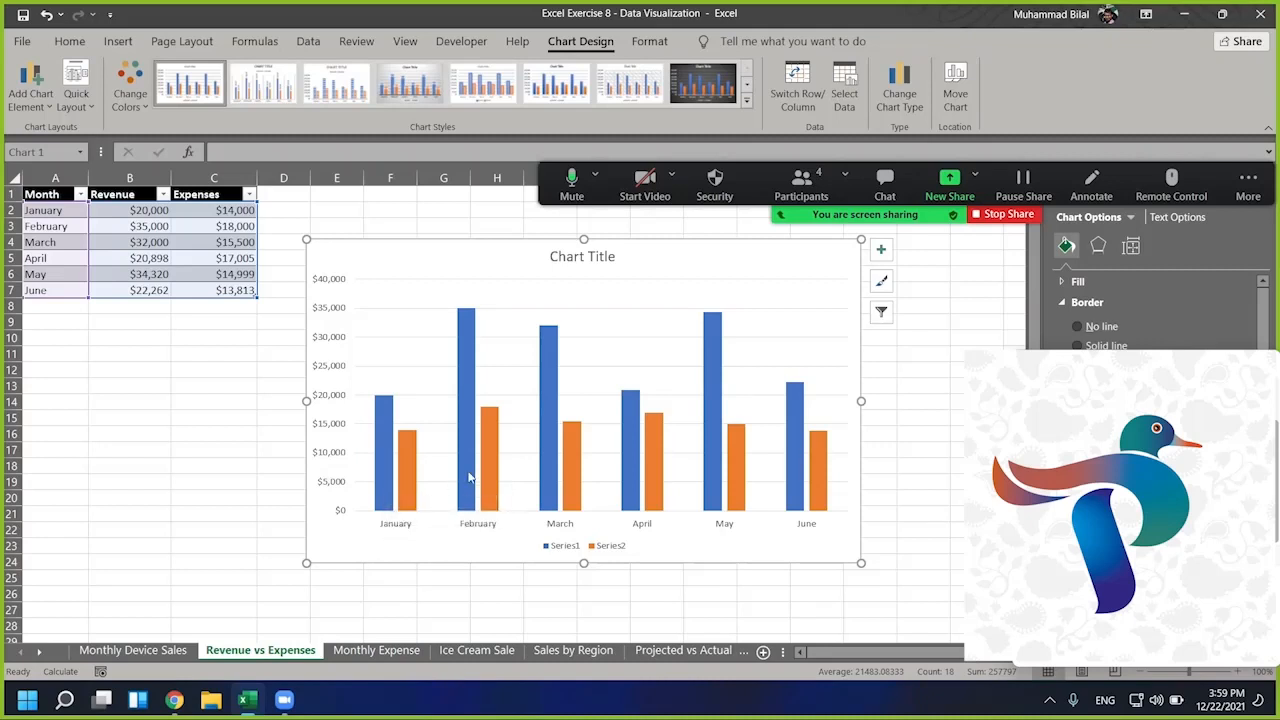
mouse_move(469, 478)
mouse_move(665, 502)
mouse_move(713, 510)
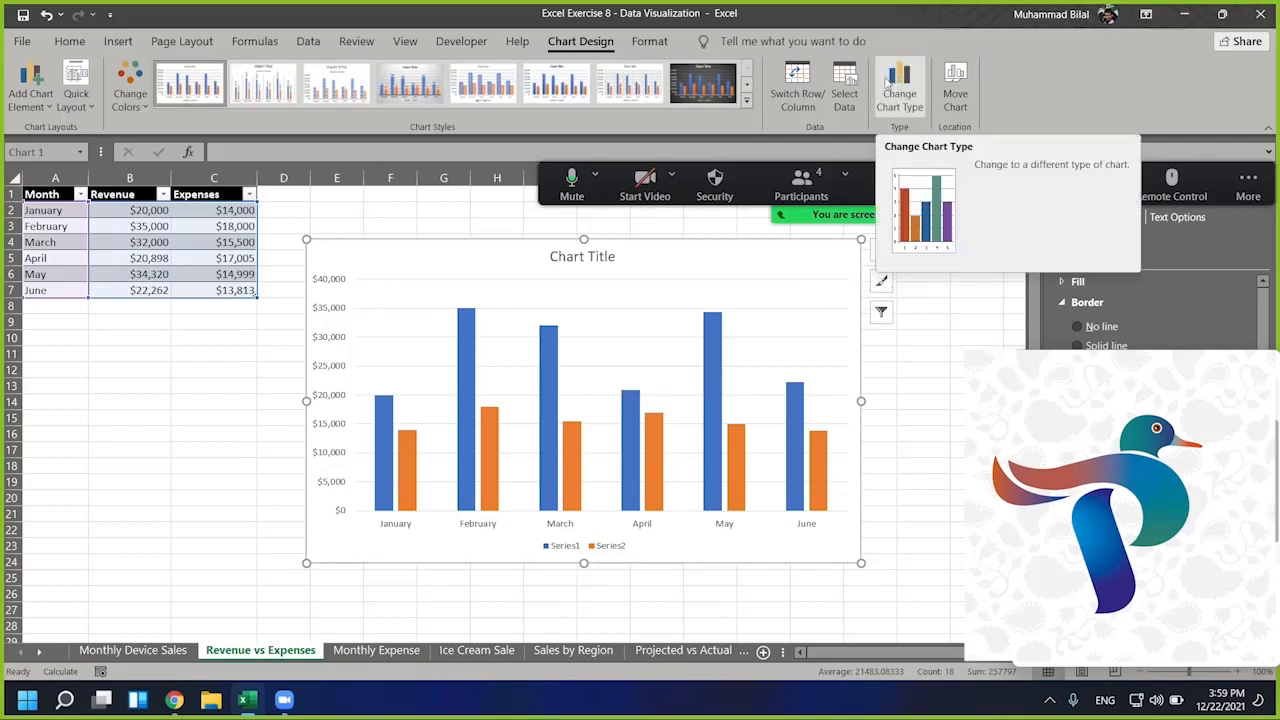
click(800, 108)
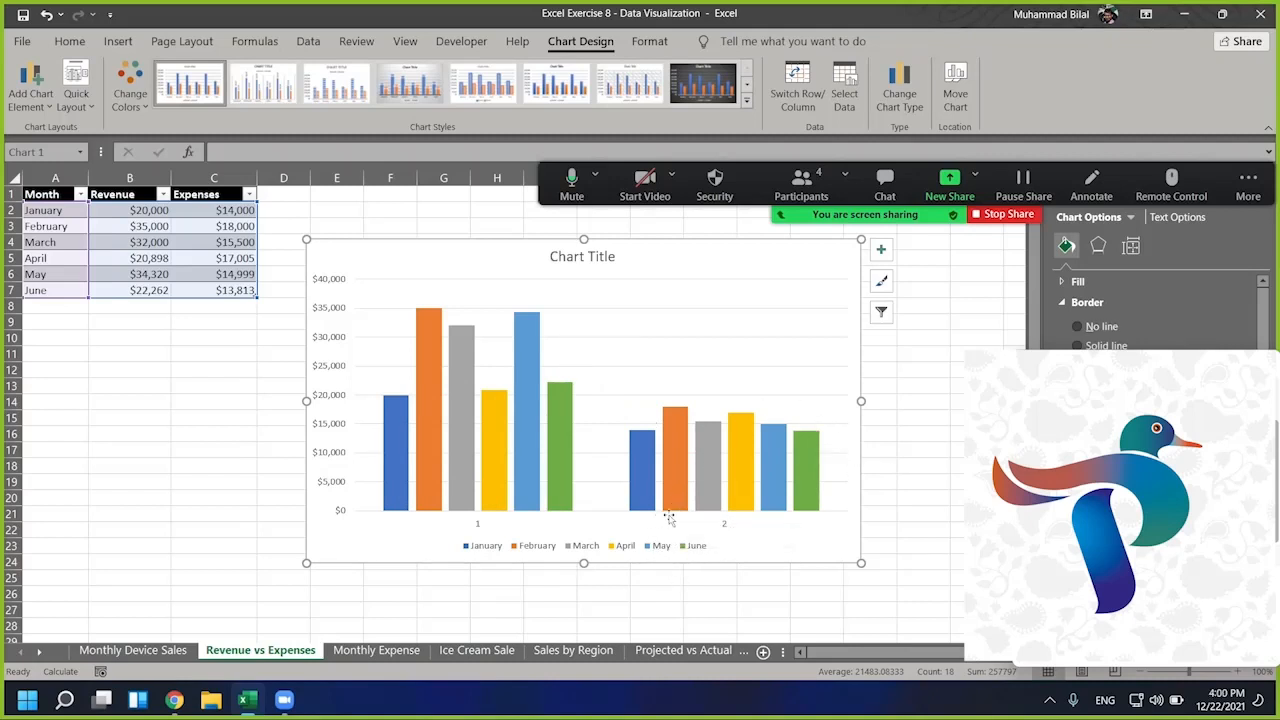
click(797, 82)
click(797, 82)
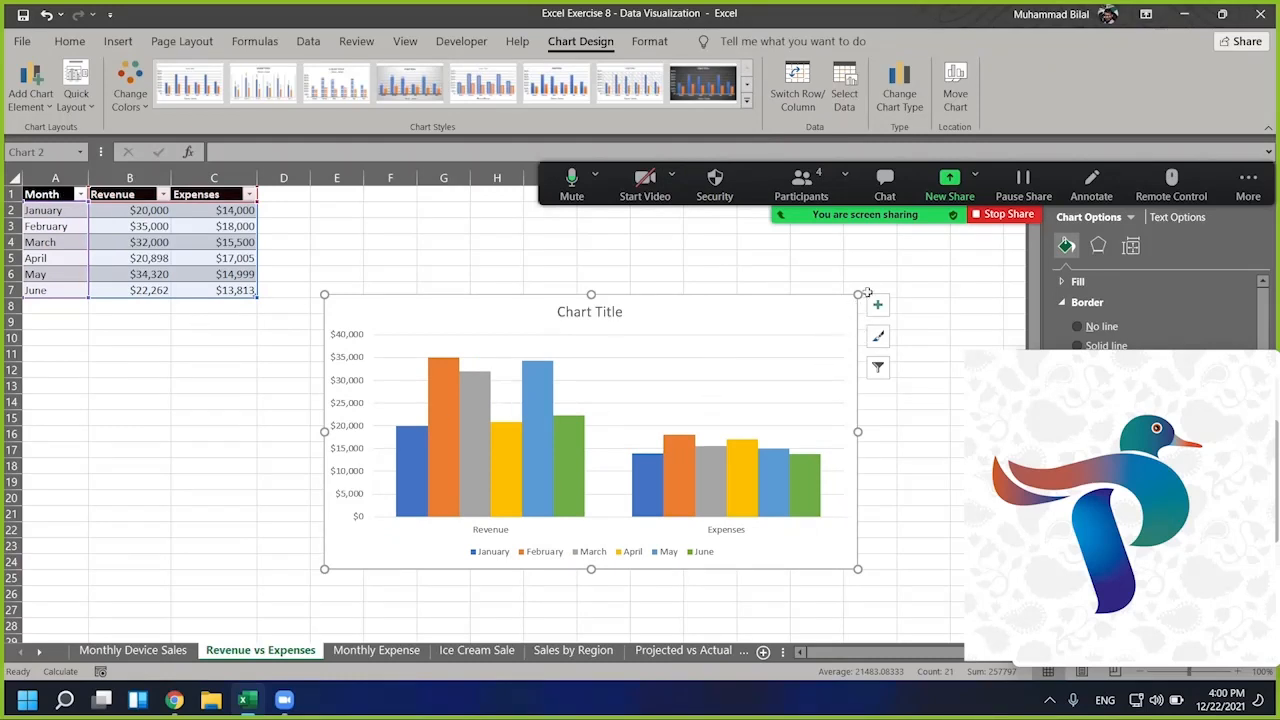
- Enlarge the chart and add data labels at the inside end of its columns
drag(858, 296, 879, 230)
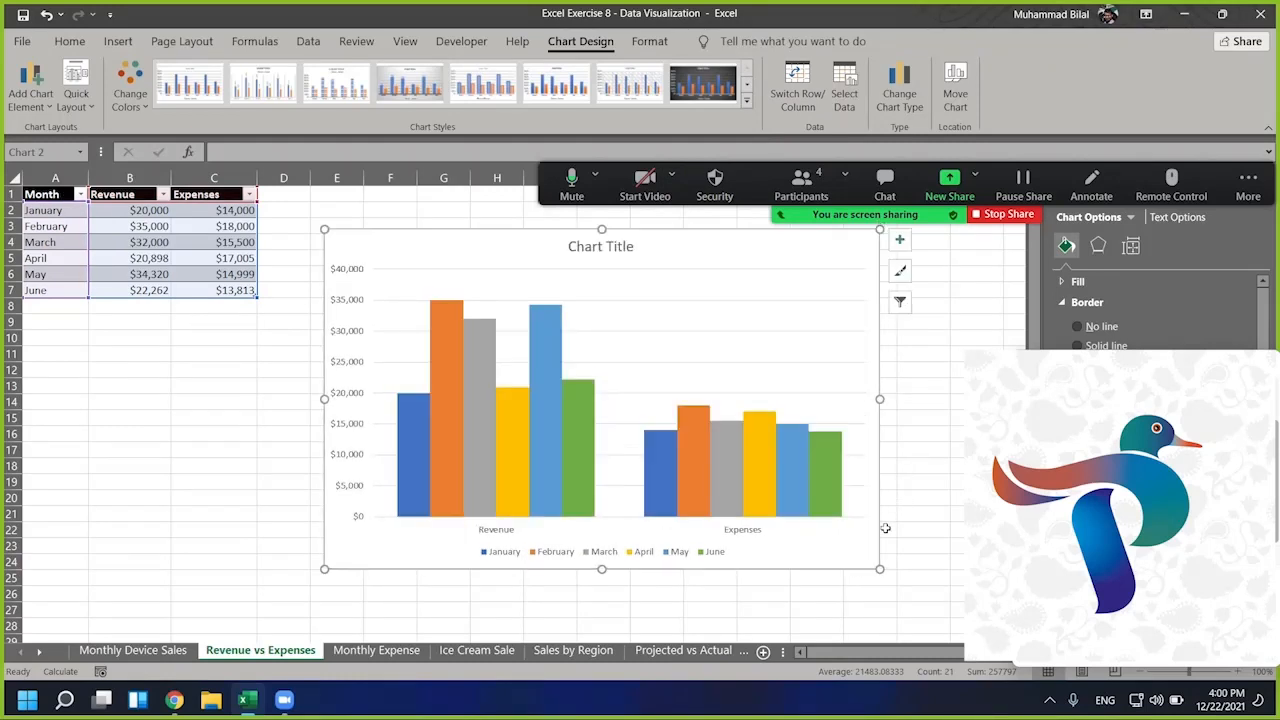
drag(881, 570, 959, 603)
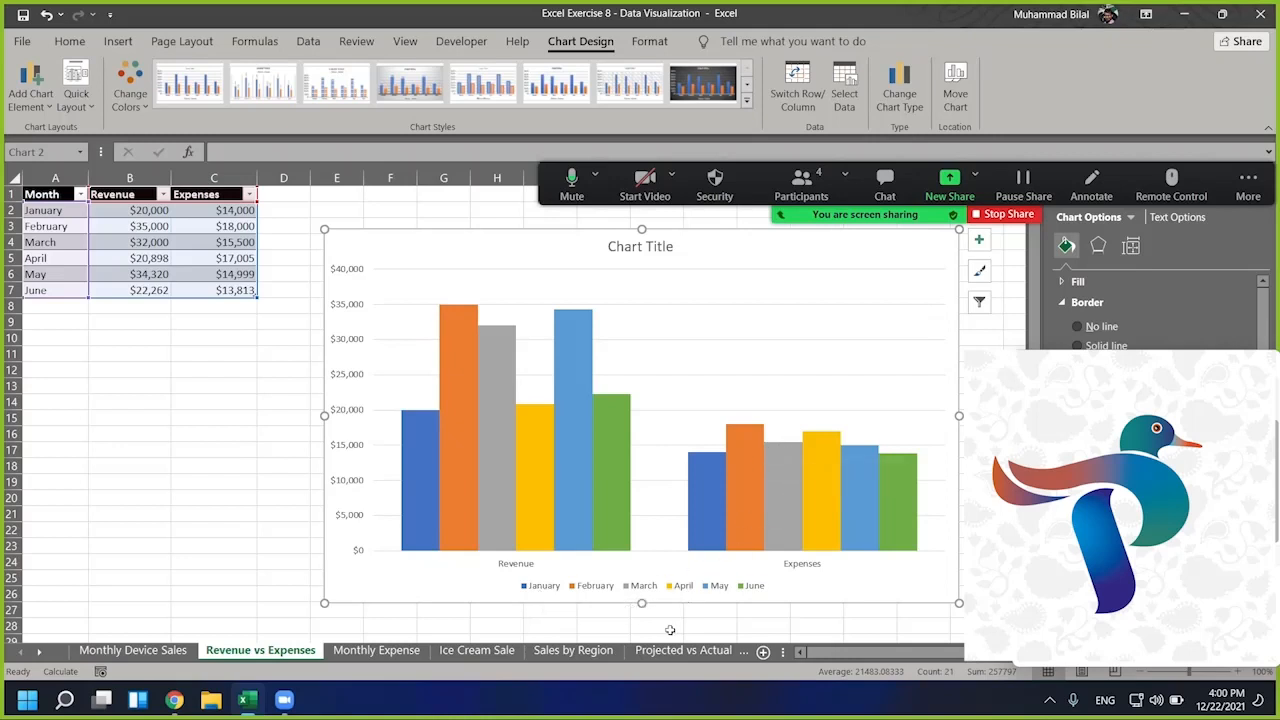
mouse_move(477, 438)
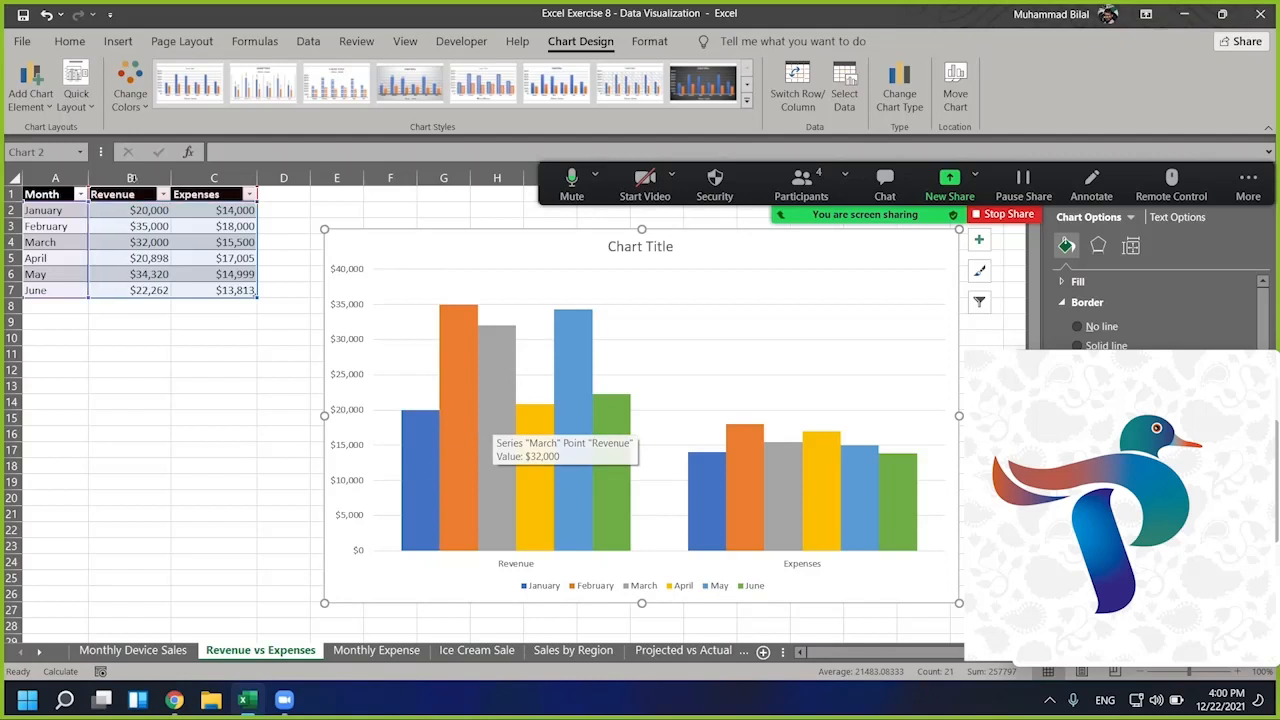
click(36, 104)
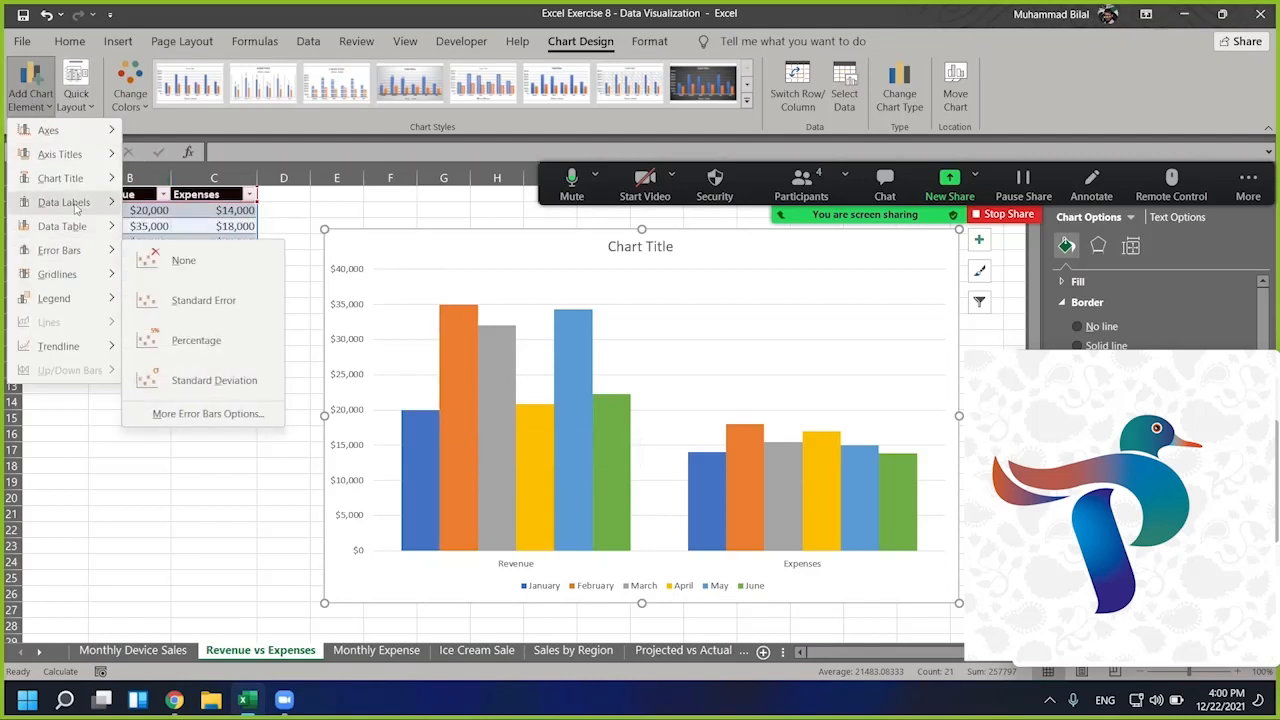
mouse_move(76, 207)
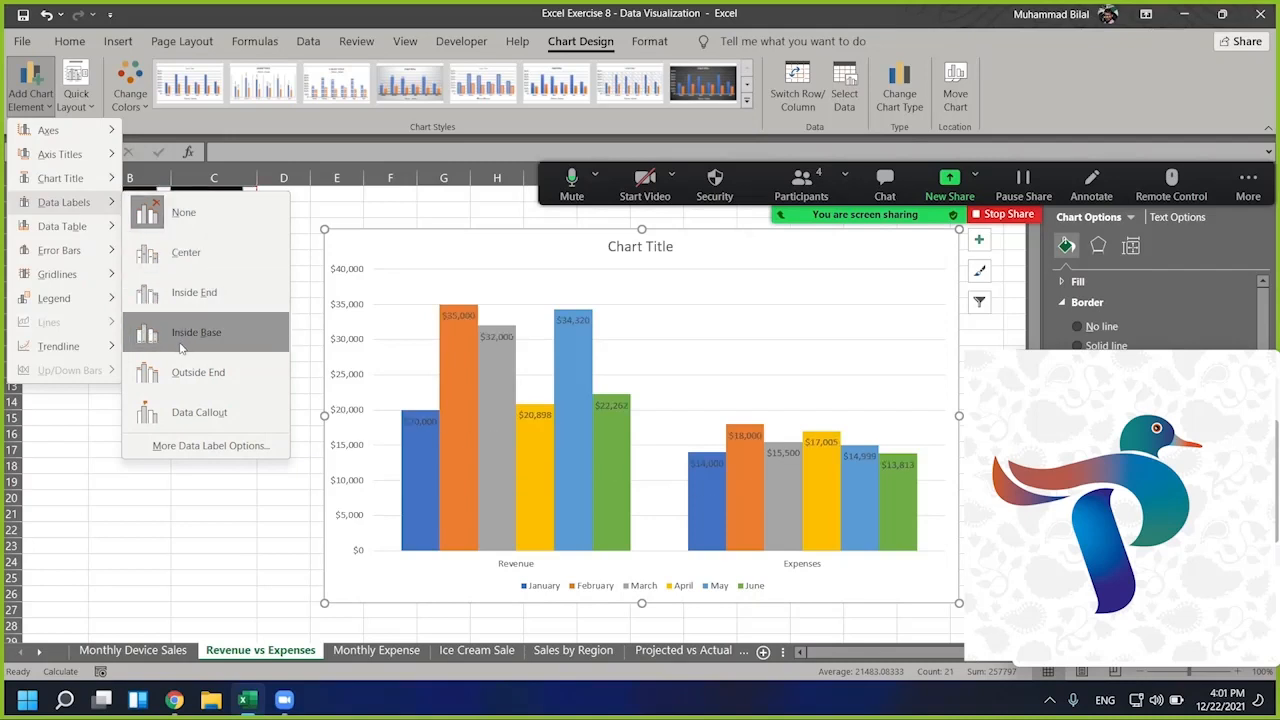
click(198, 292)
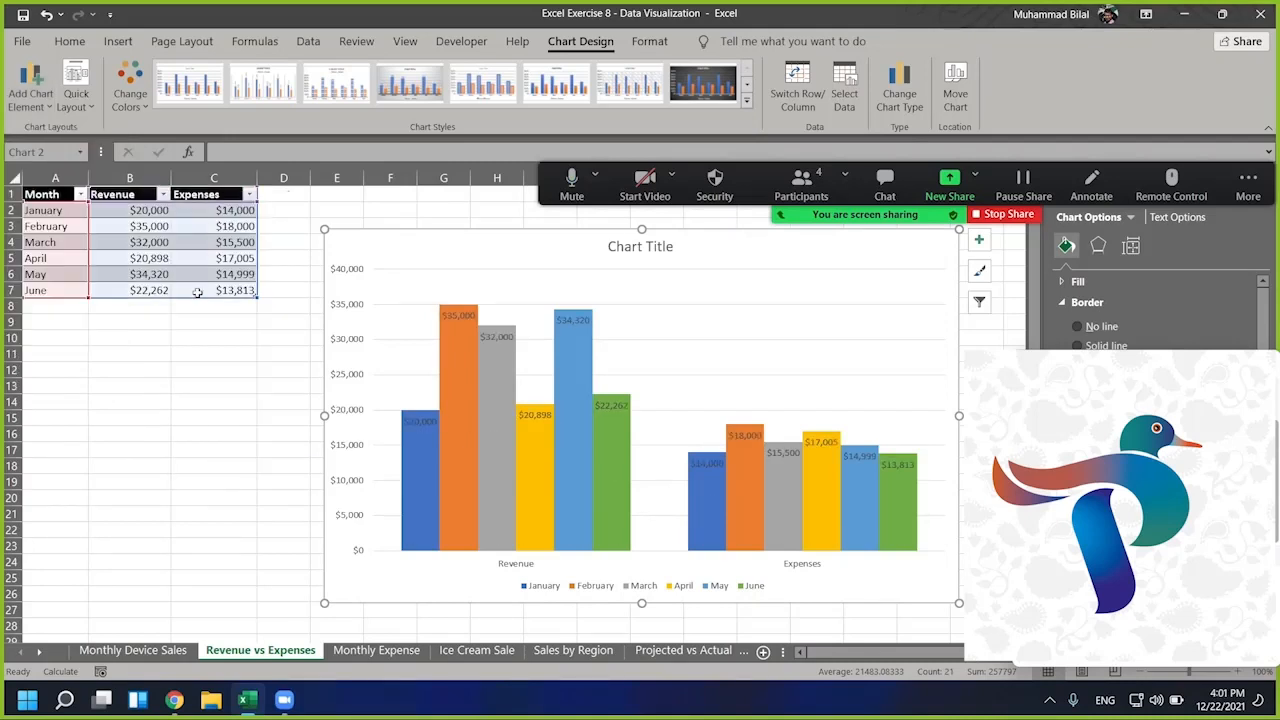
click(31, 90)
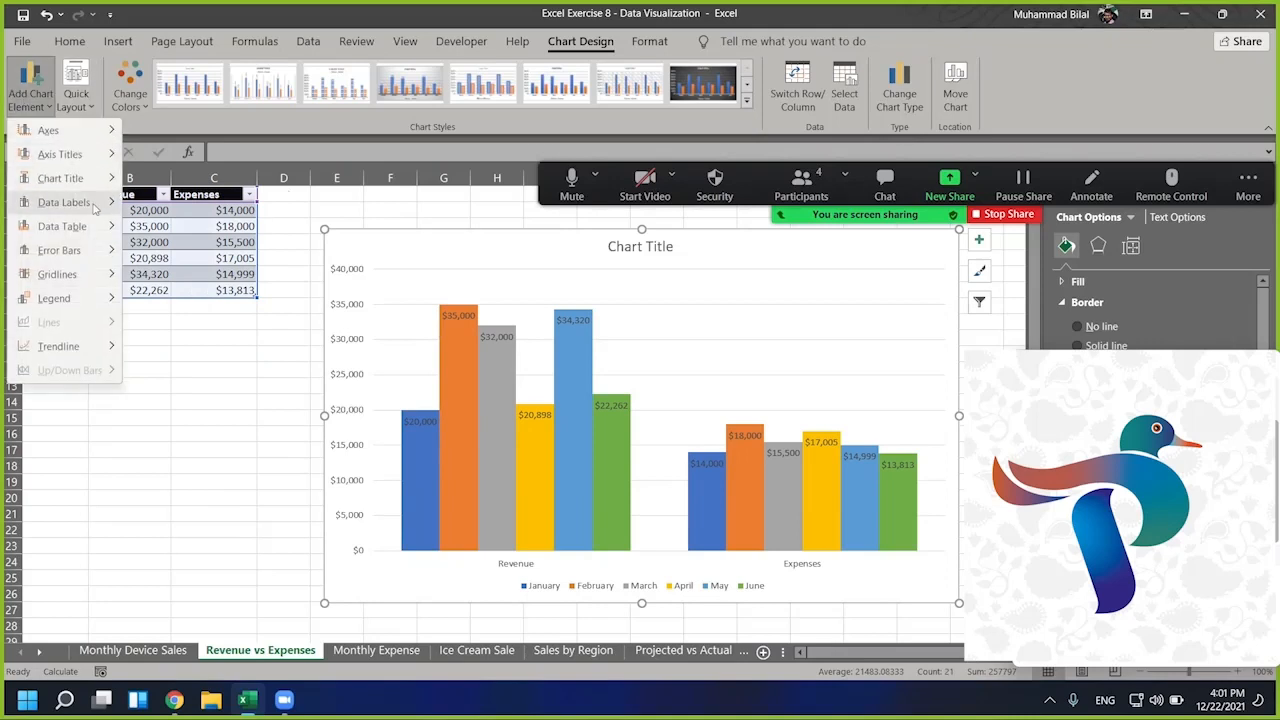
mouse_move(95, 205)
mouse_move(105, 156)
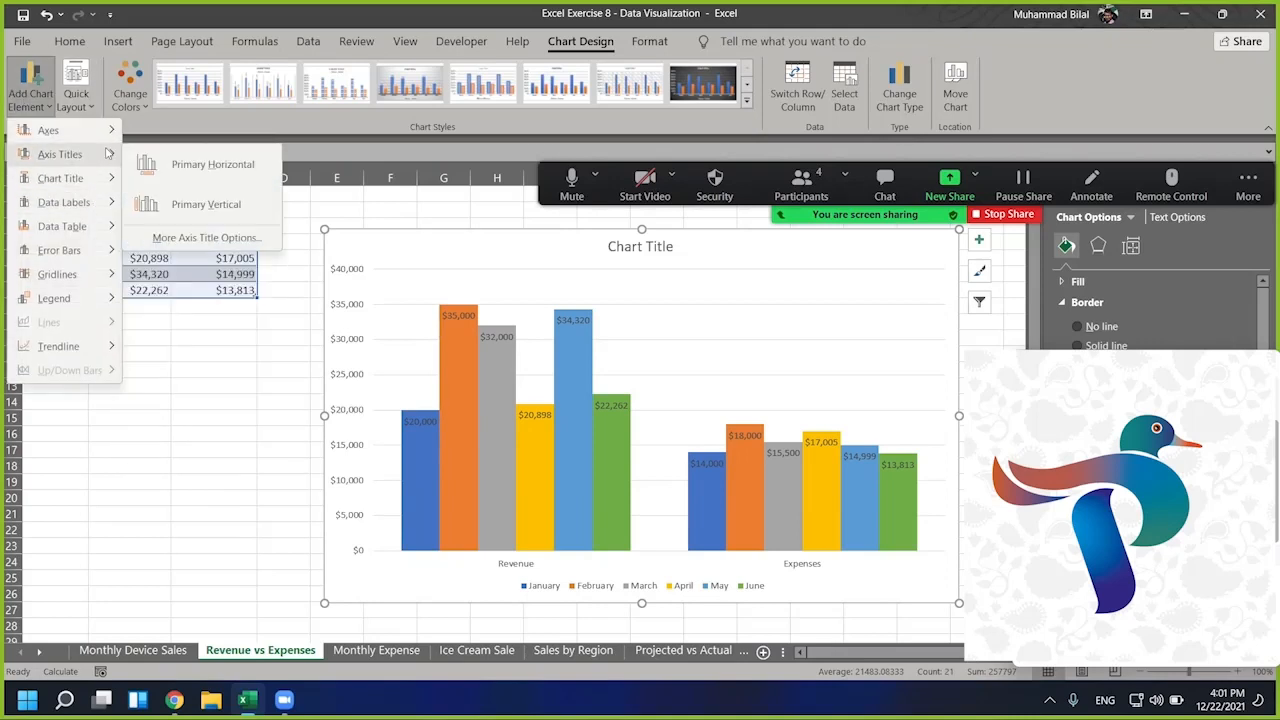
click(183, 168)
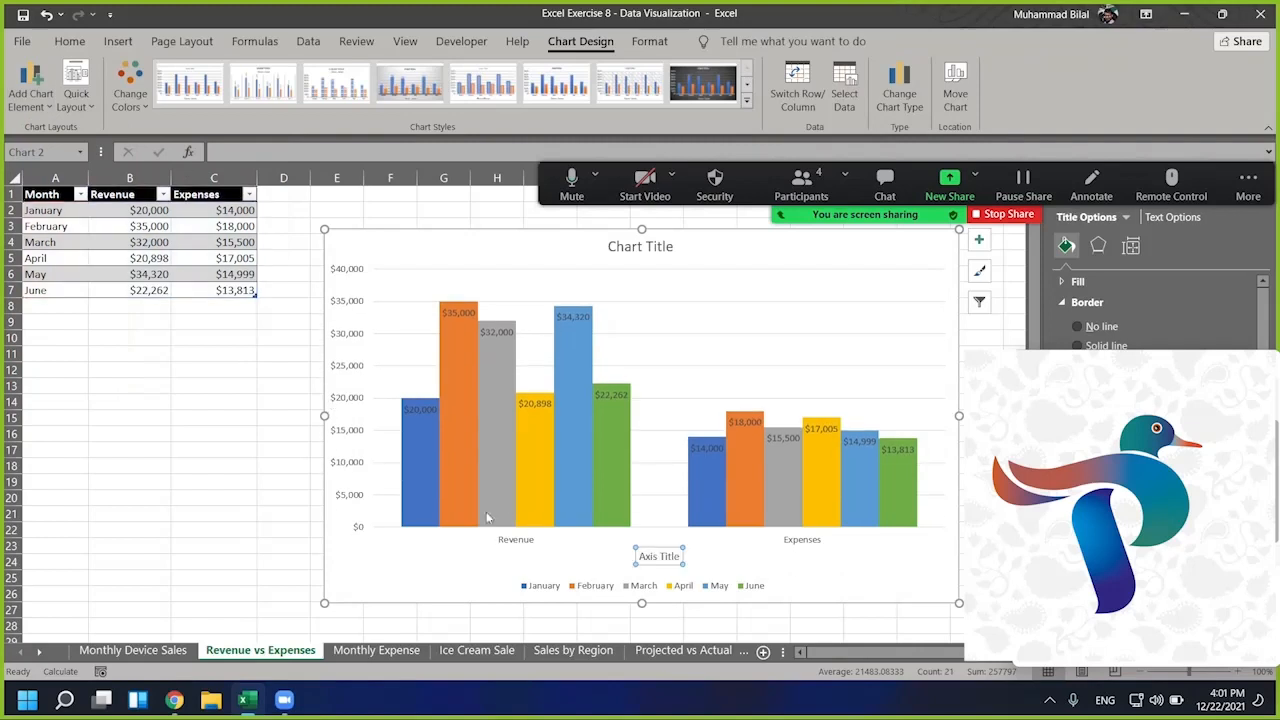
triple_click(667, 554)
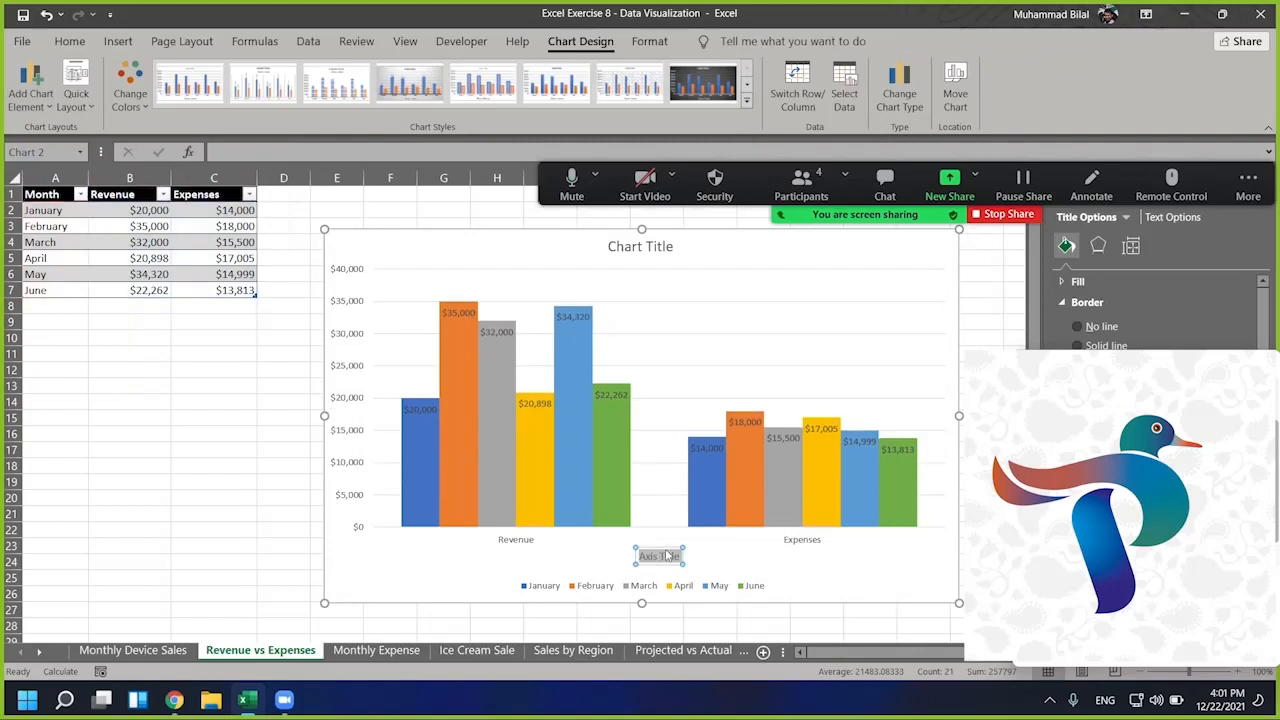
key(Escape)
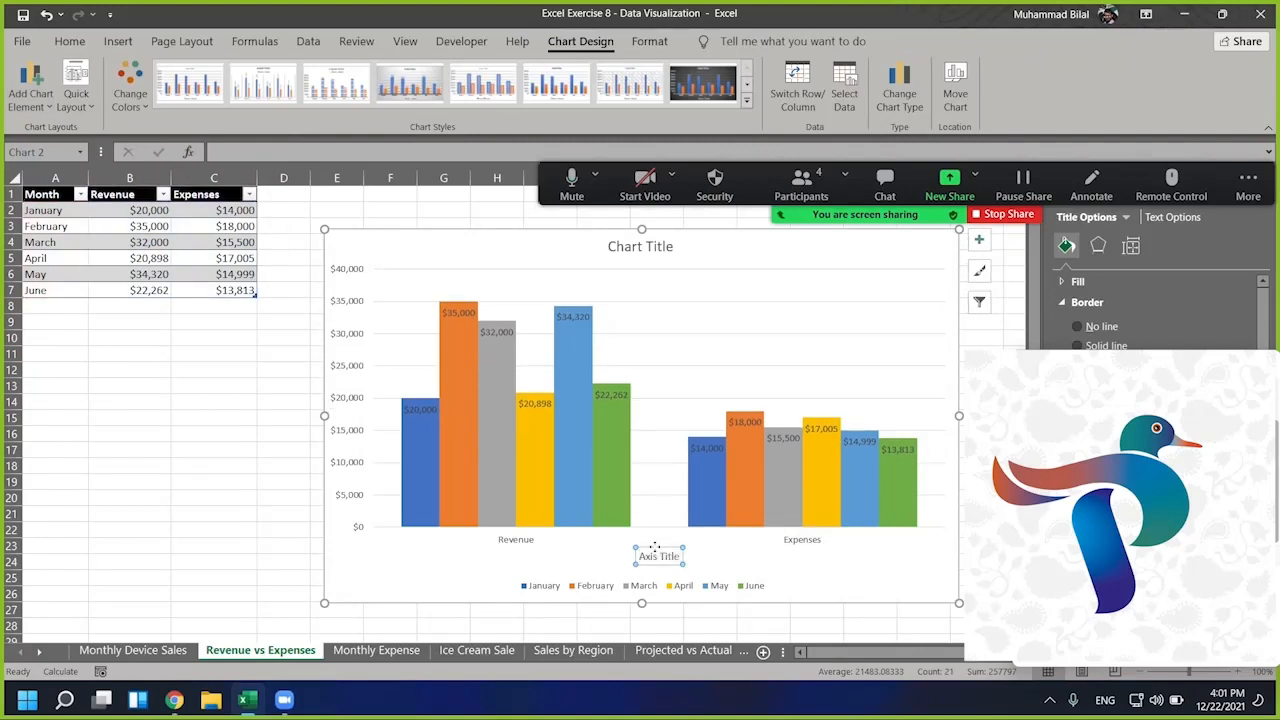
key(Delete)
- Add a primary vertical axis title to the chart reading "Amount in dollars"
click(32, 90)
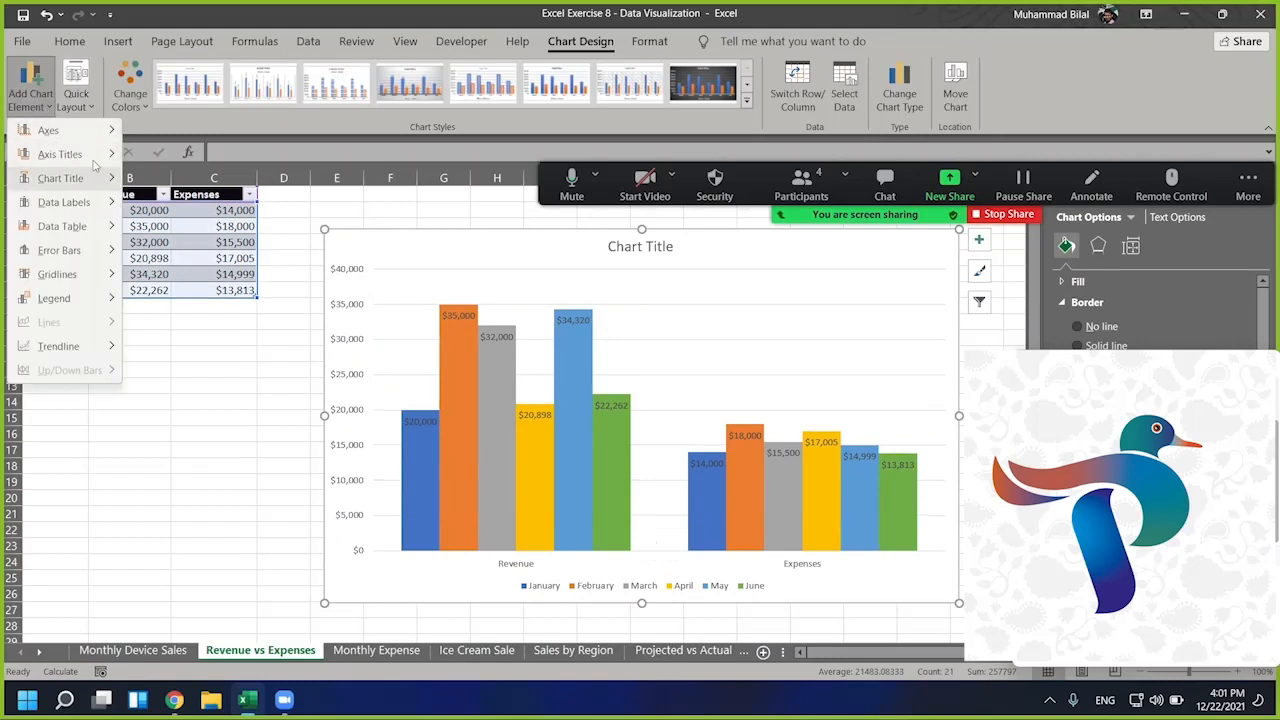
mouse_move(90, 155)
click(205, 204)
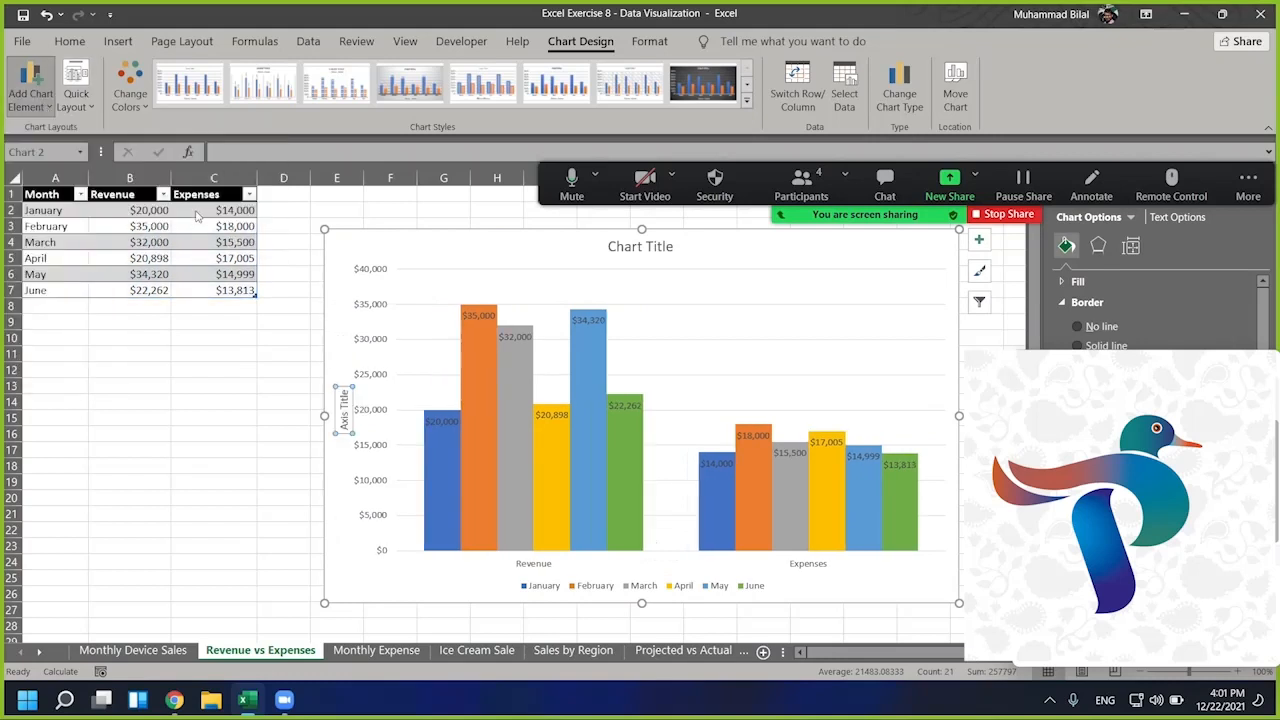
triple_click(343, 410)
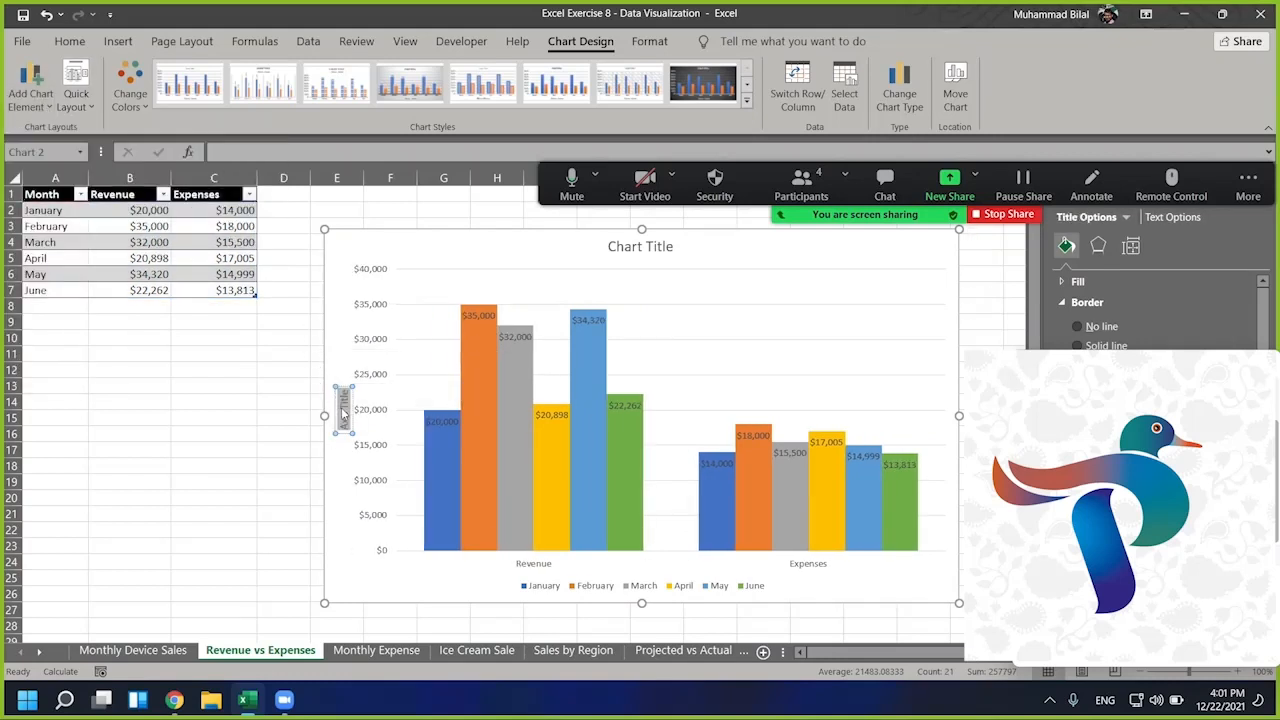
text(AMount in)
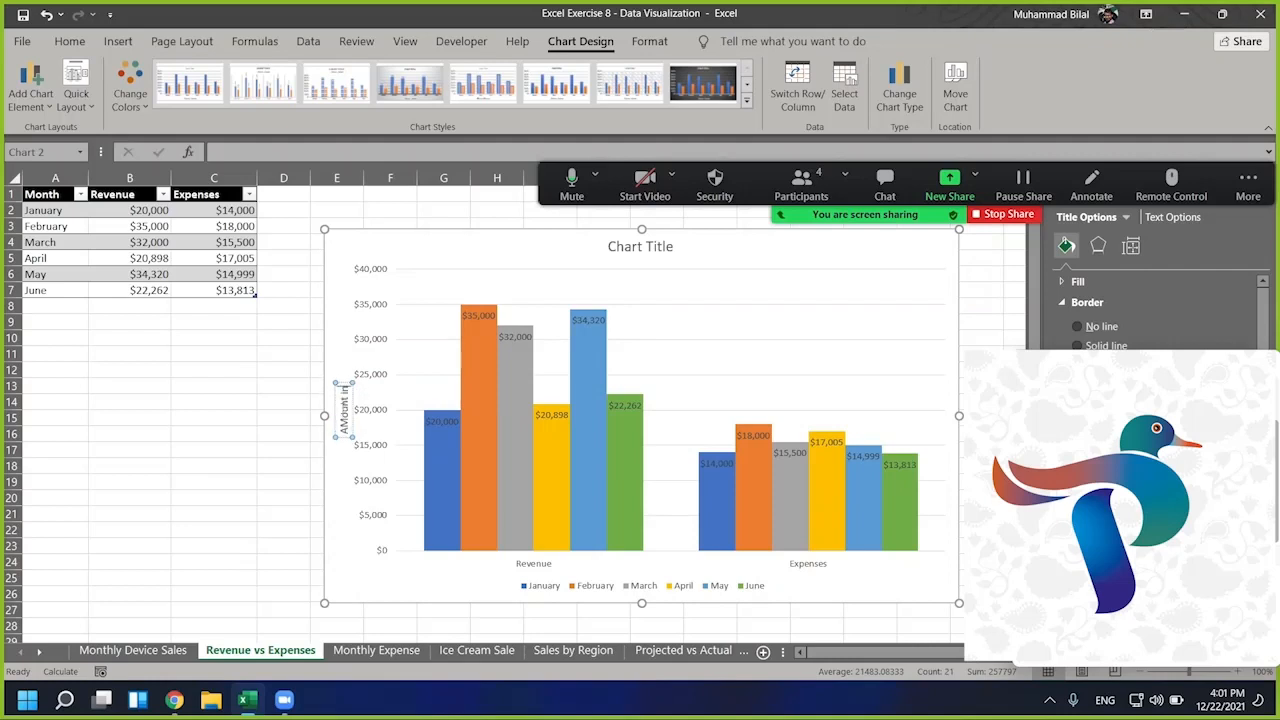
key(BackSpace)
key(BackSpace)
key(BackSpace)
key(BackSpace)
key(BackSpace)
text(mount in dollars)
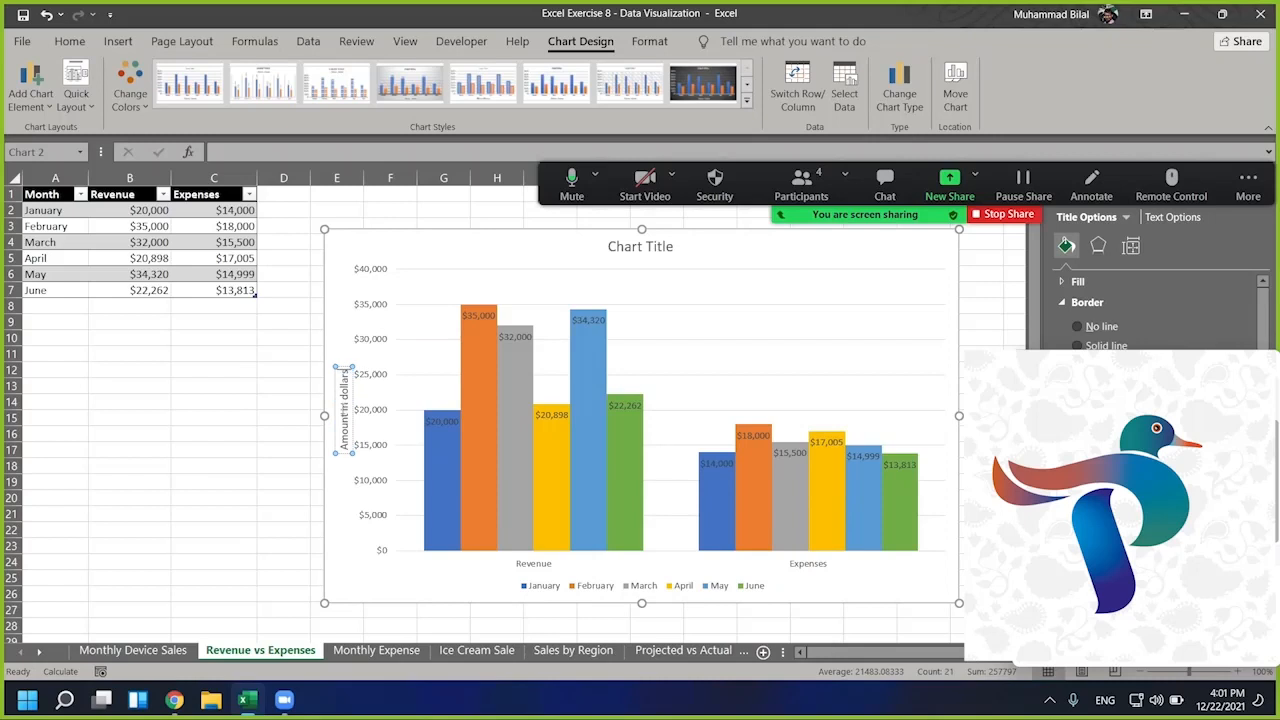
click(795, 252)
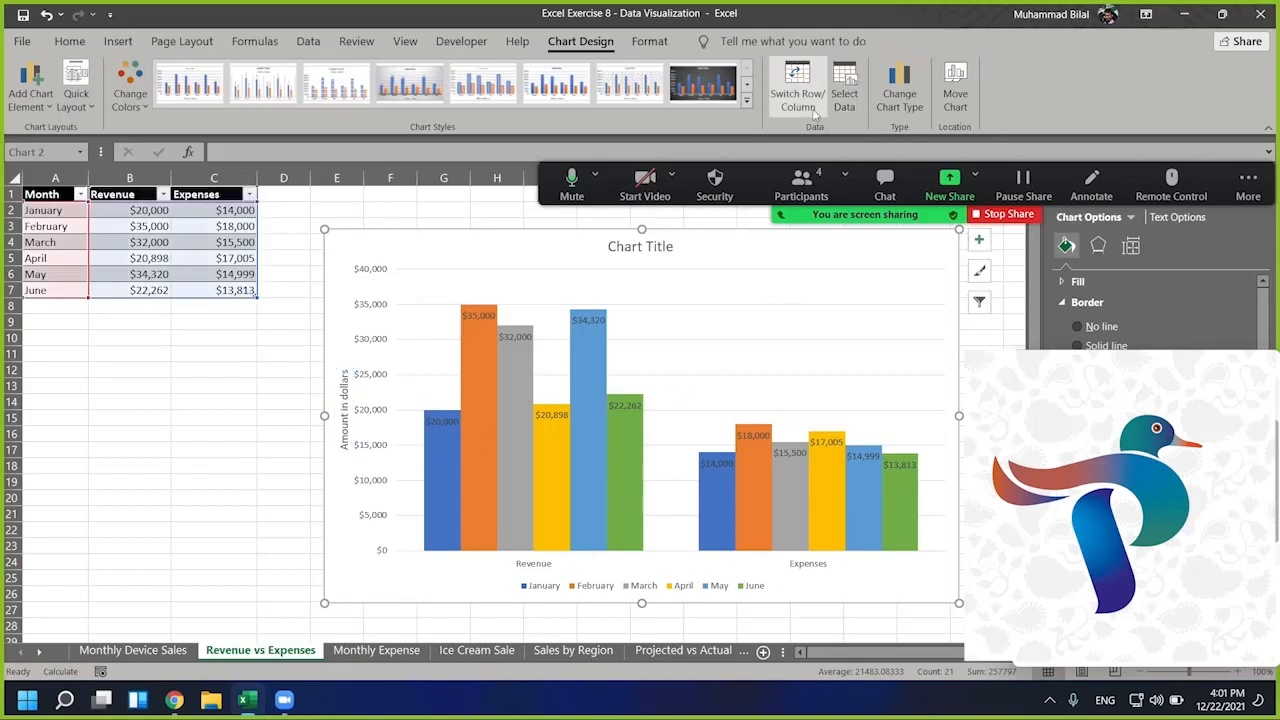
- Review the chart's series in Select Data Source and compare both layouts by switching rows and columns back and forth
click(845, 90)
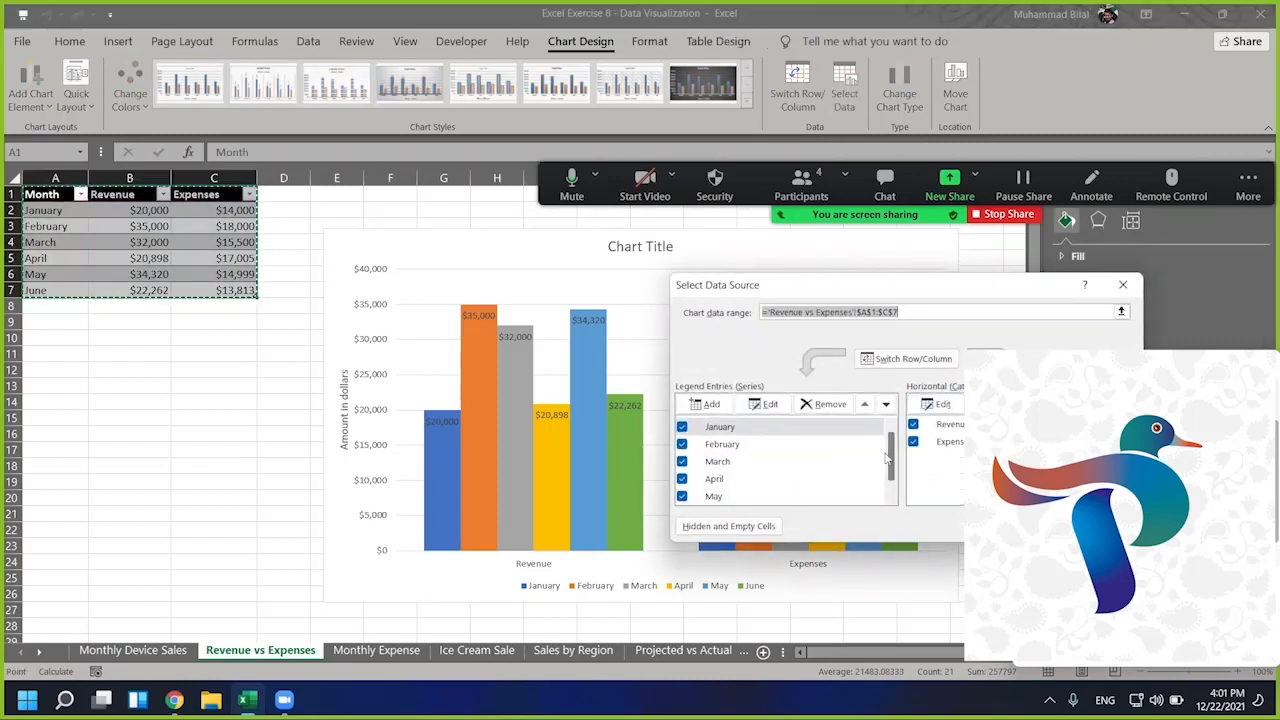
drag(892, 467, 892, 483)
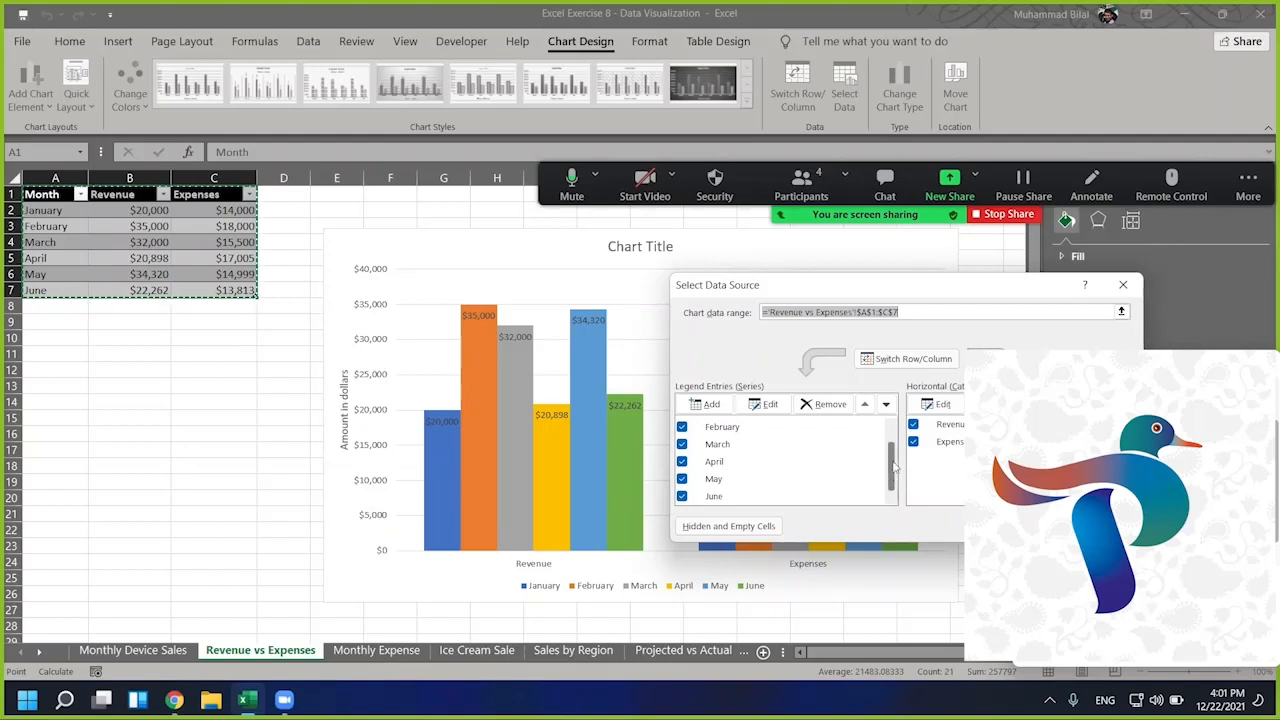
click(890, 428)
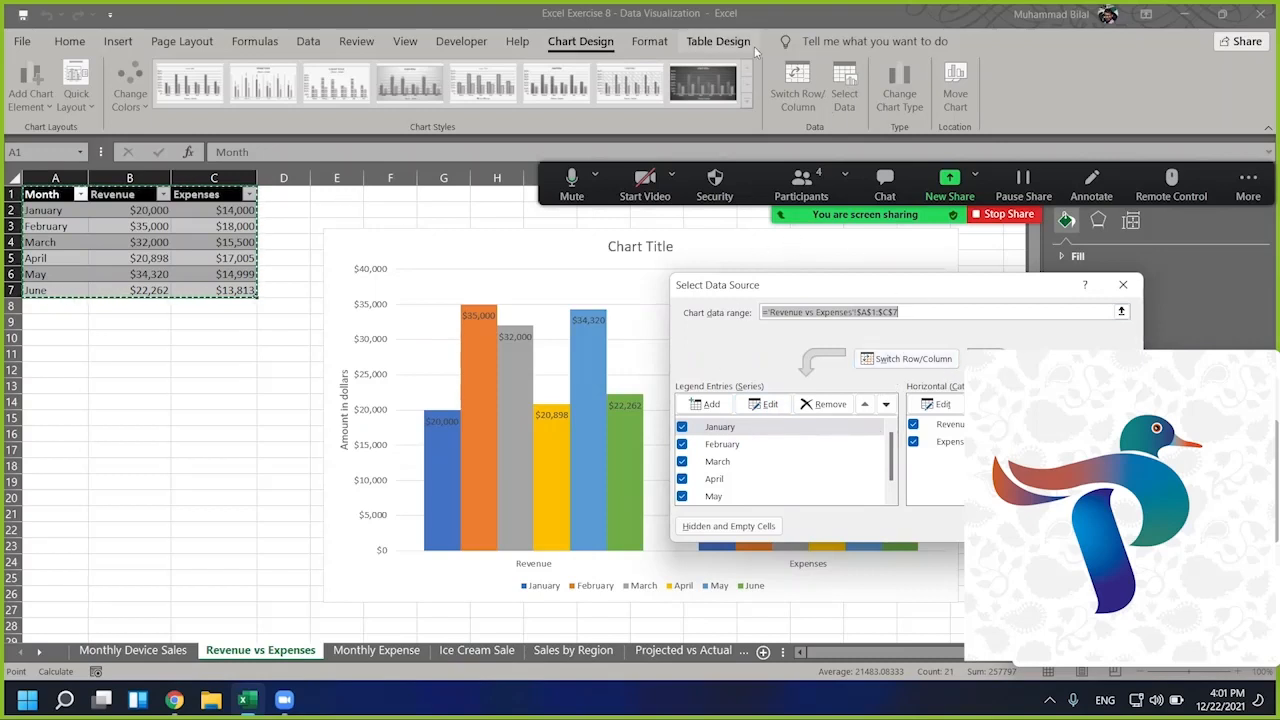
click(938, 364)
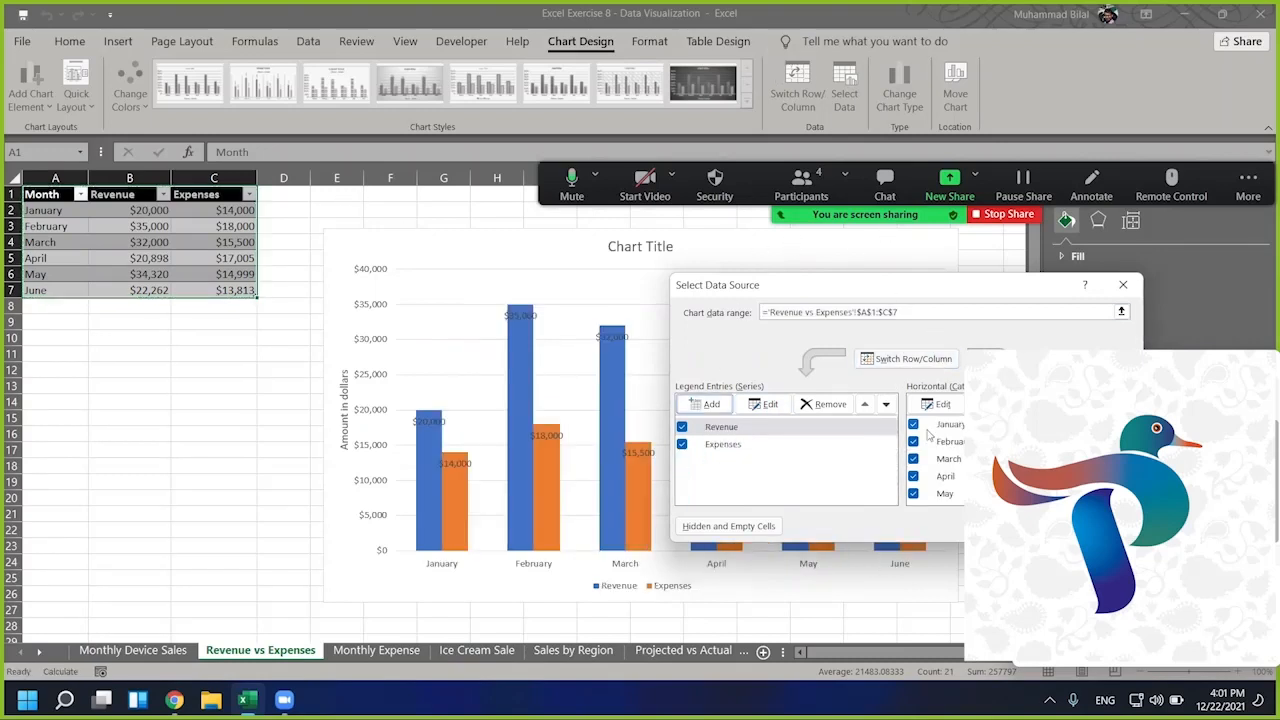
click(895, 353)
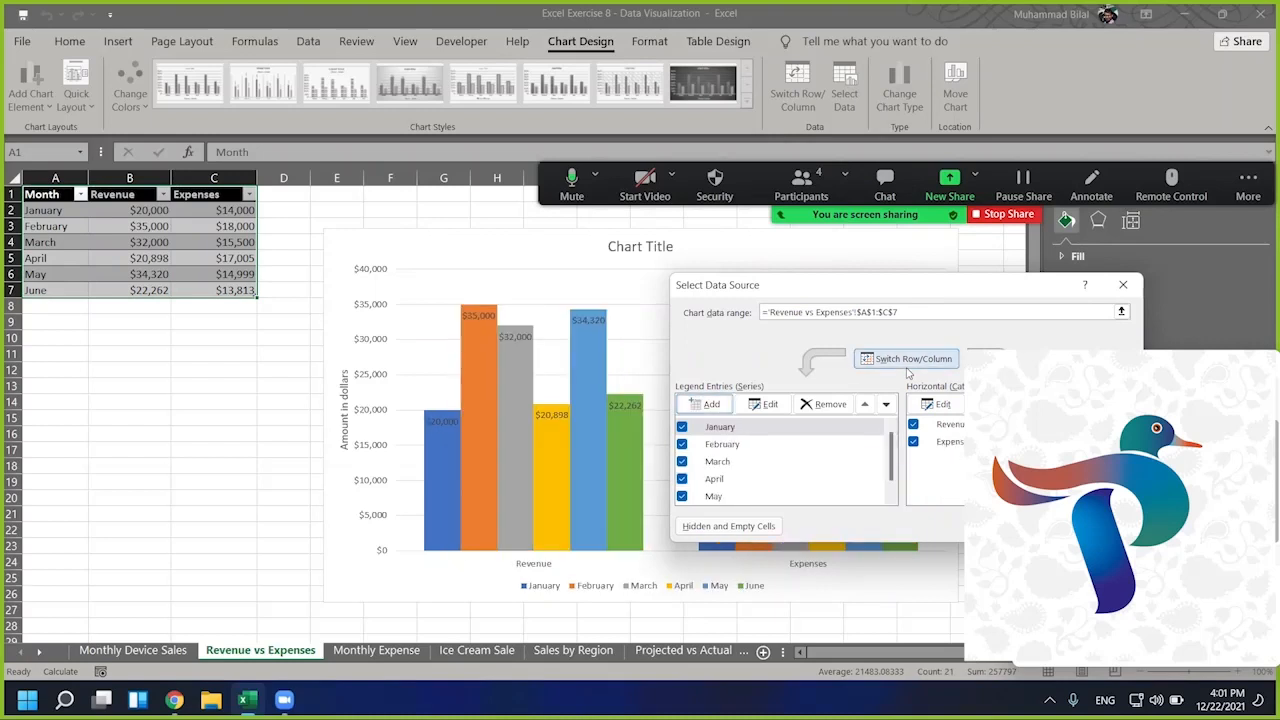
click(910, 360)
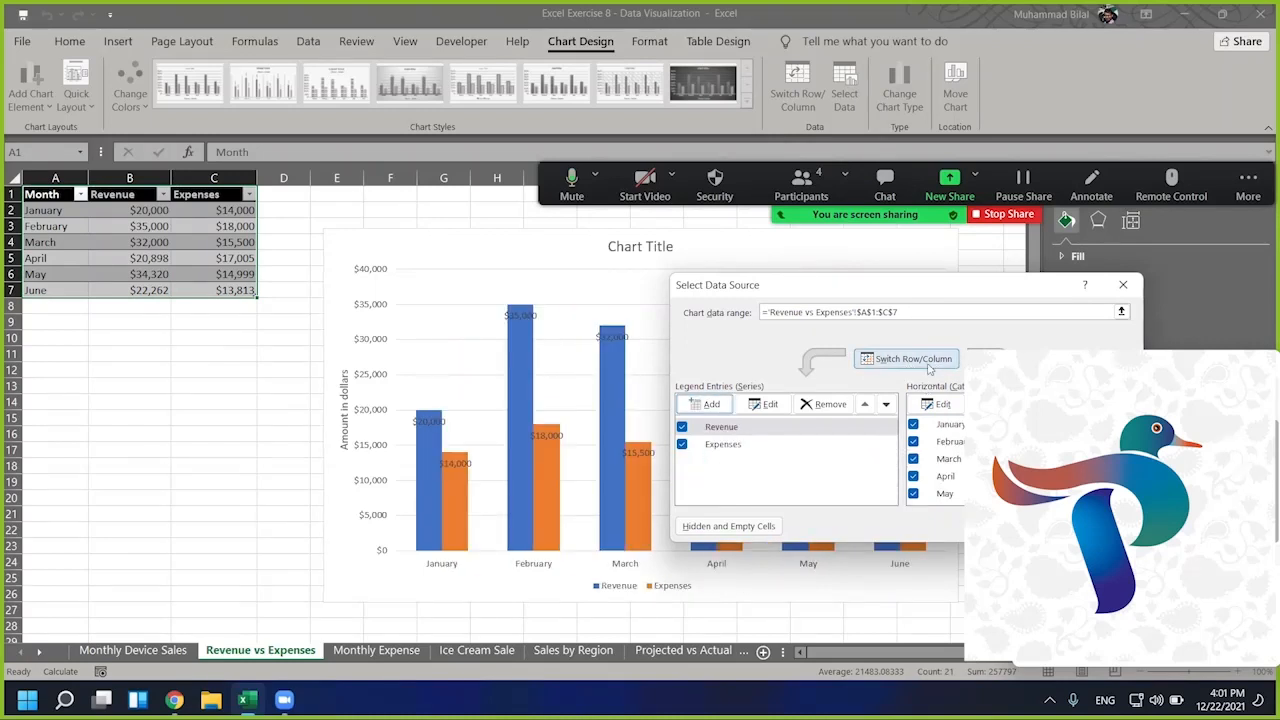
click(929, 366)
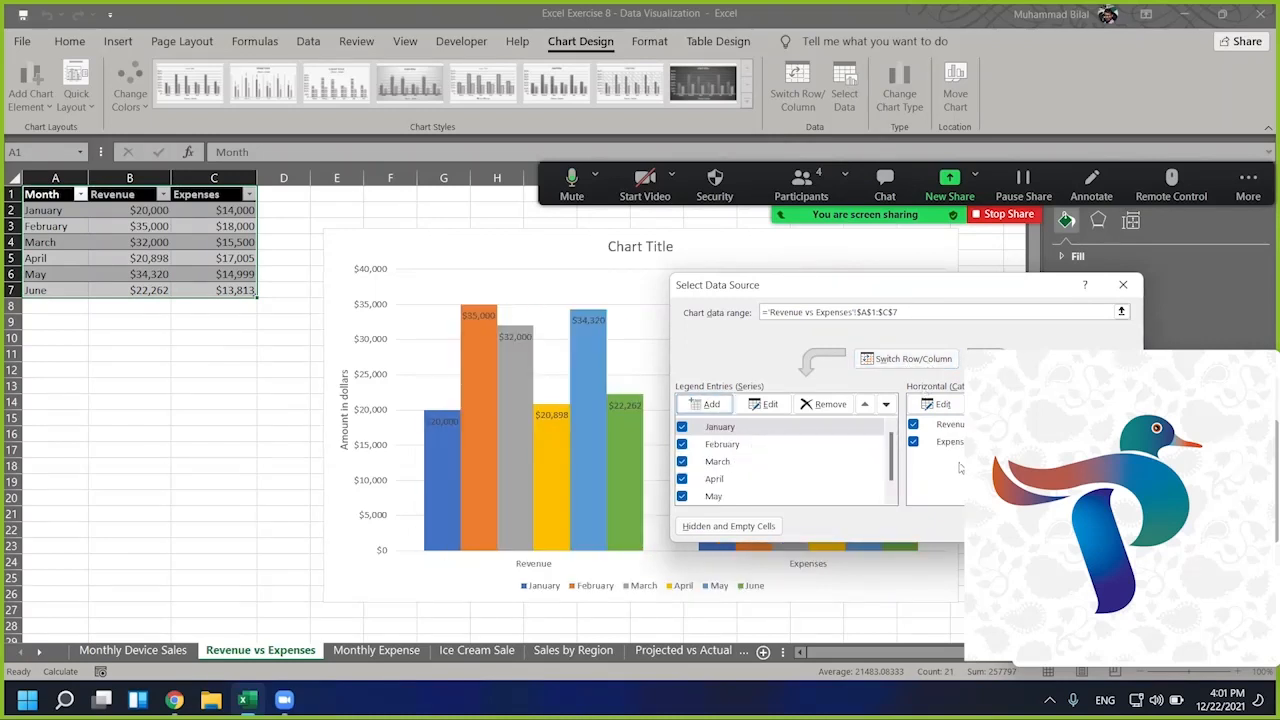
- Leave the data source settings and add a column header "Difference" in cell D1 next to Expenses
key(Return)
click(300, 195)
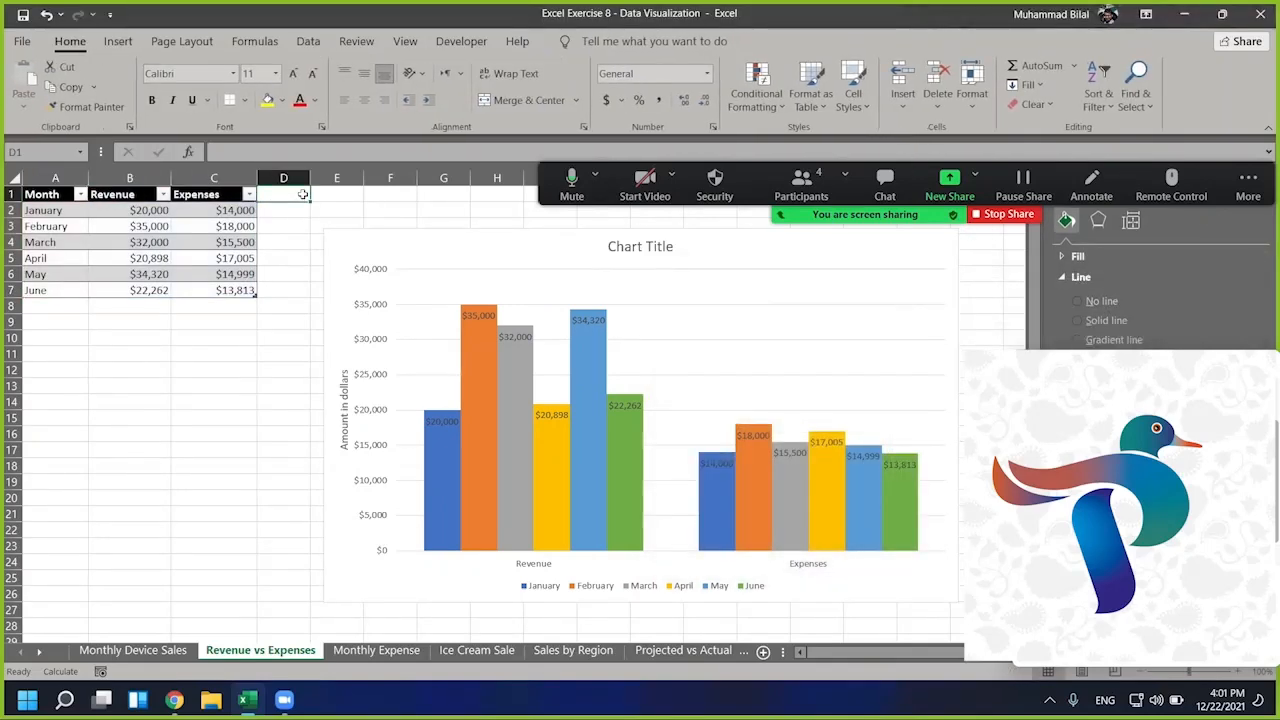
text(Difference)
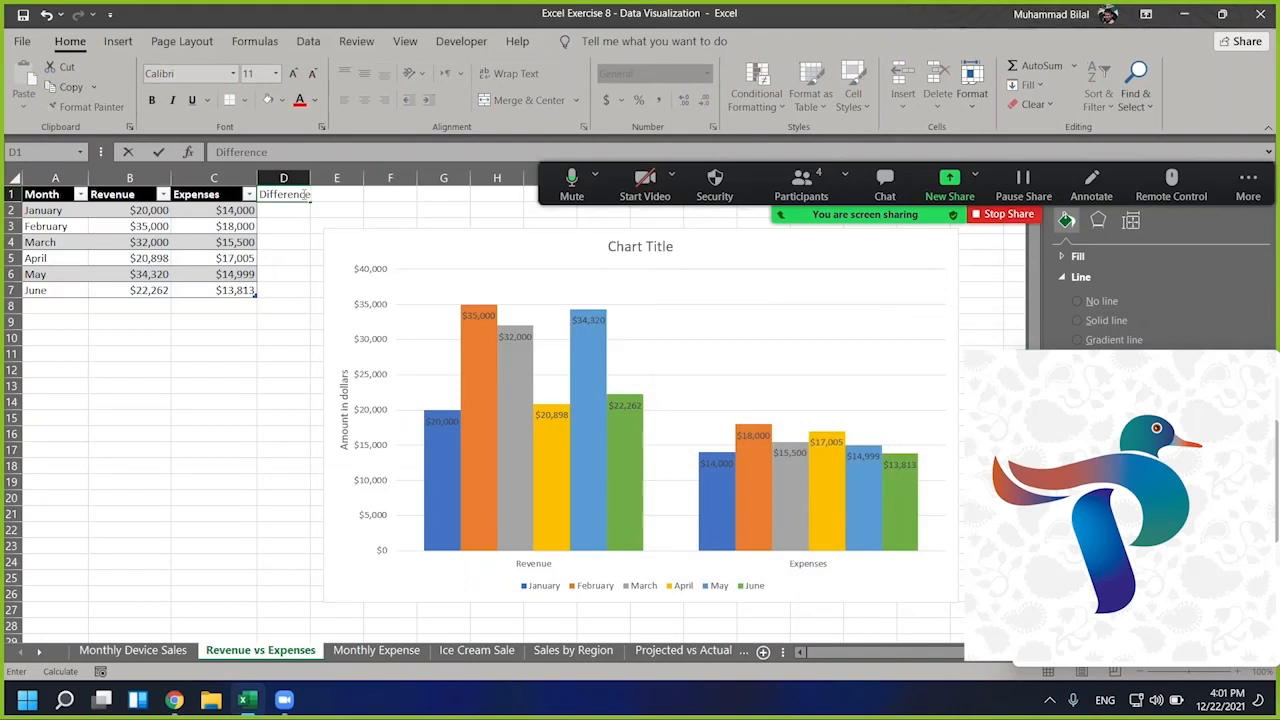
key(Return)
text(=)
key(Left)
key(Left)
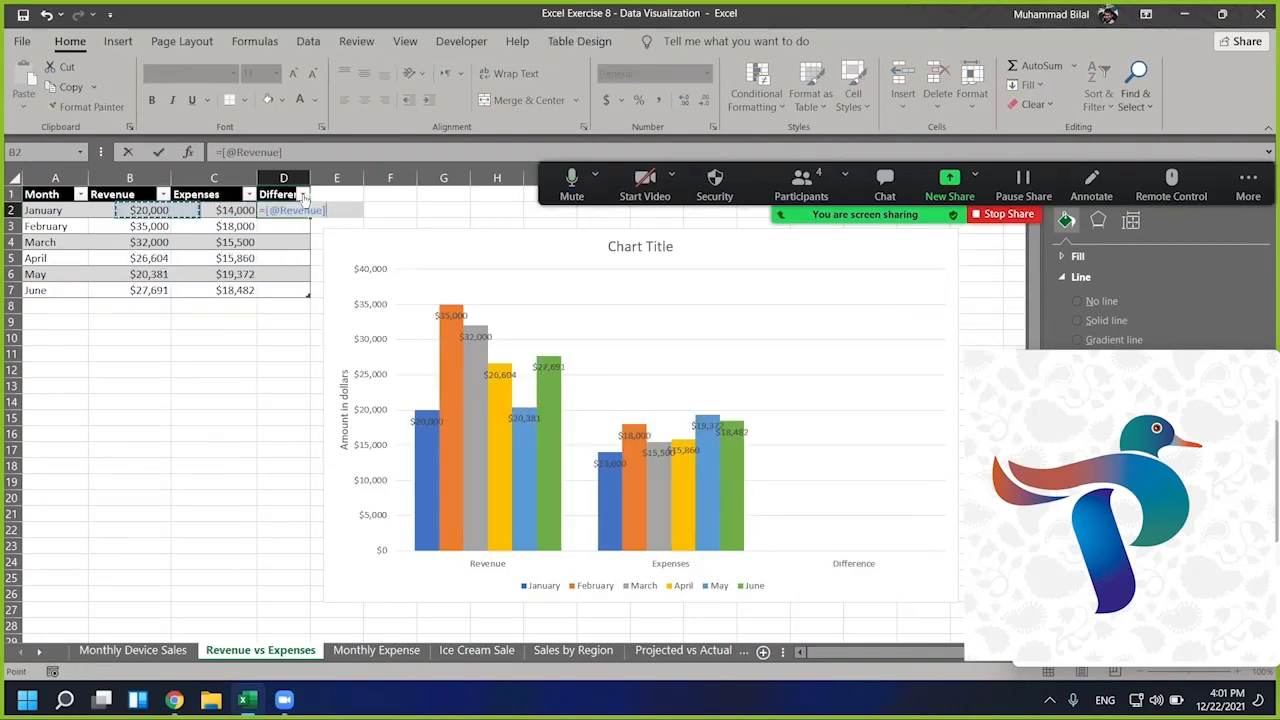
text(-)
key(Left)
key(Left)
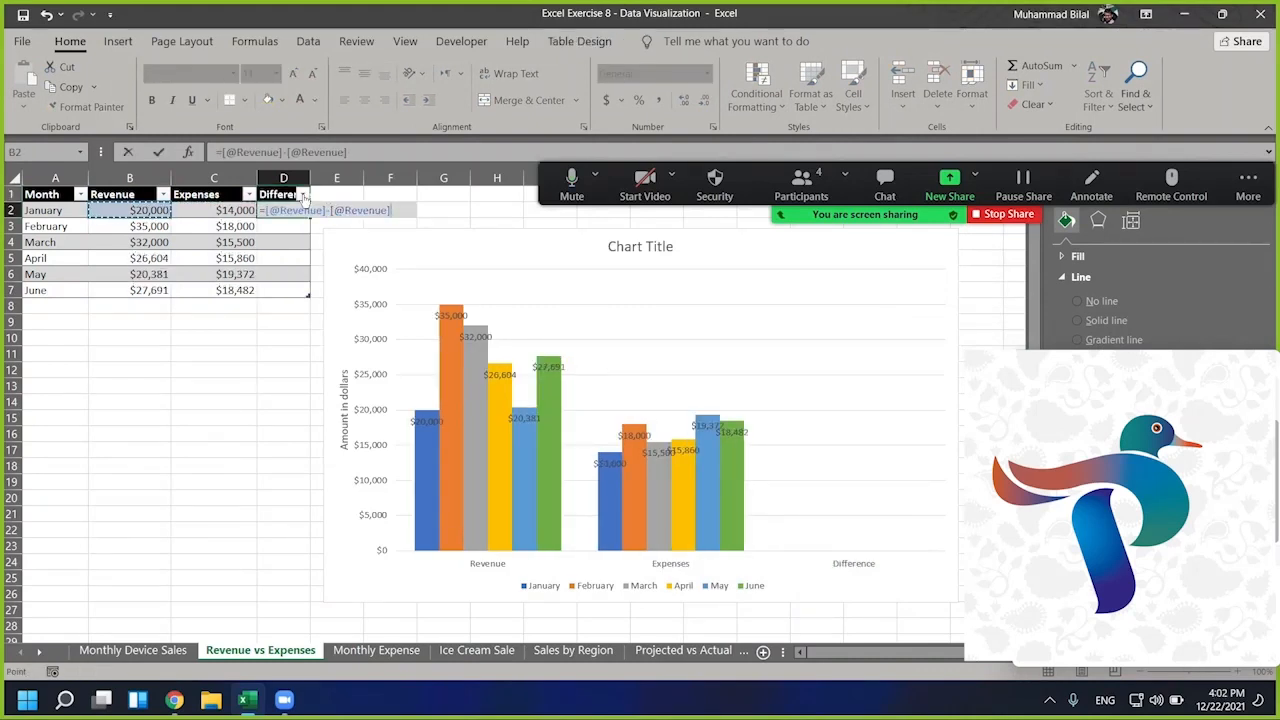
key(Right)
key(Return)
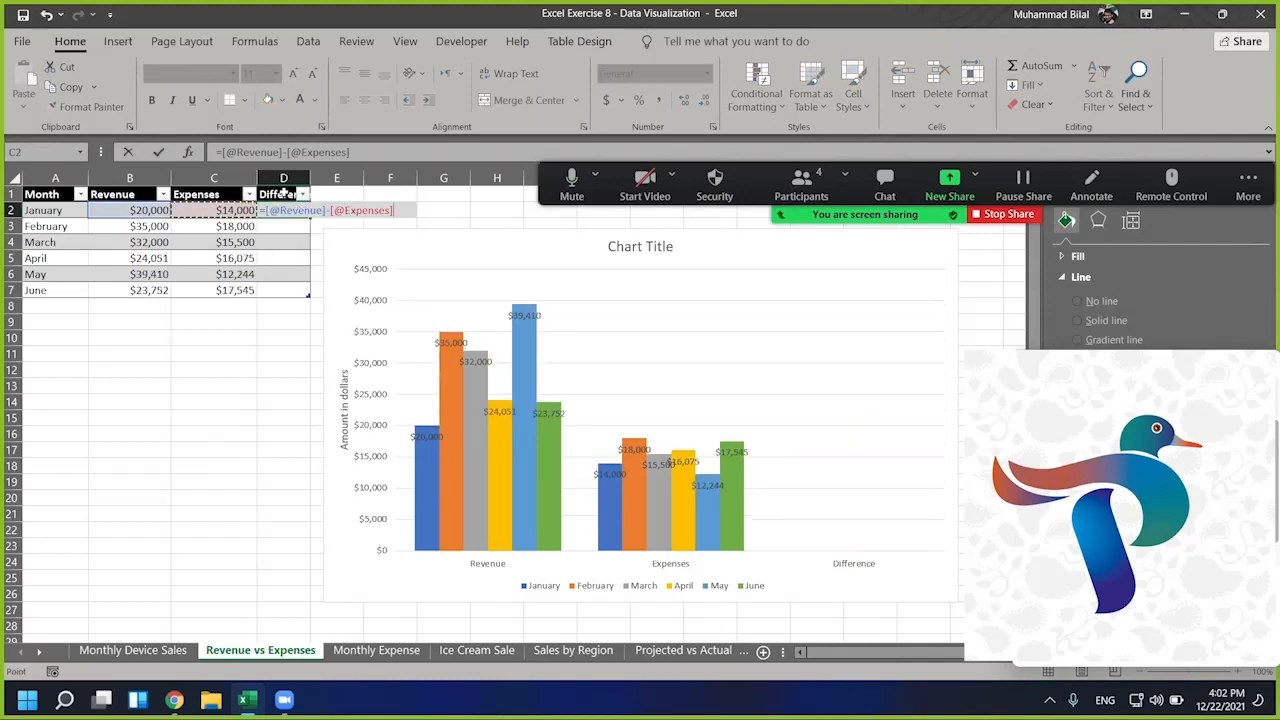
key(Return)
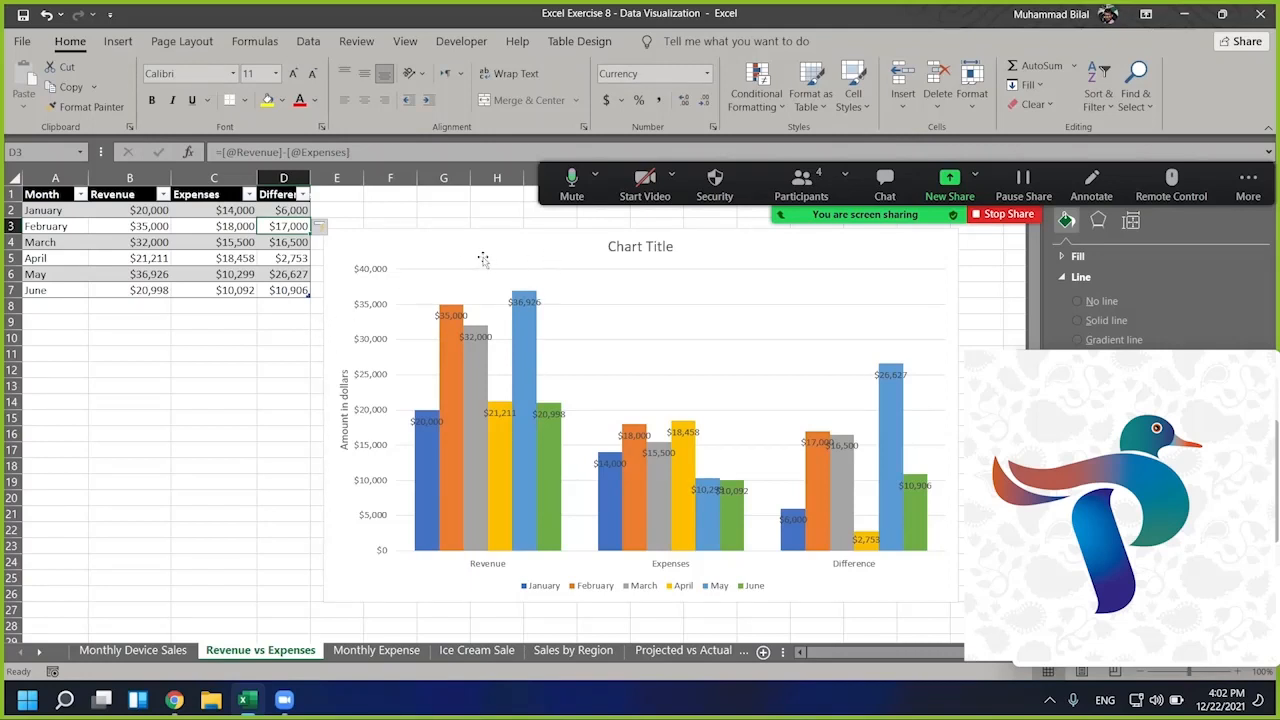
- Move the column chart clear of the widened table and review its series and categories in Select Data Source without adding a series
drag(486, 257, 506, 206)
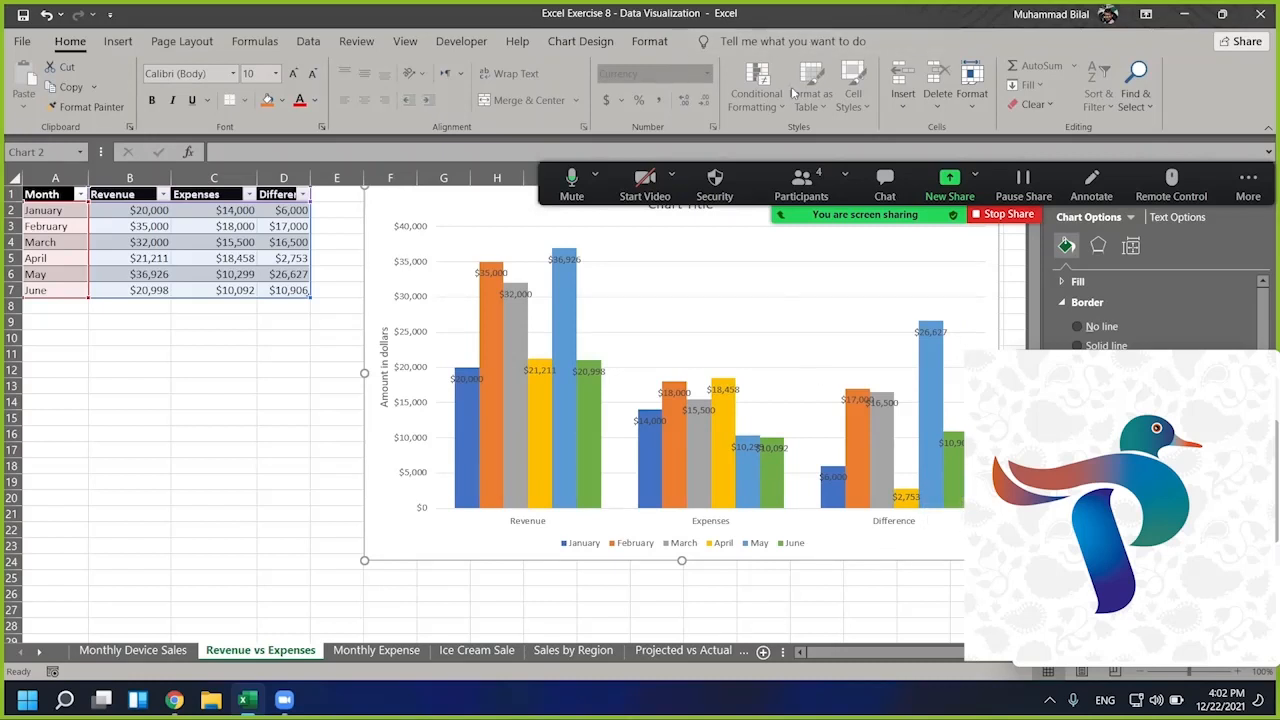
click(266, 400)
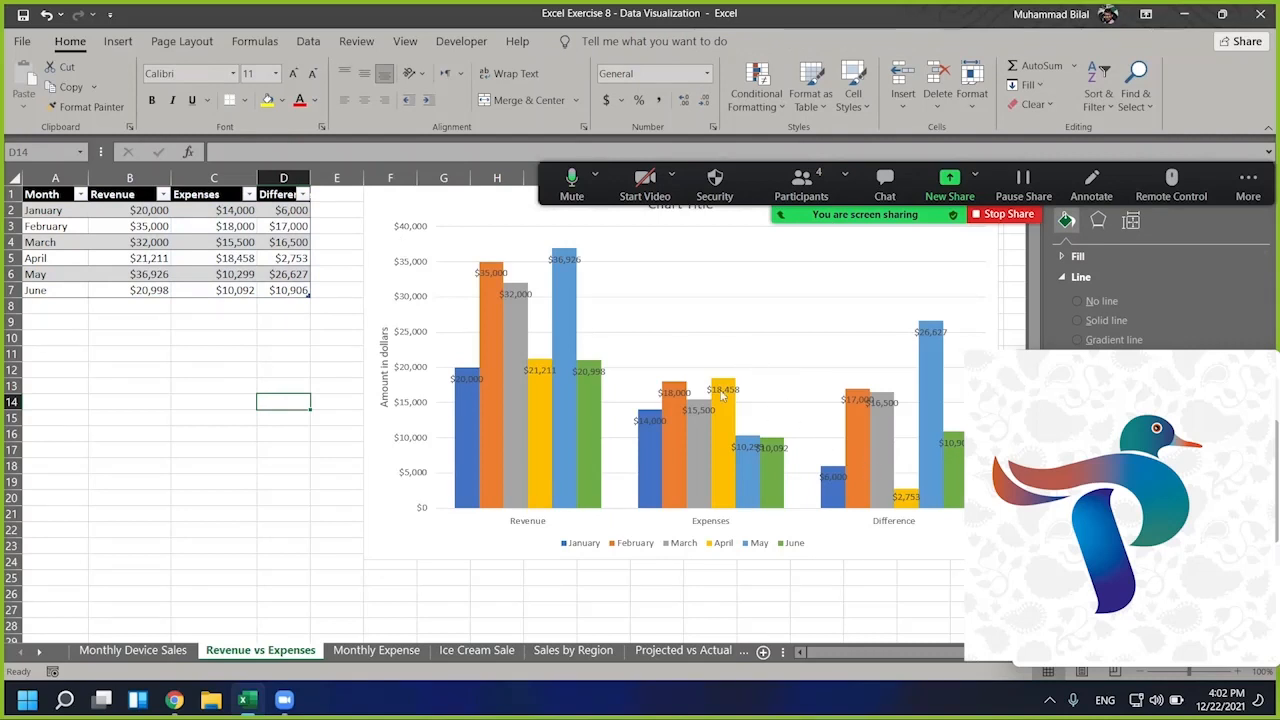
click(500, 205)
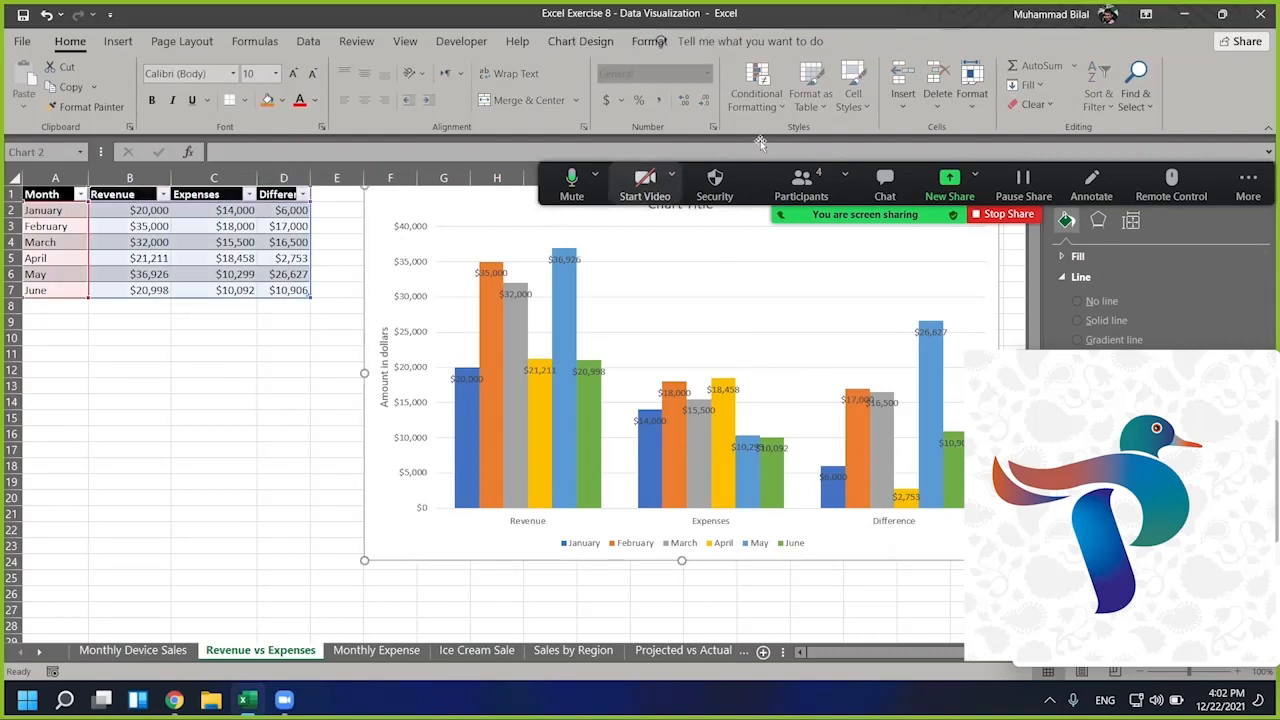
click(604, 42)
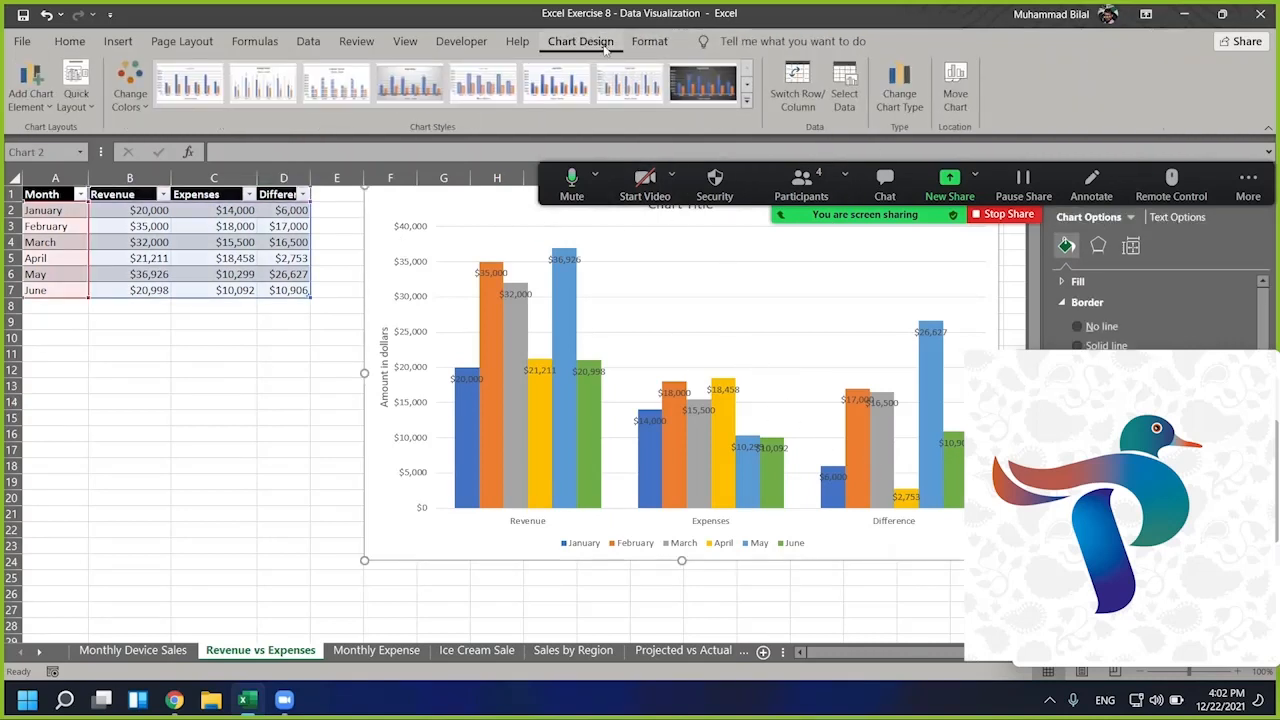
click(846, 99)
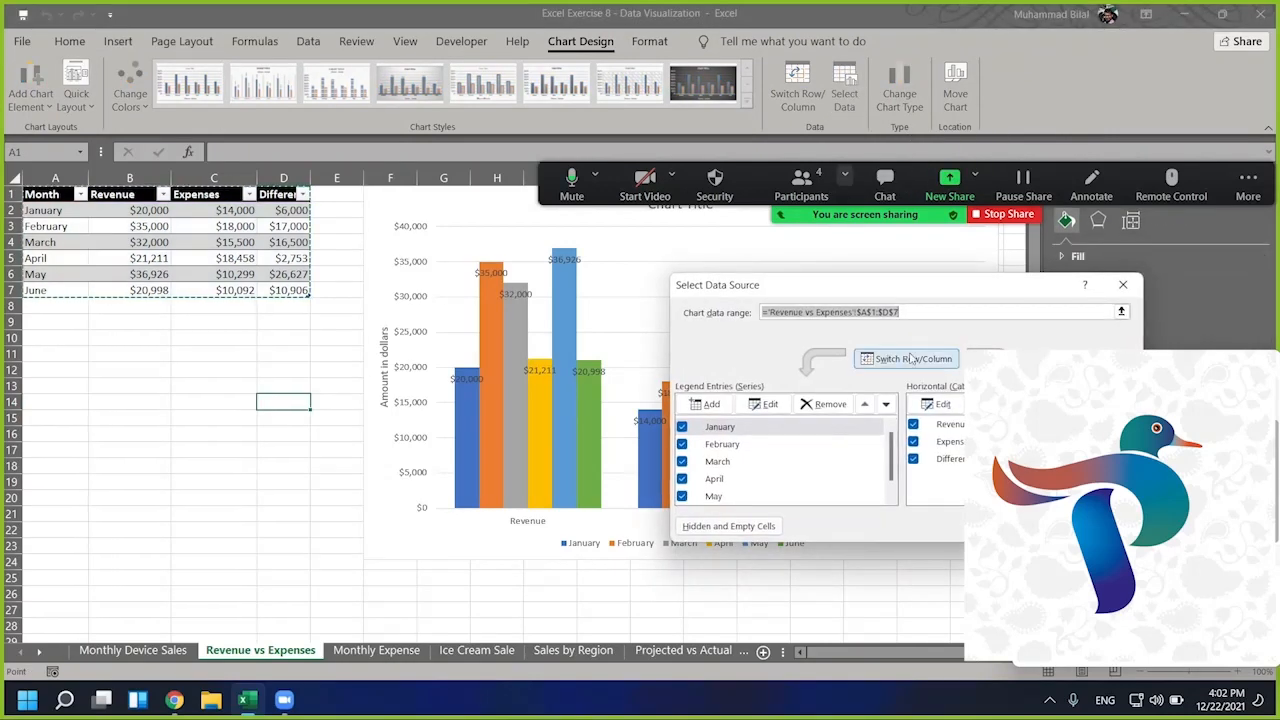
click(708, 405)
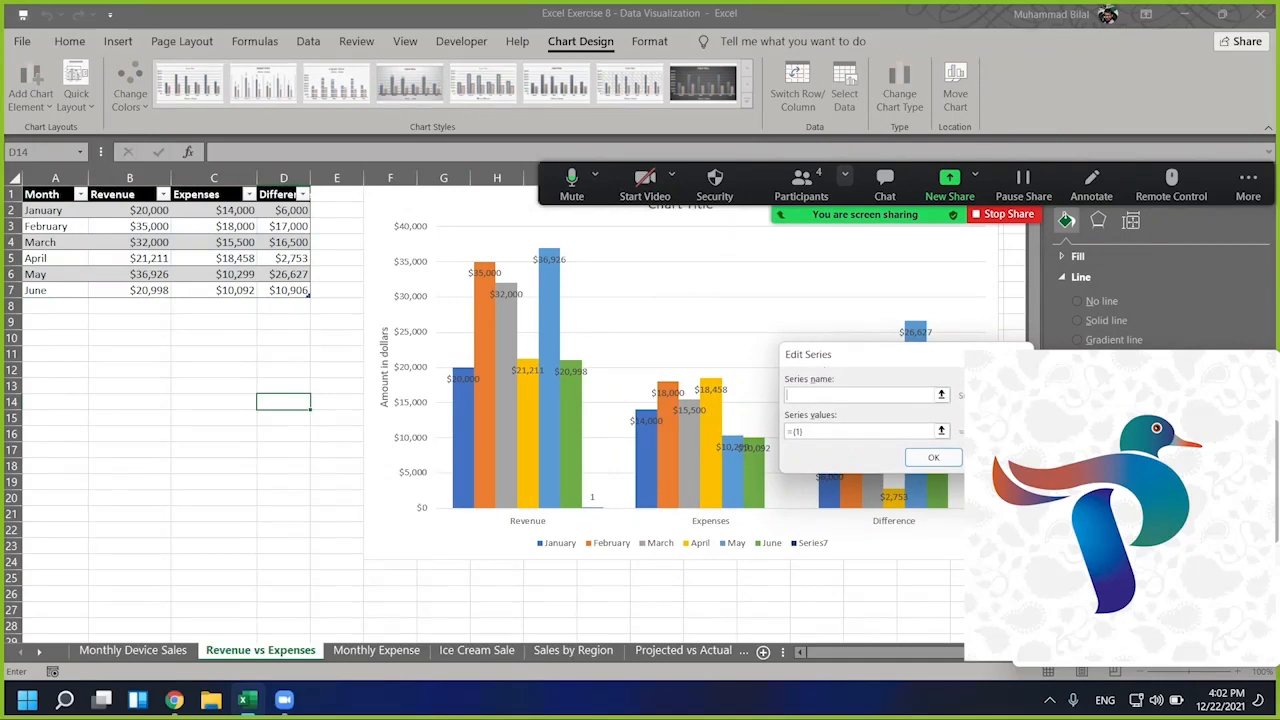
key(Escape)
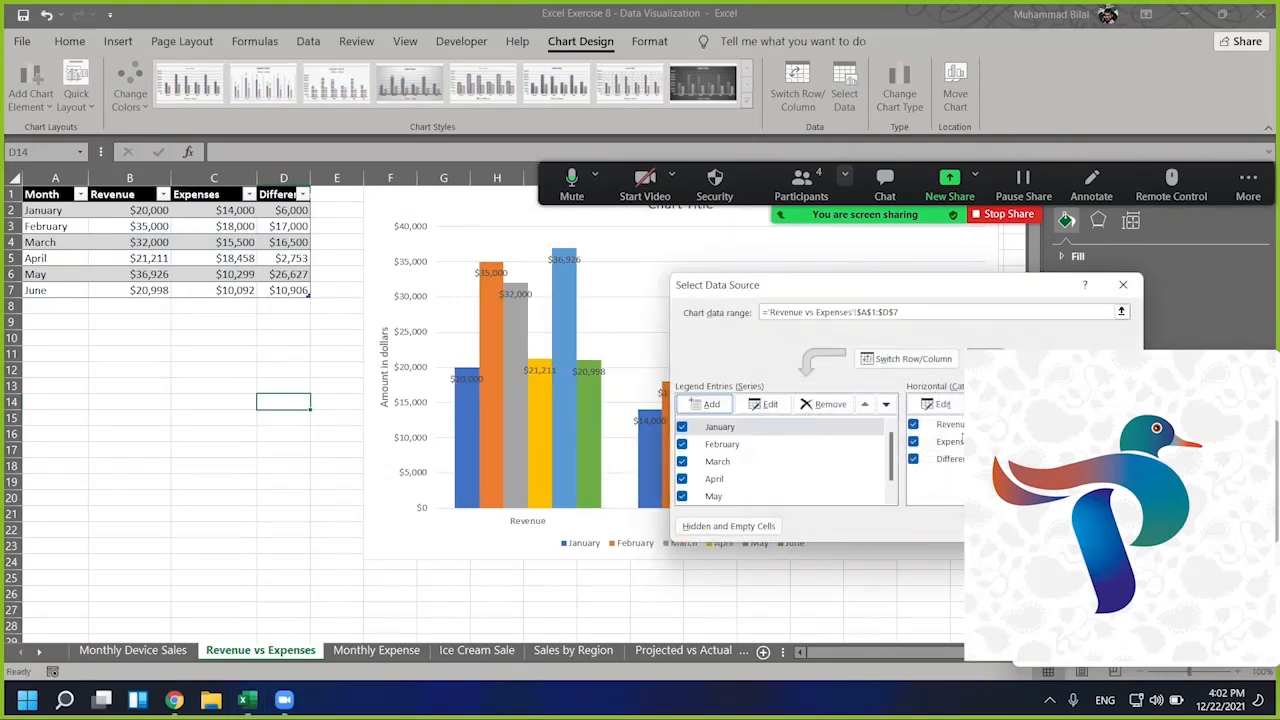
click(1099, 526)
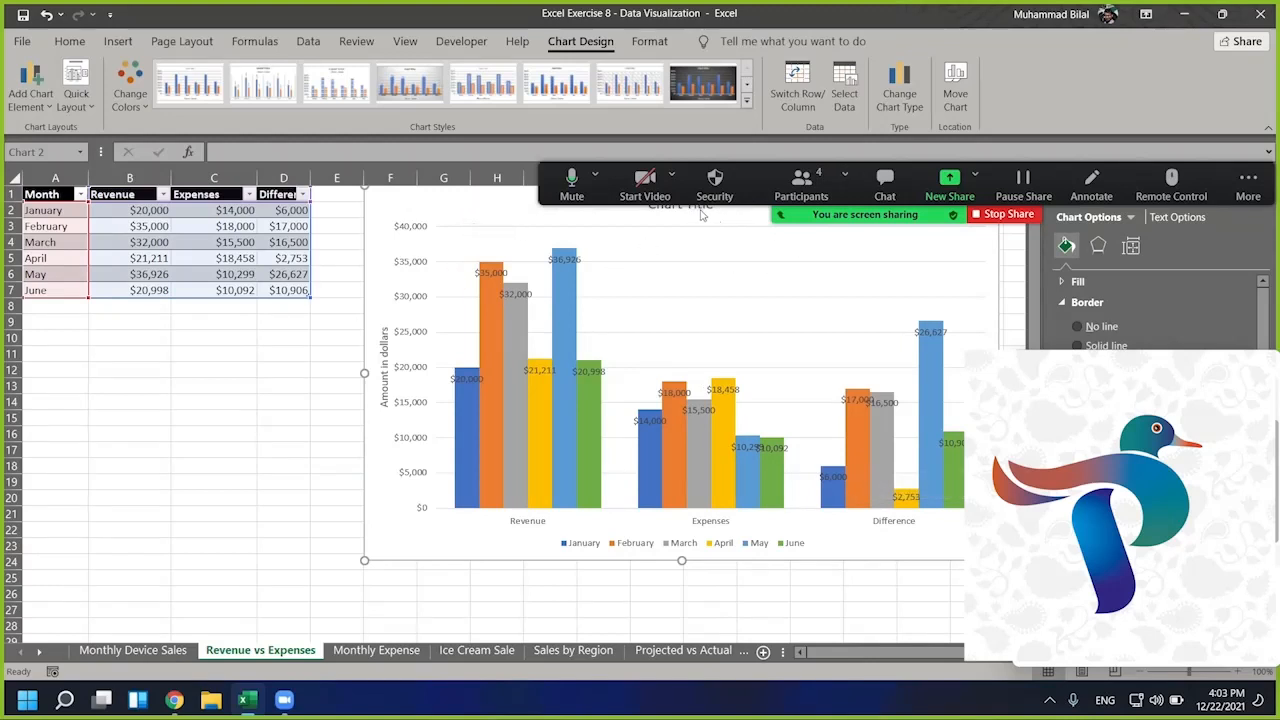
- Open the Monthly Expense sheet and check the sum of the percentages in B2:B8
click(392, 651)
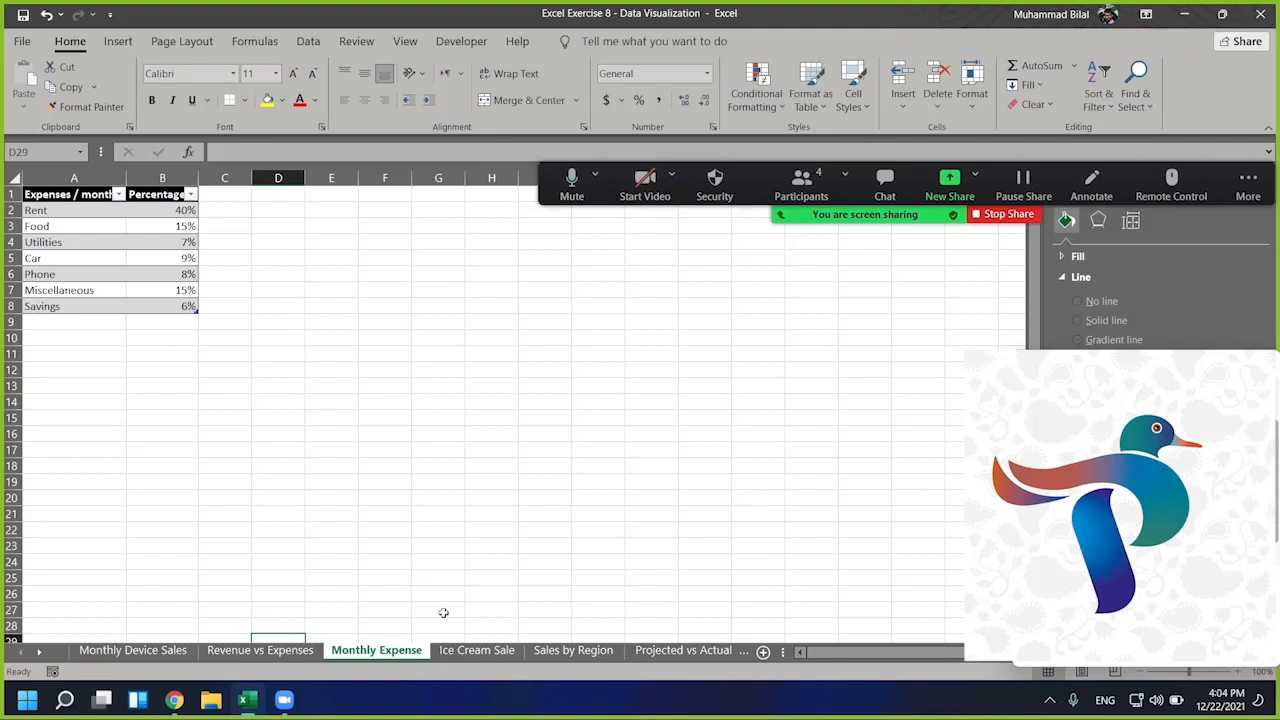
click(164, 211)
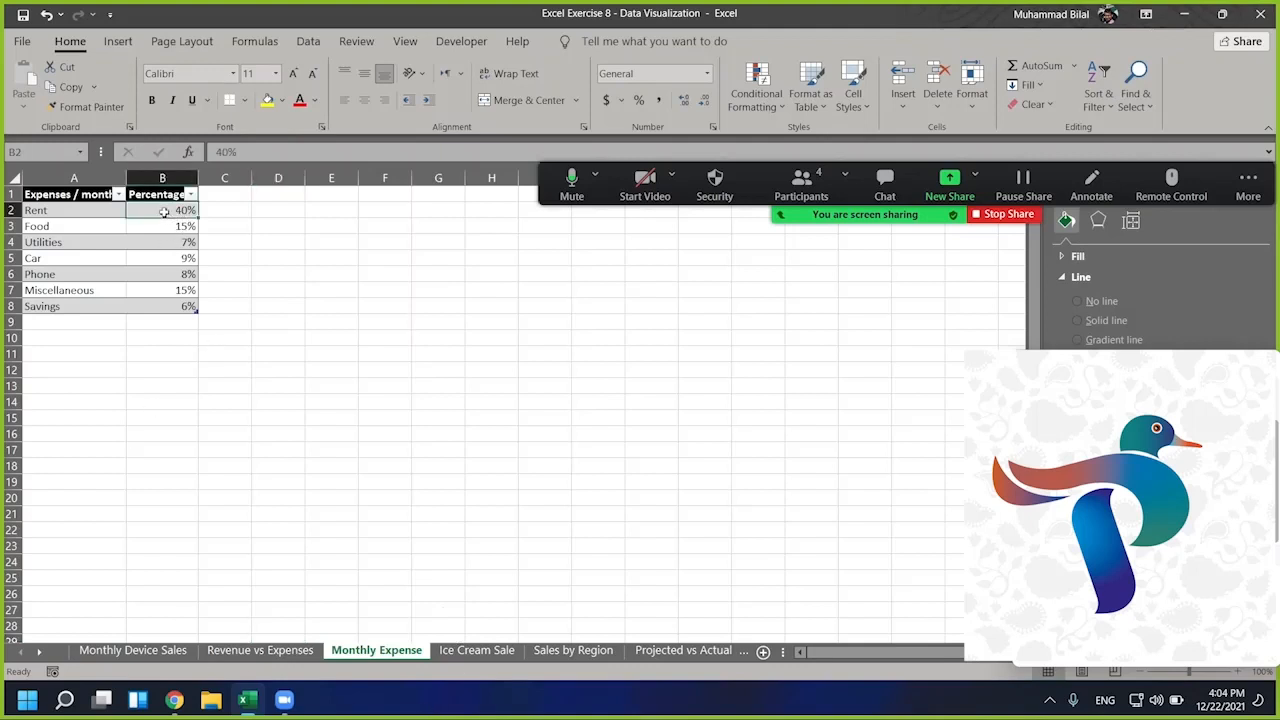
drag(164, 216, 139, 308)
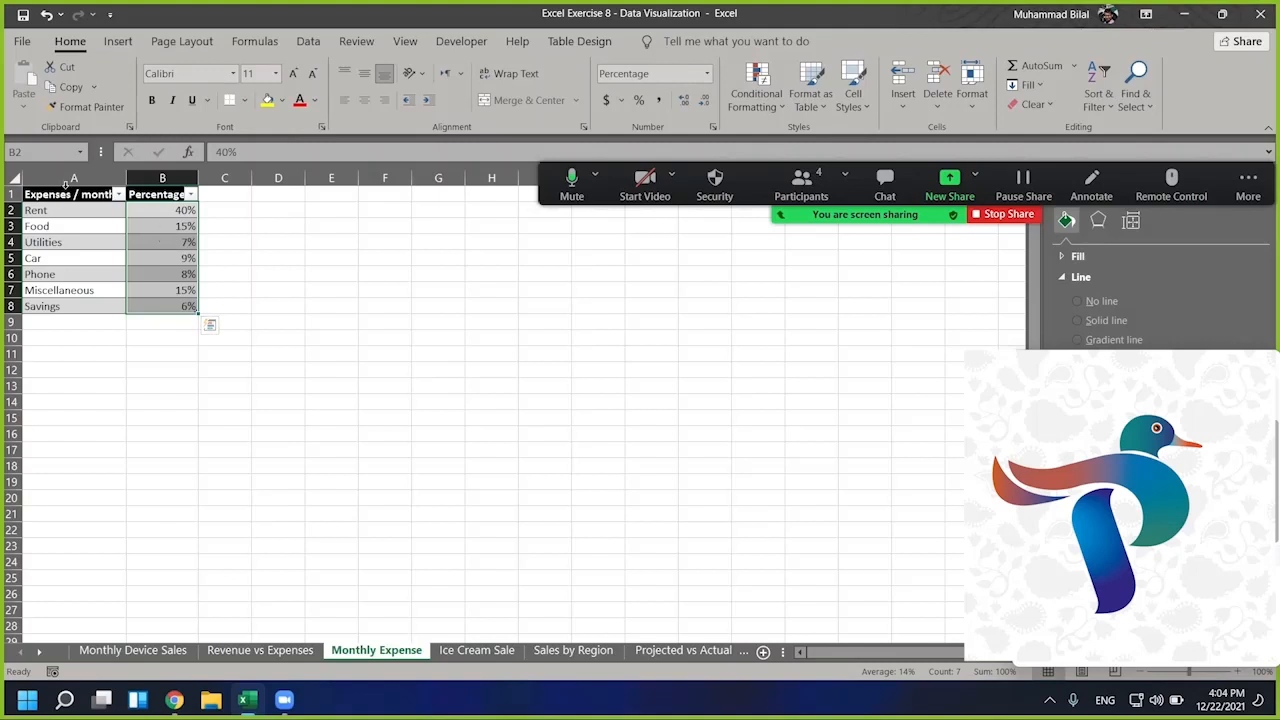
- Insert a 2-D pie chart from the expenses and percentages in A1:B8 and enlarge it
drag(72, 194, 160, 302)
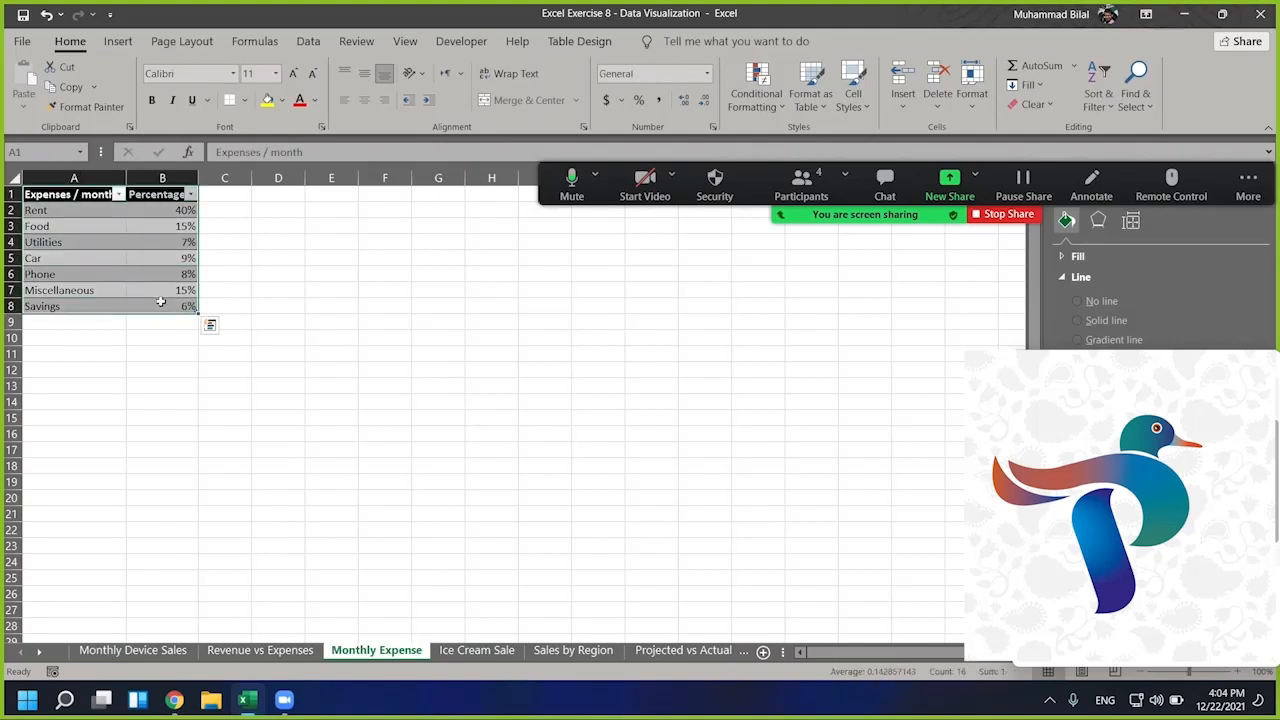
click(118, 41)
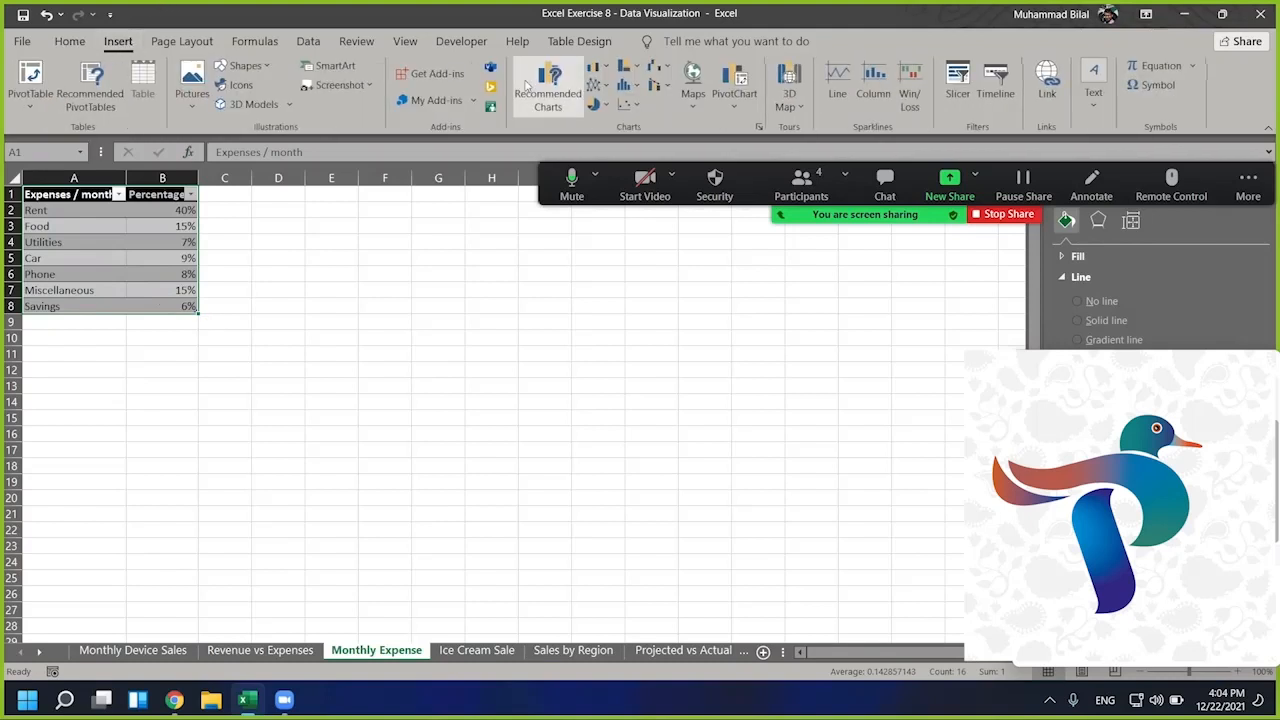
click(598, 104)
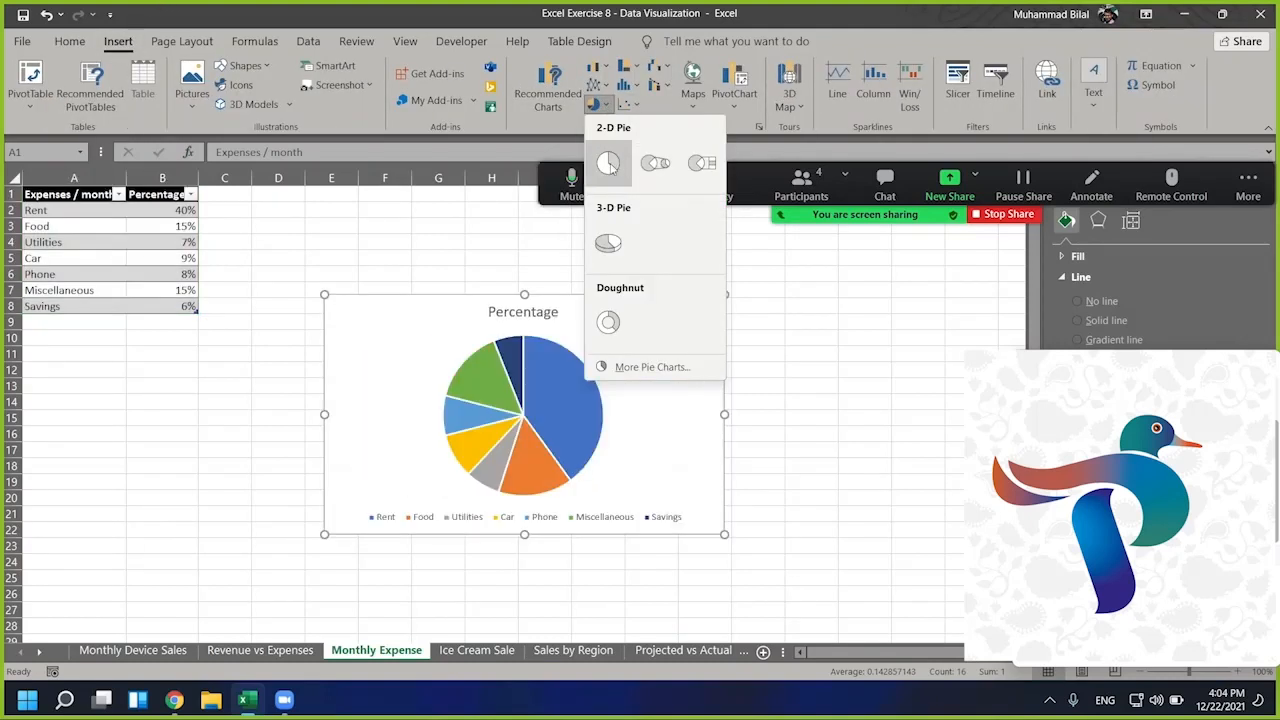
click(609, 166)
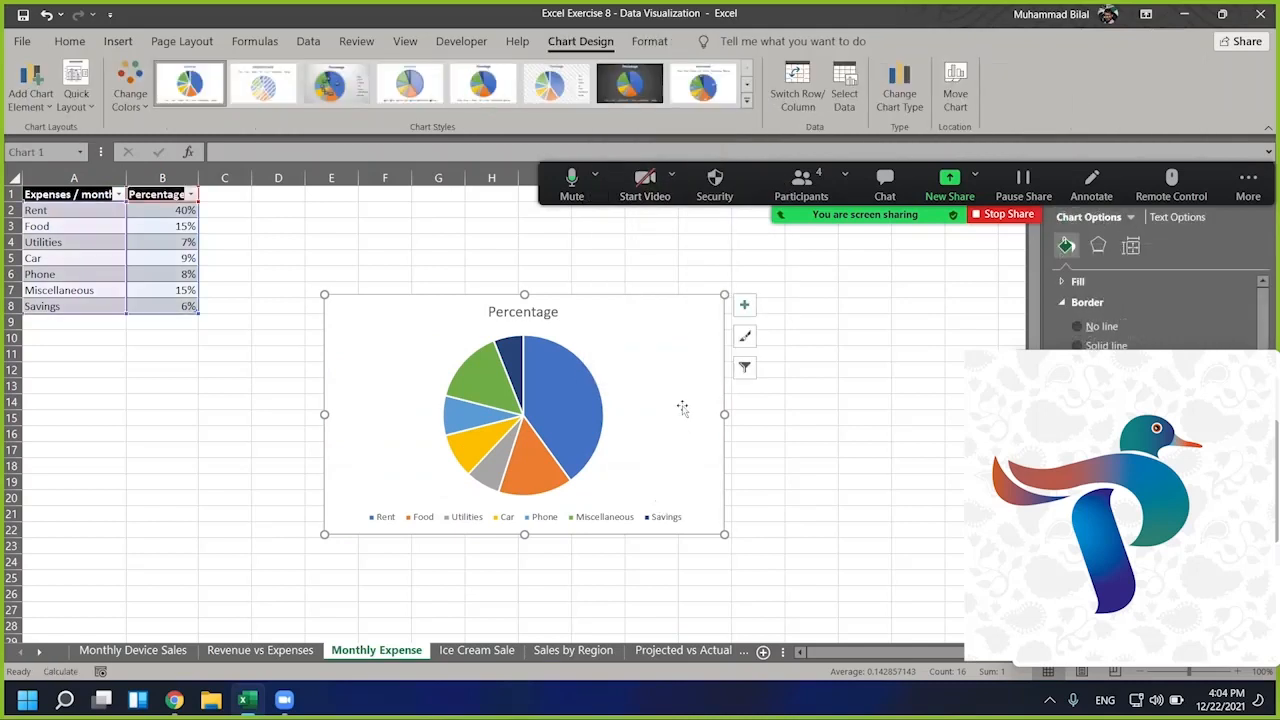
drag(324, 295, 261, 209)
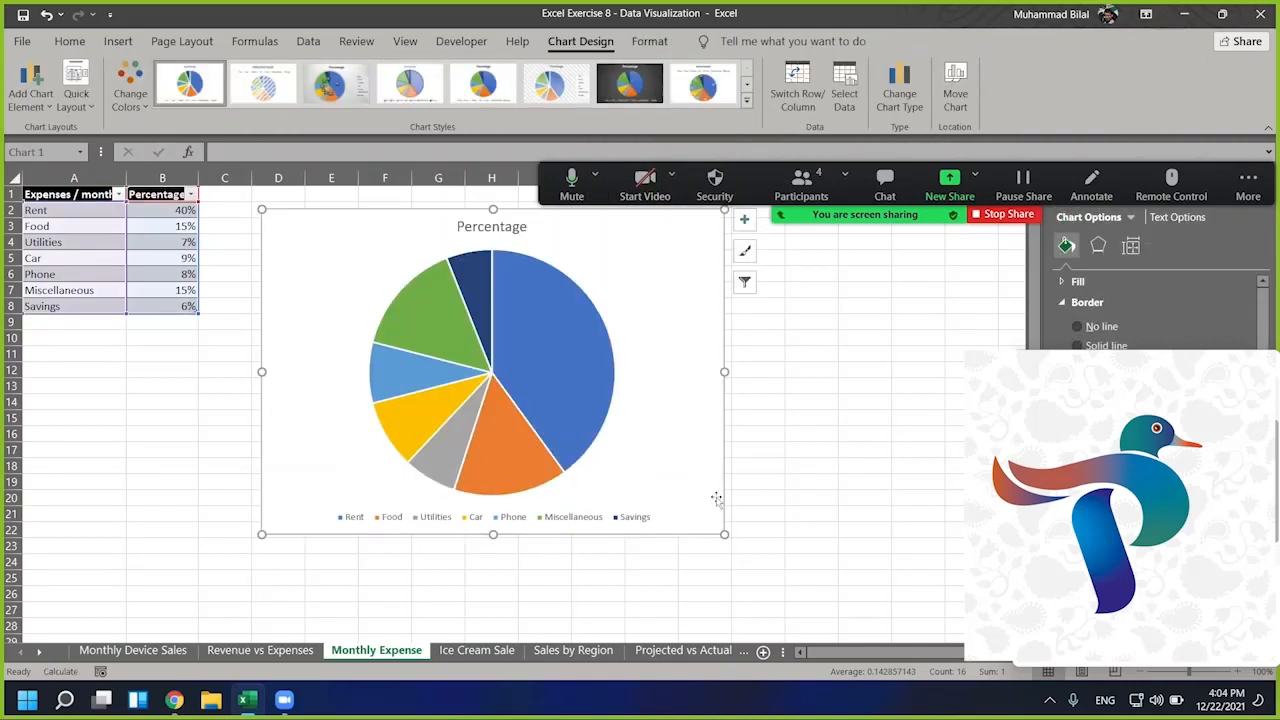
click(509, 522)
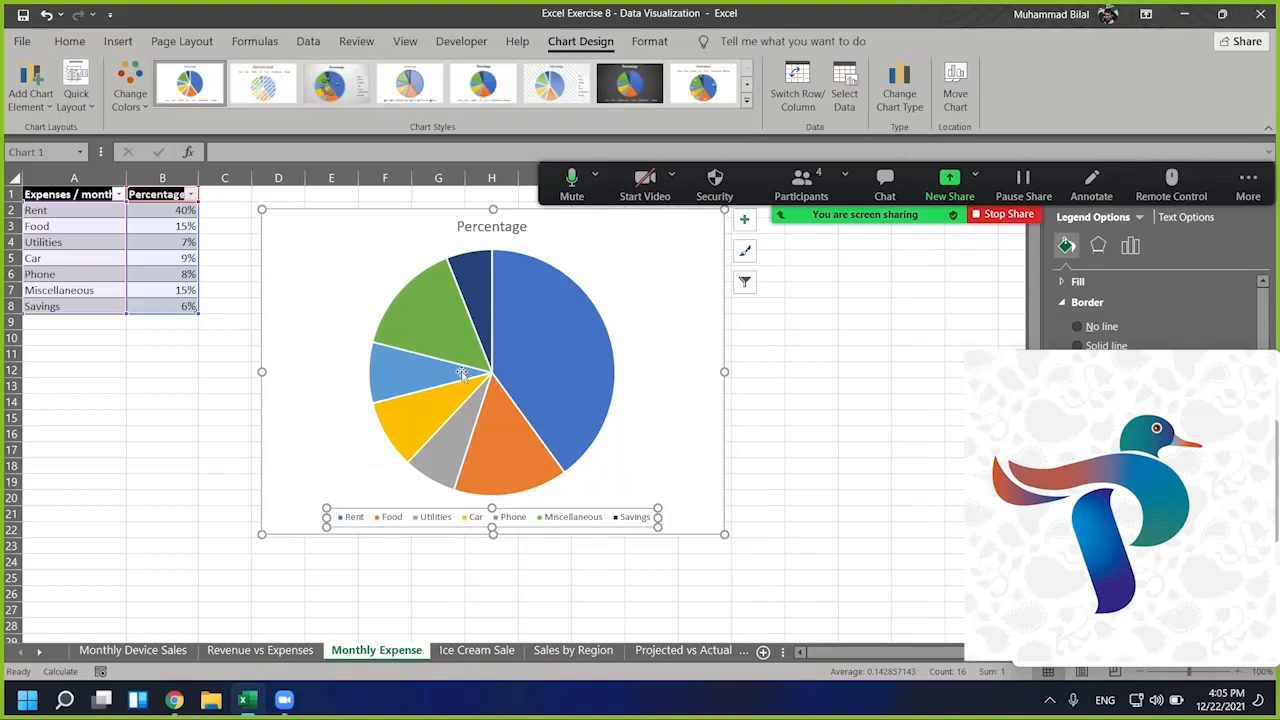
- Try the blue-background chart style with white slices on the pie chart and reposition the plot area and chart
mouse_move(456, 357)
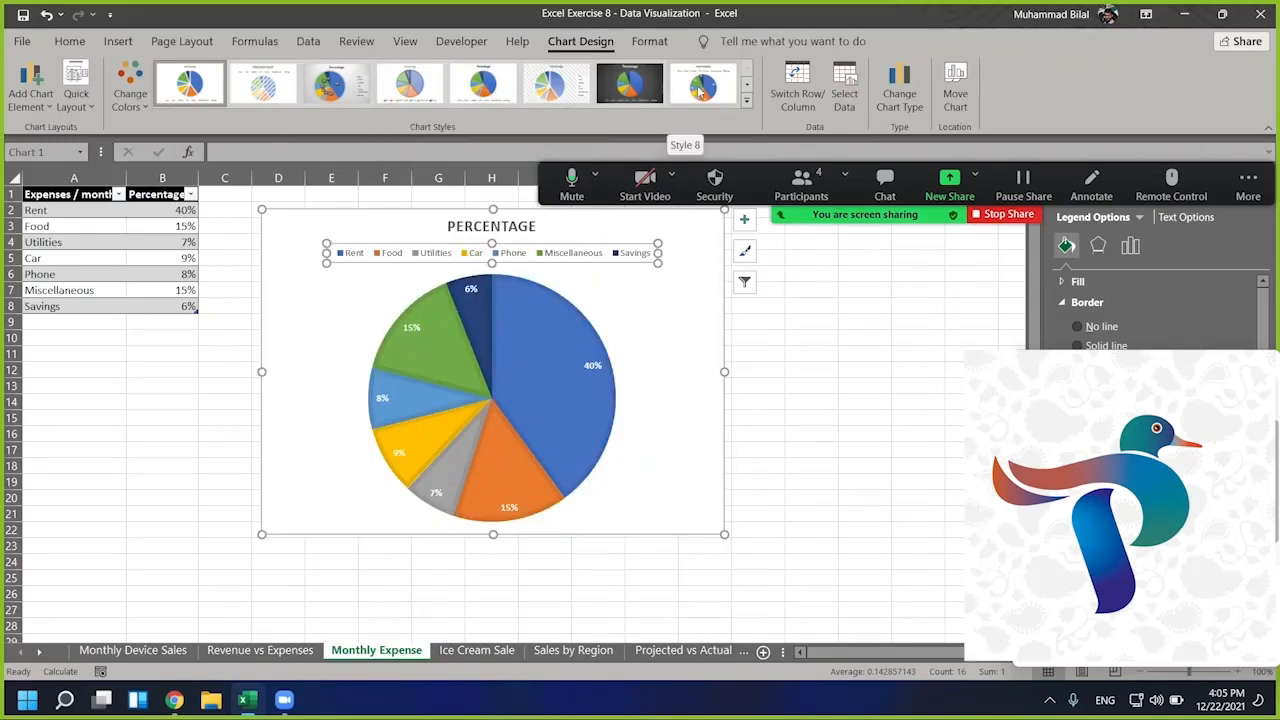
click(748, 100)
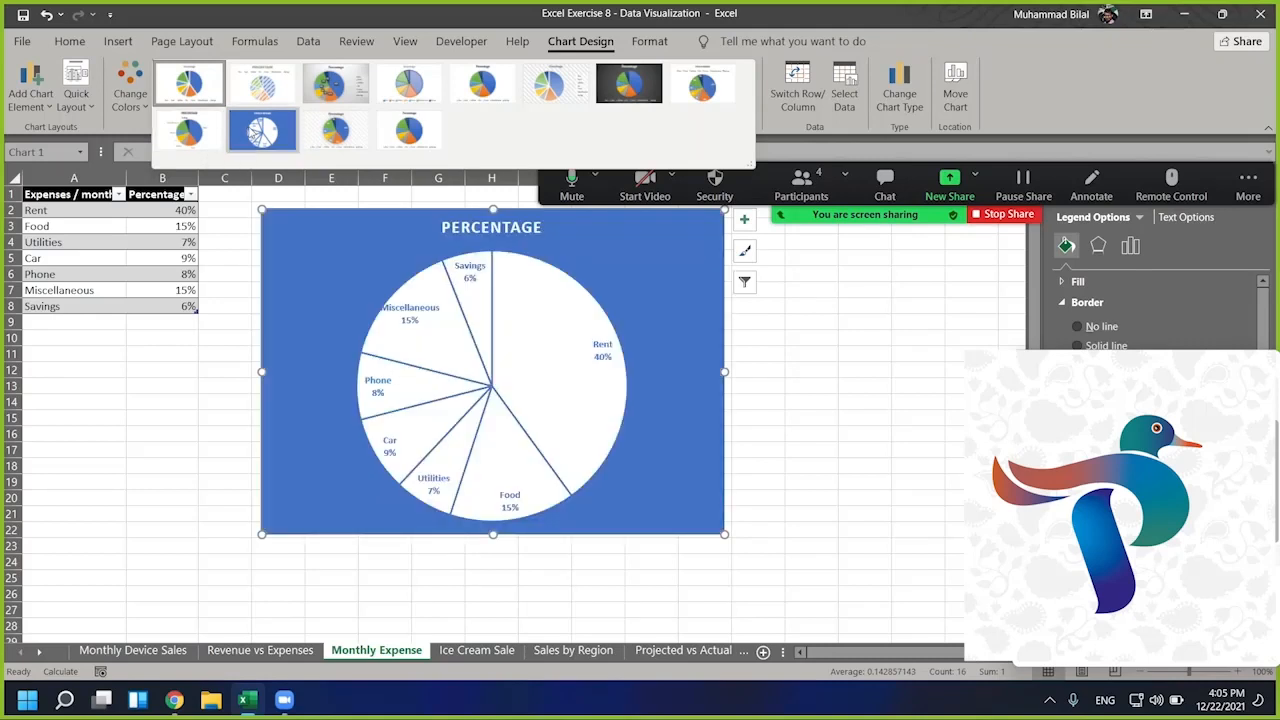
click(260, 129)
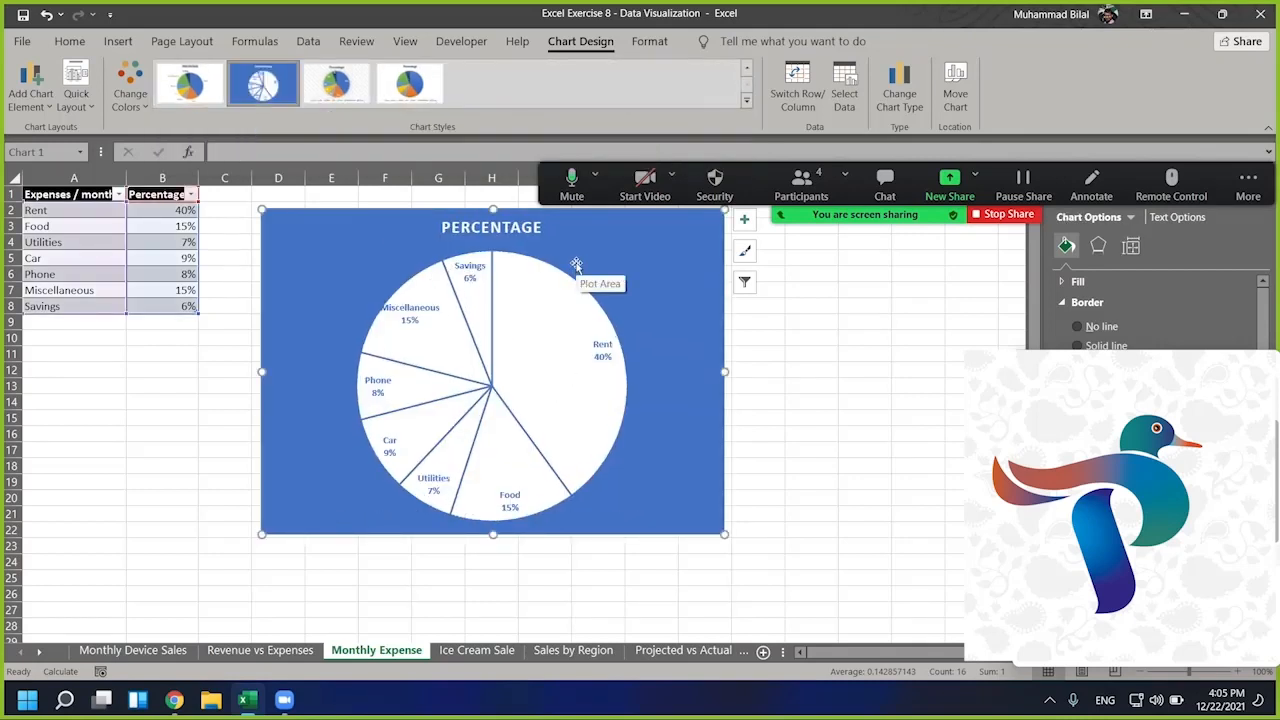
drag(576, 265, 570, 235)
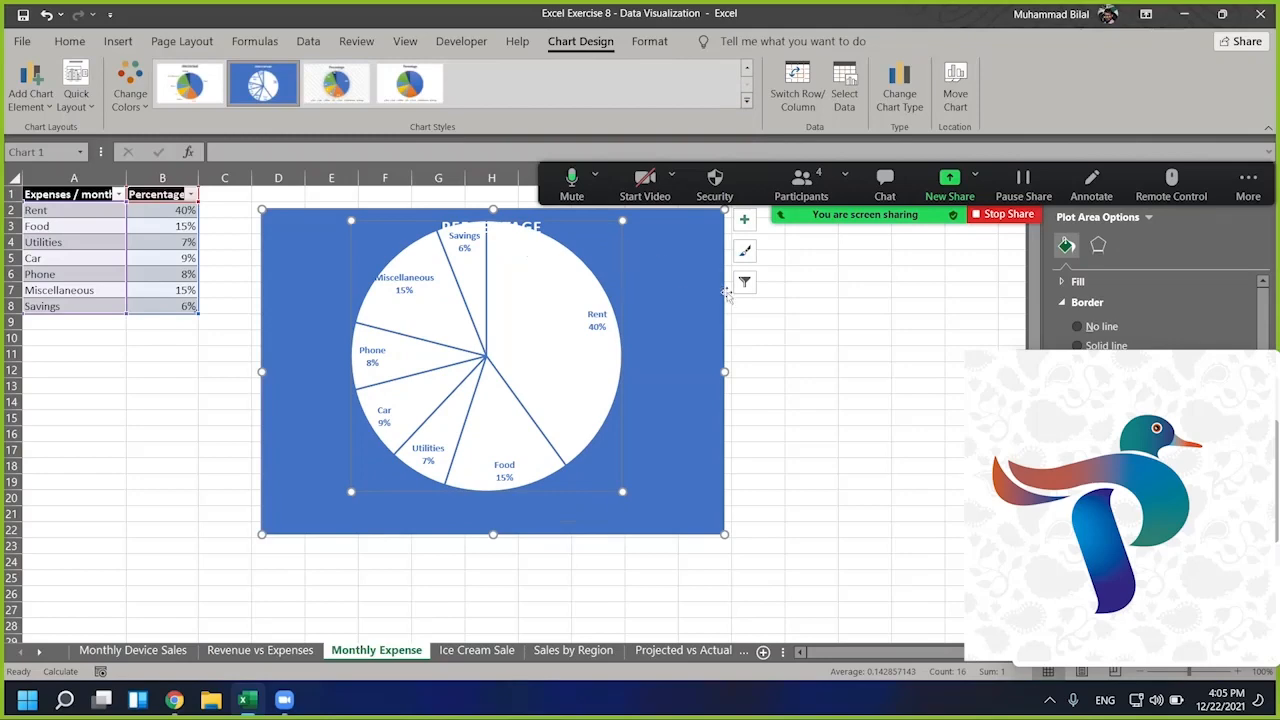
drag(713, 235, 710, 217)
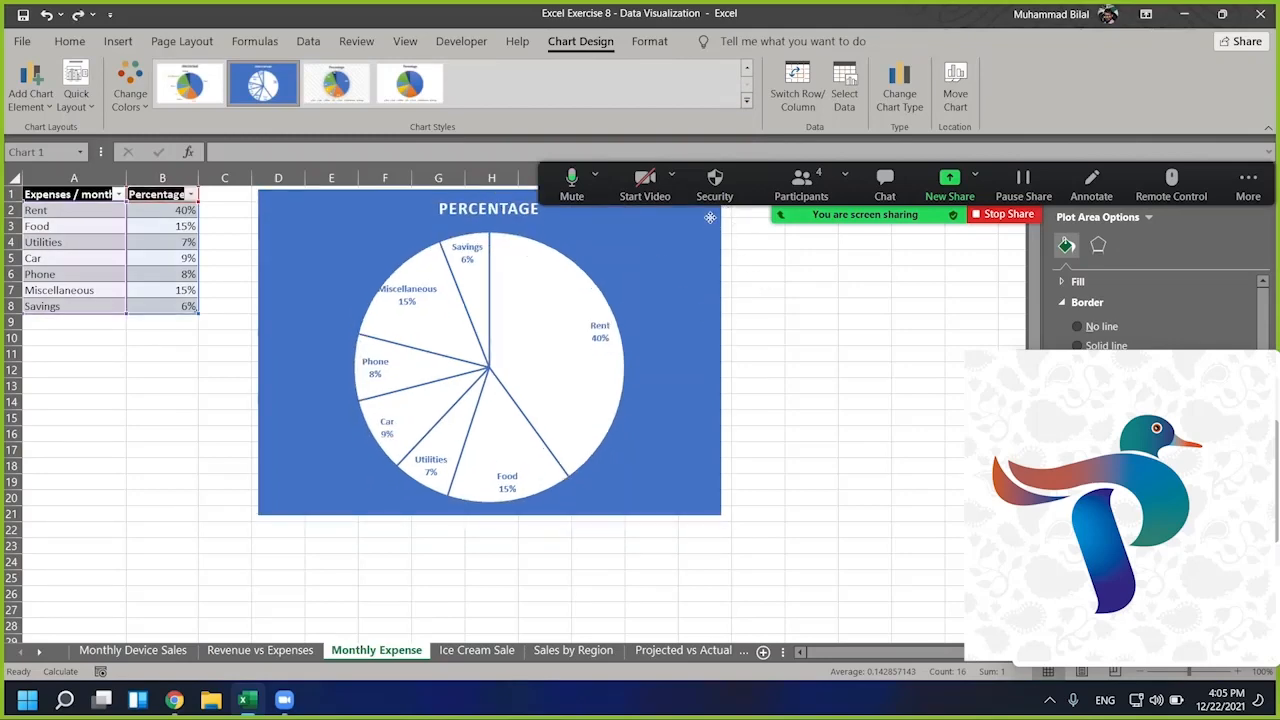
- Undo the chart move, the plot area move and the blue chart style
key(ctrl+z)
key(ctrl+z)
key(ctrl+z)
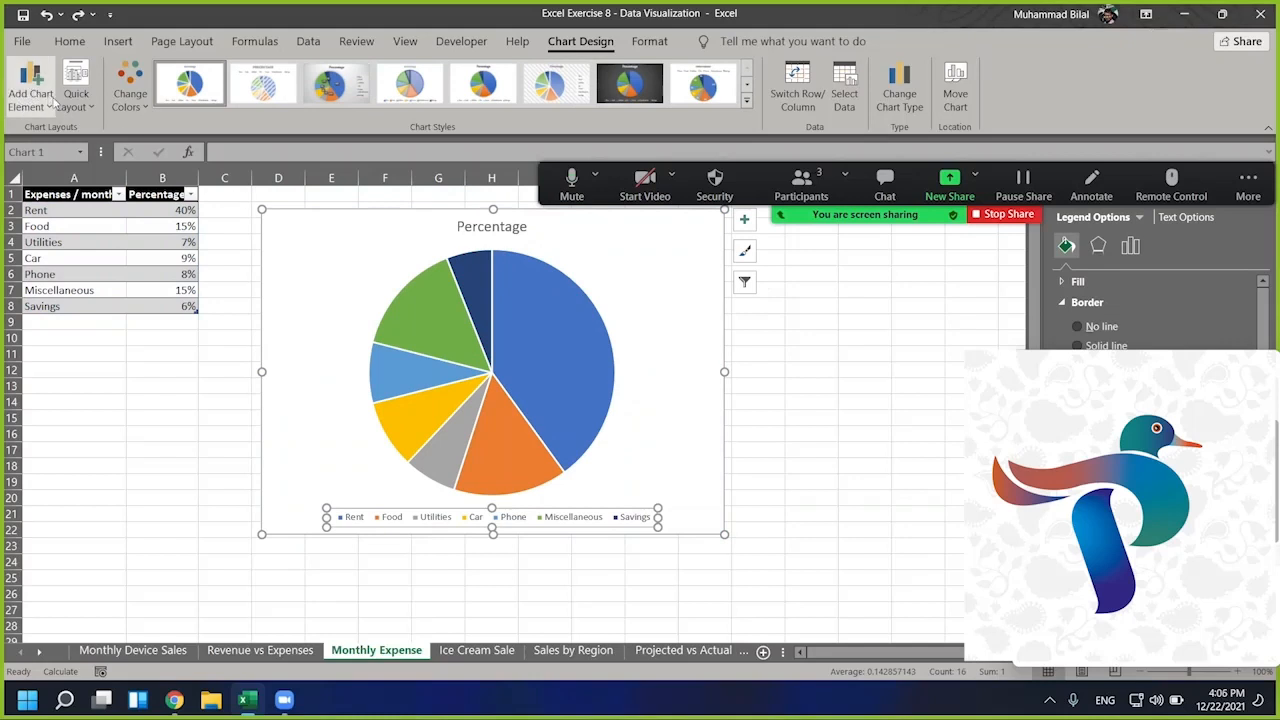
- Add data labels at the inside end of the pie slices and look through the other chart element options
click(30, 96)
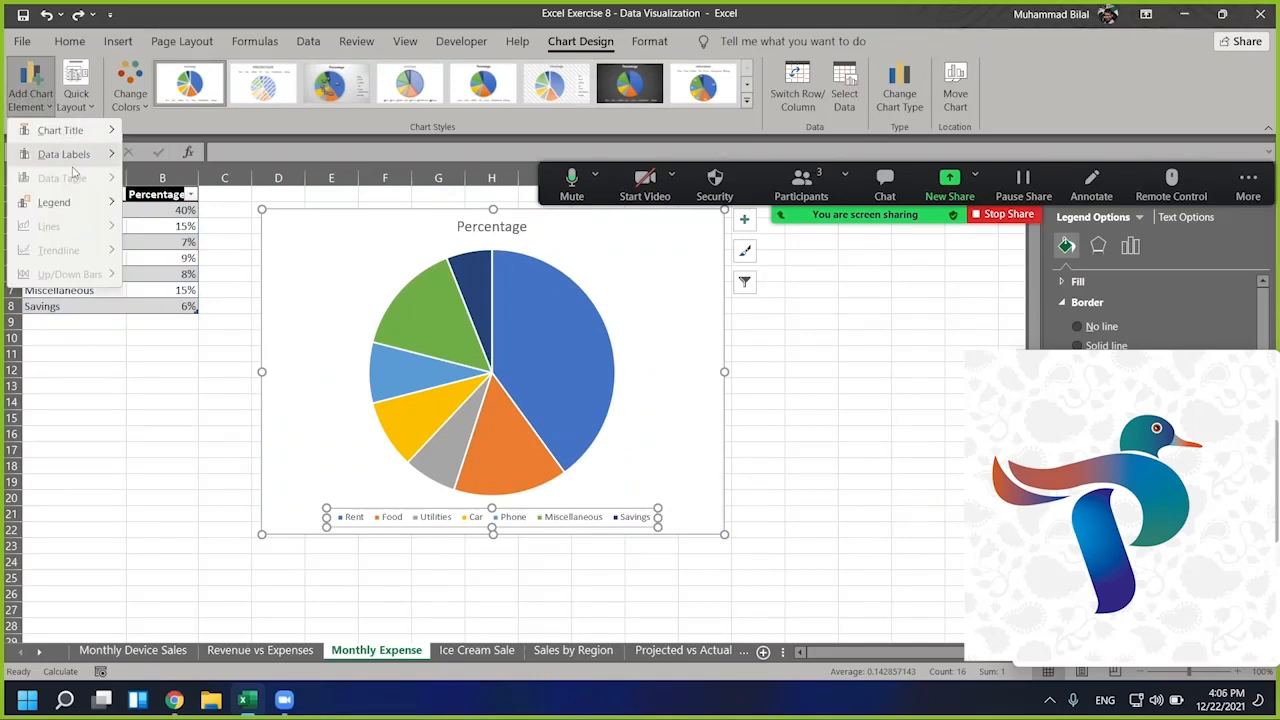
mouse_move(74, 160)
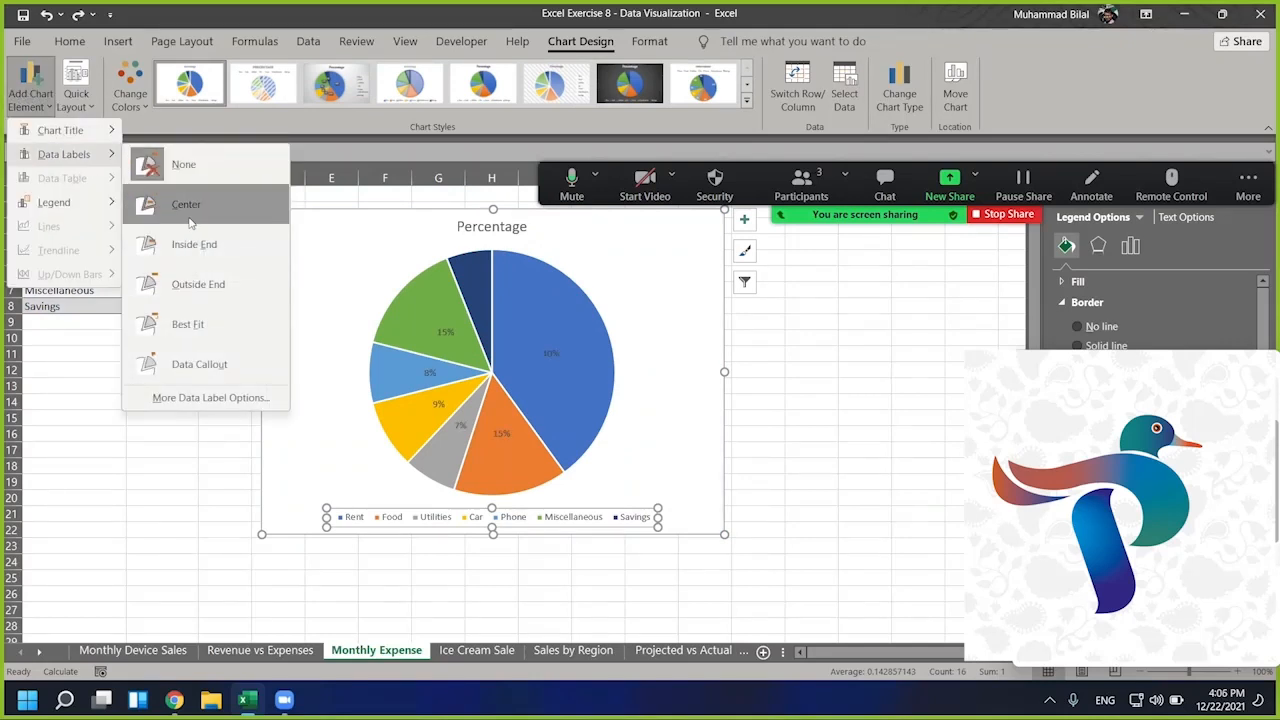
click(184, 248)
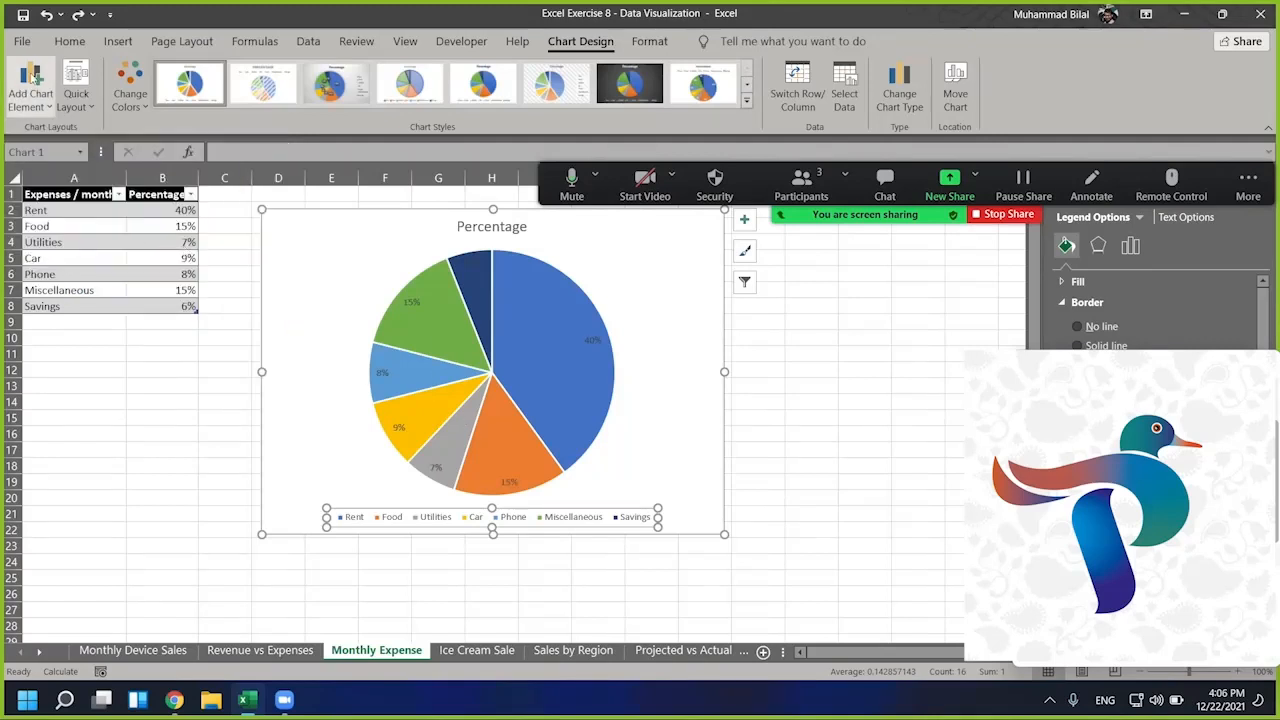
click(30, 96)
mouse_move(60, 202)
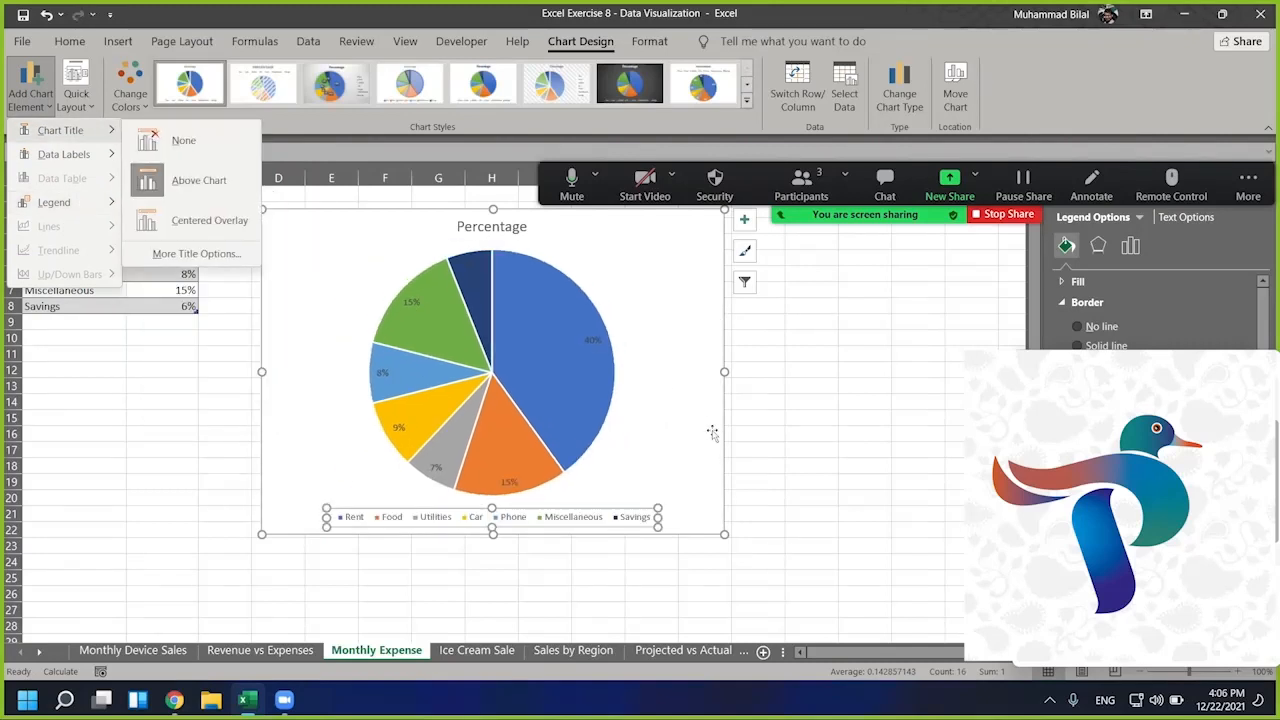
- Apply the light textured style with gradient slices to the pie chart, without its legend, and enlarge the chart
click(336, 85)
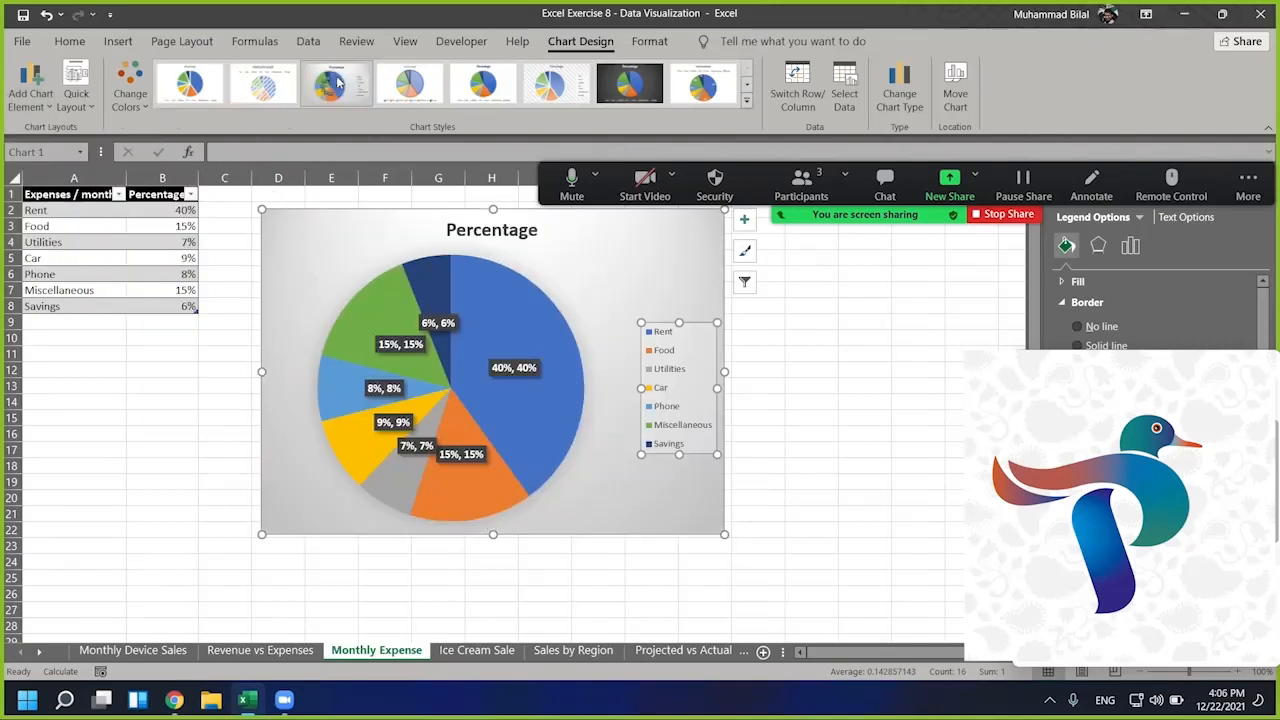
click(746, 101)
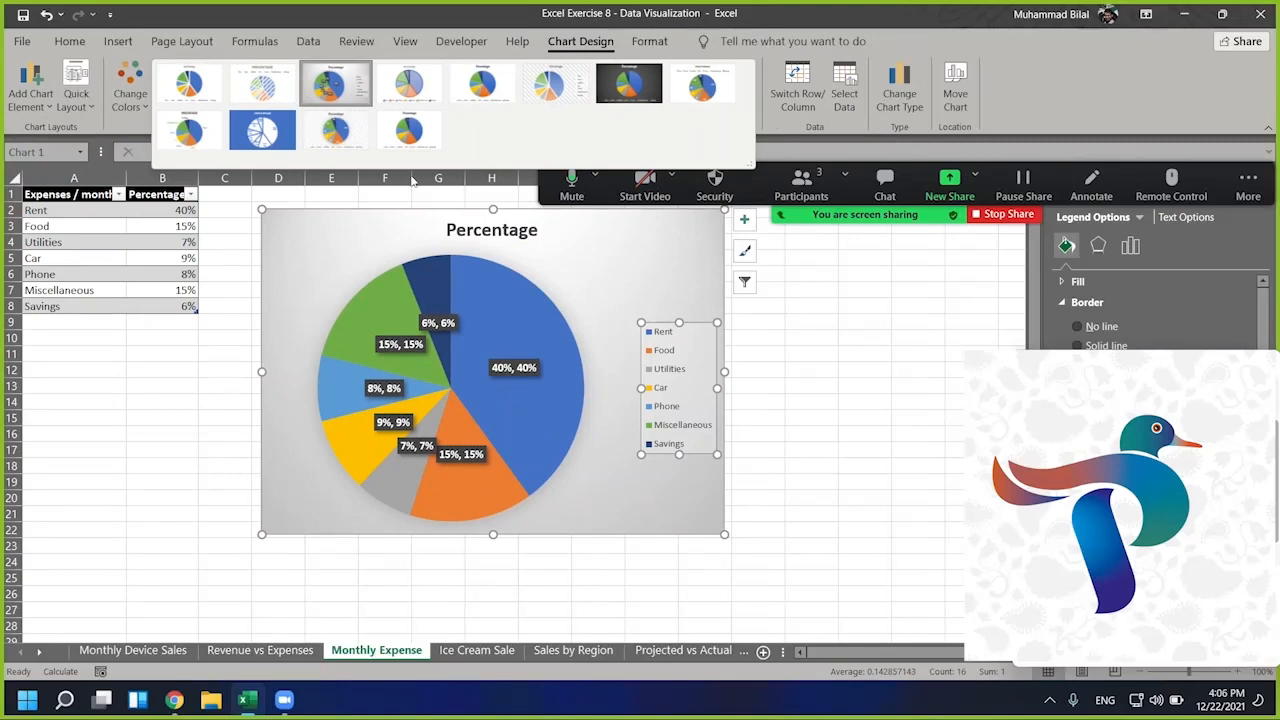
click(548, 88)
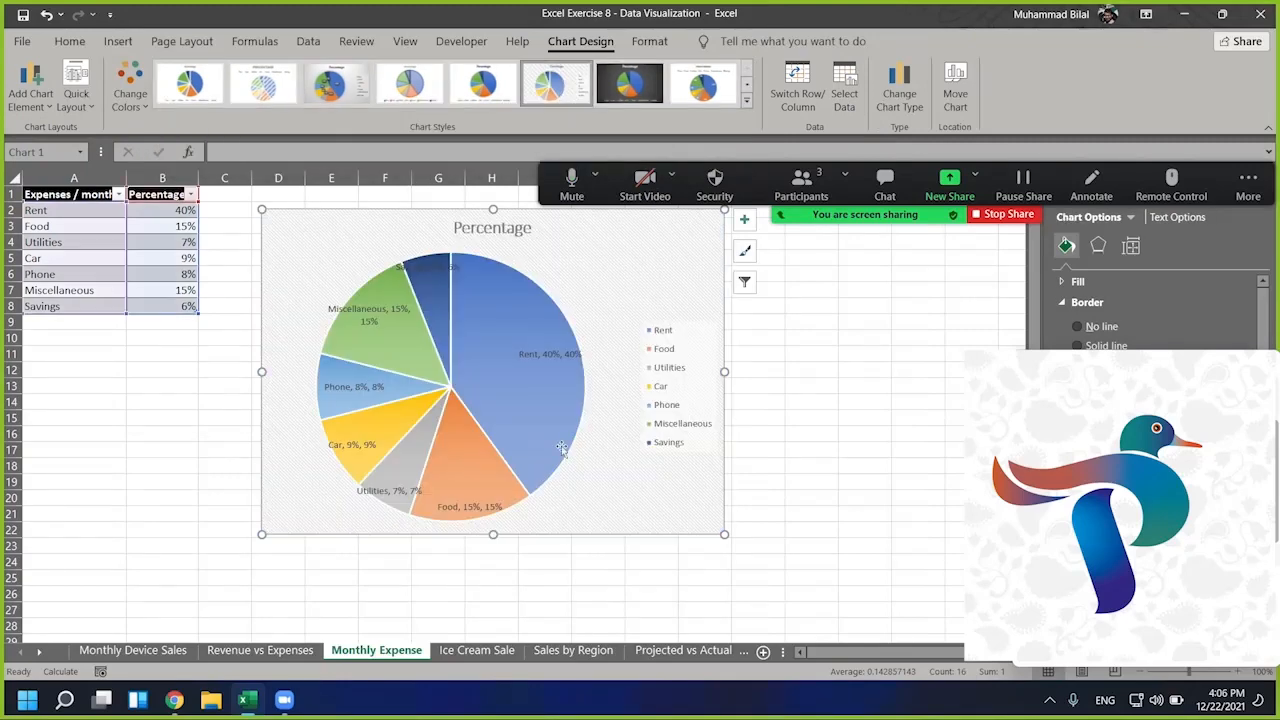
click(690, 362)
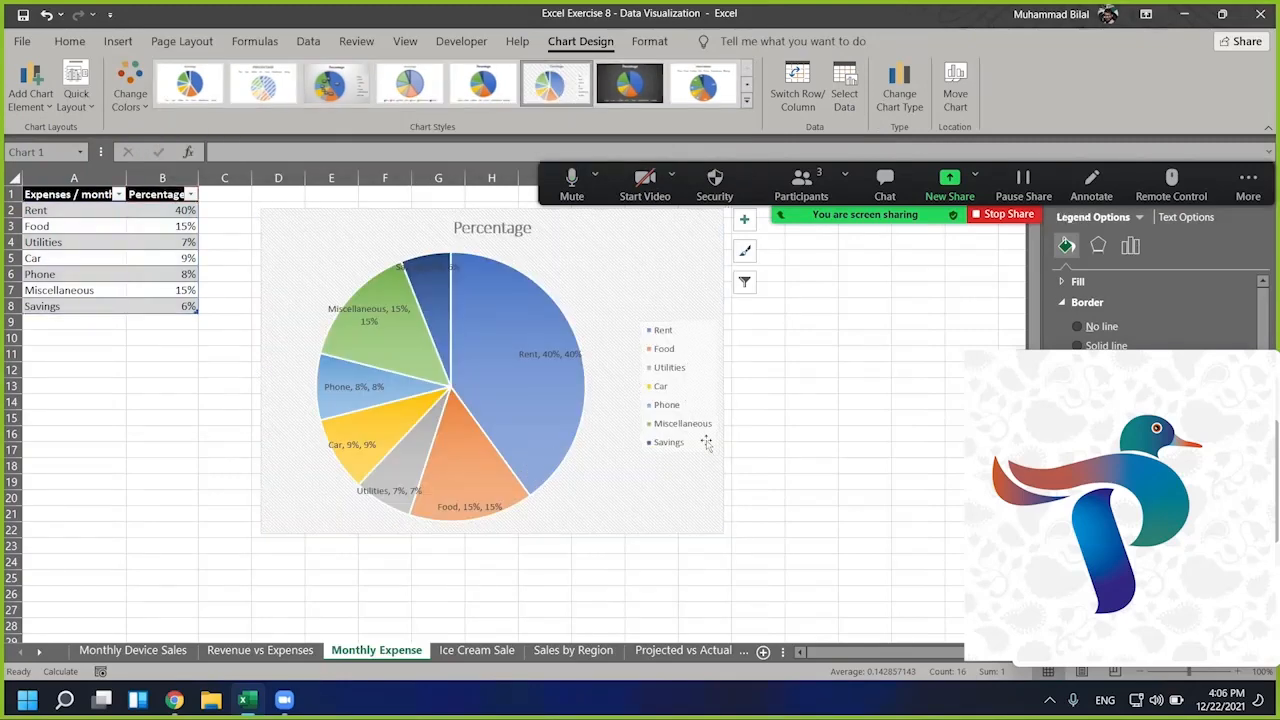
key(Delete)
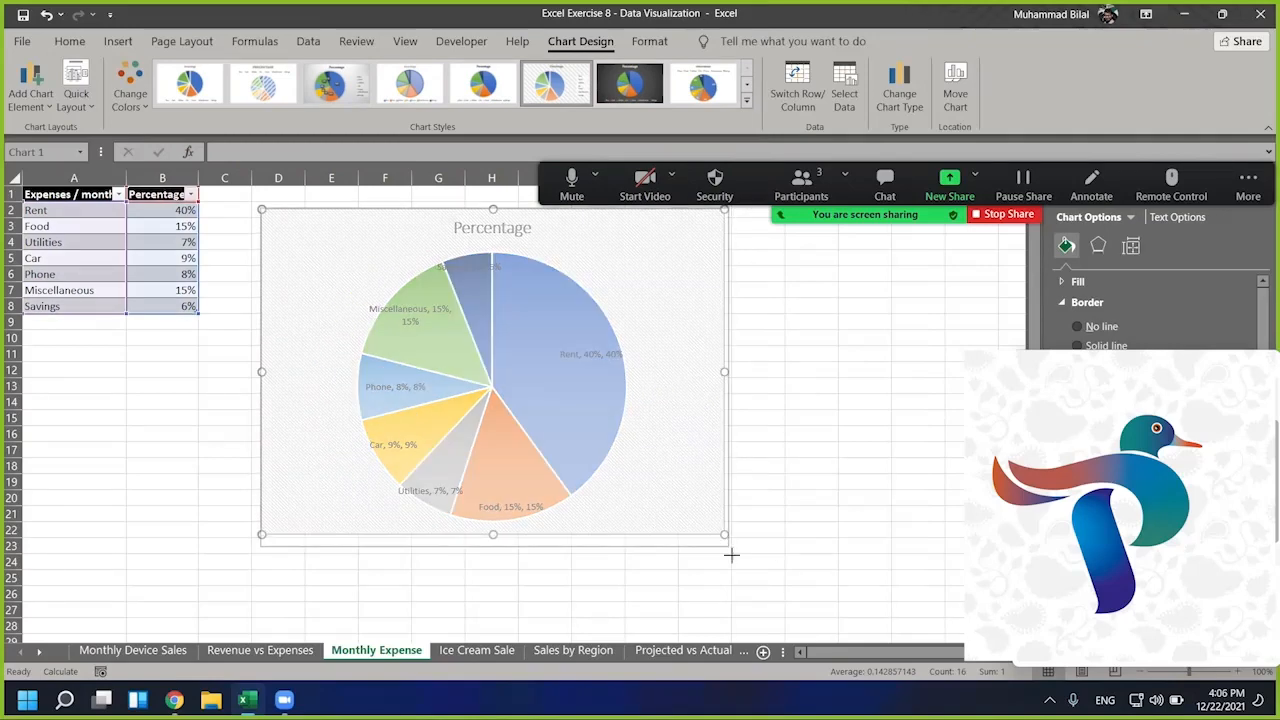
drag(731, 555, 734, 588)
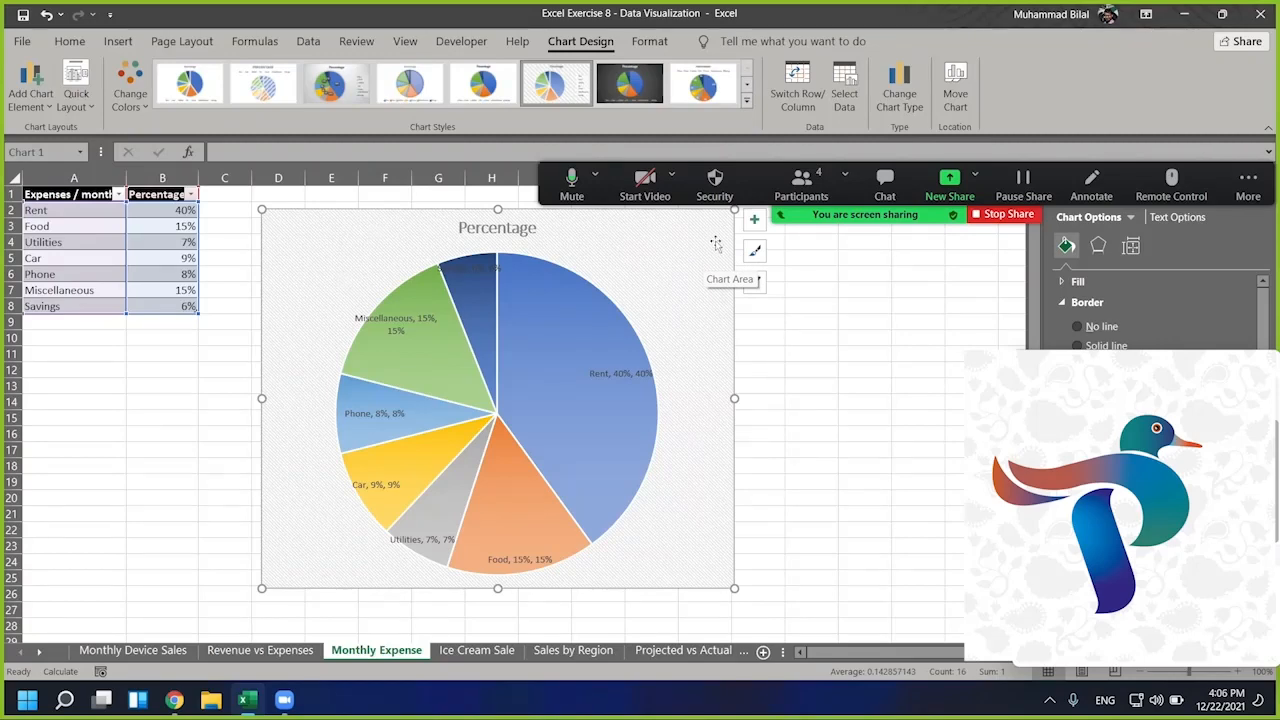
- Delete the pie chart, and widen column A on the Ice Cream Sale sheet to fit its header
key(Delete)
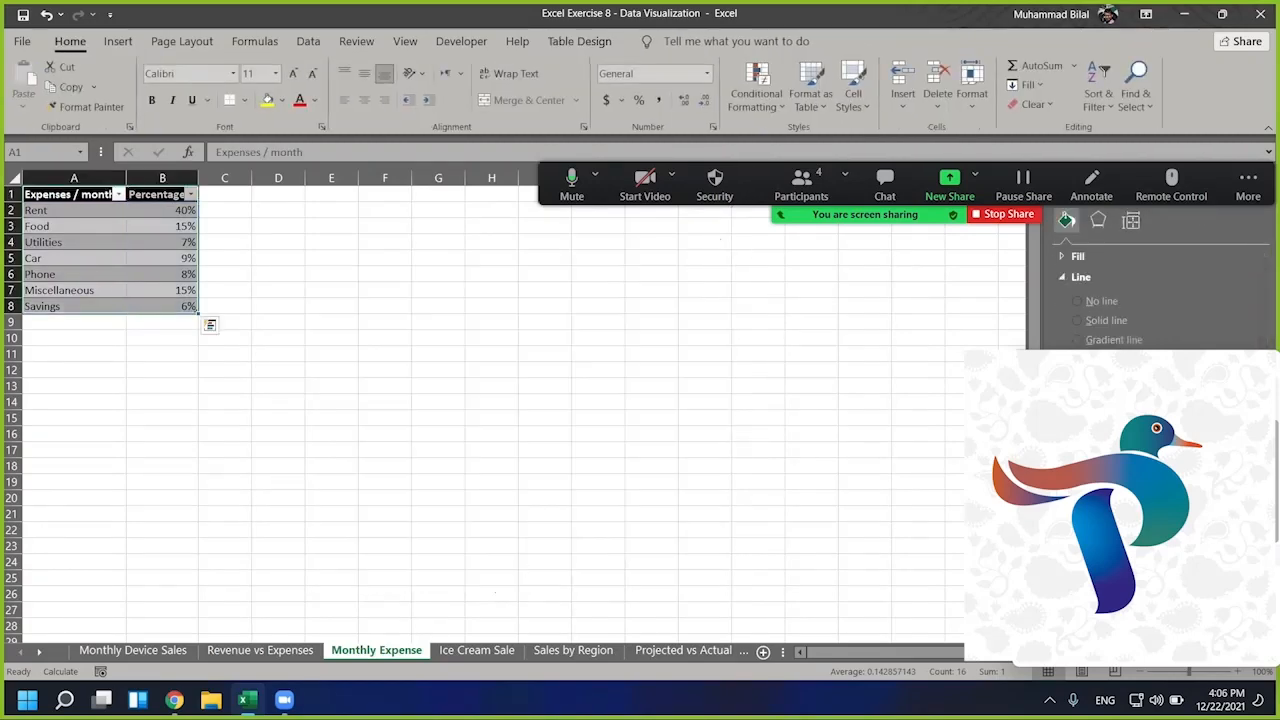
click(477, 650)
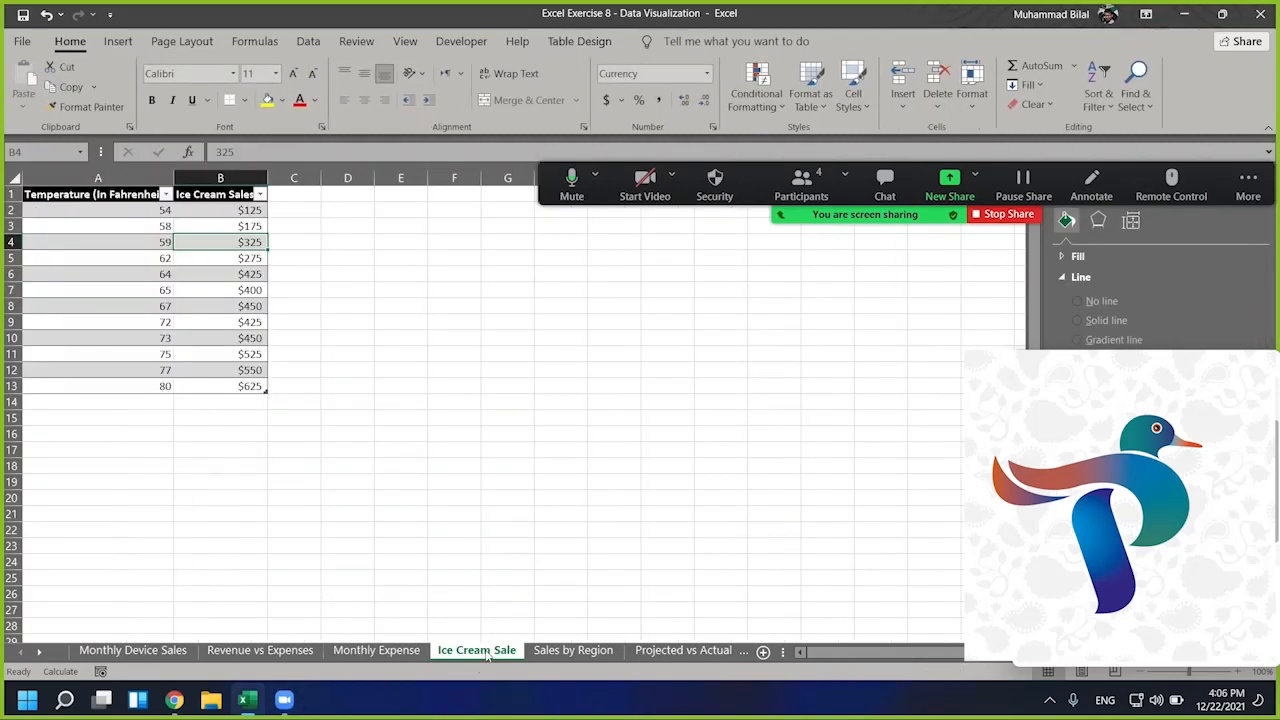
click(506, 400)
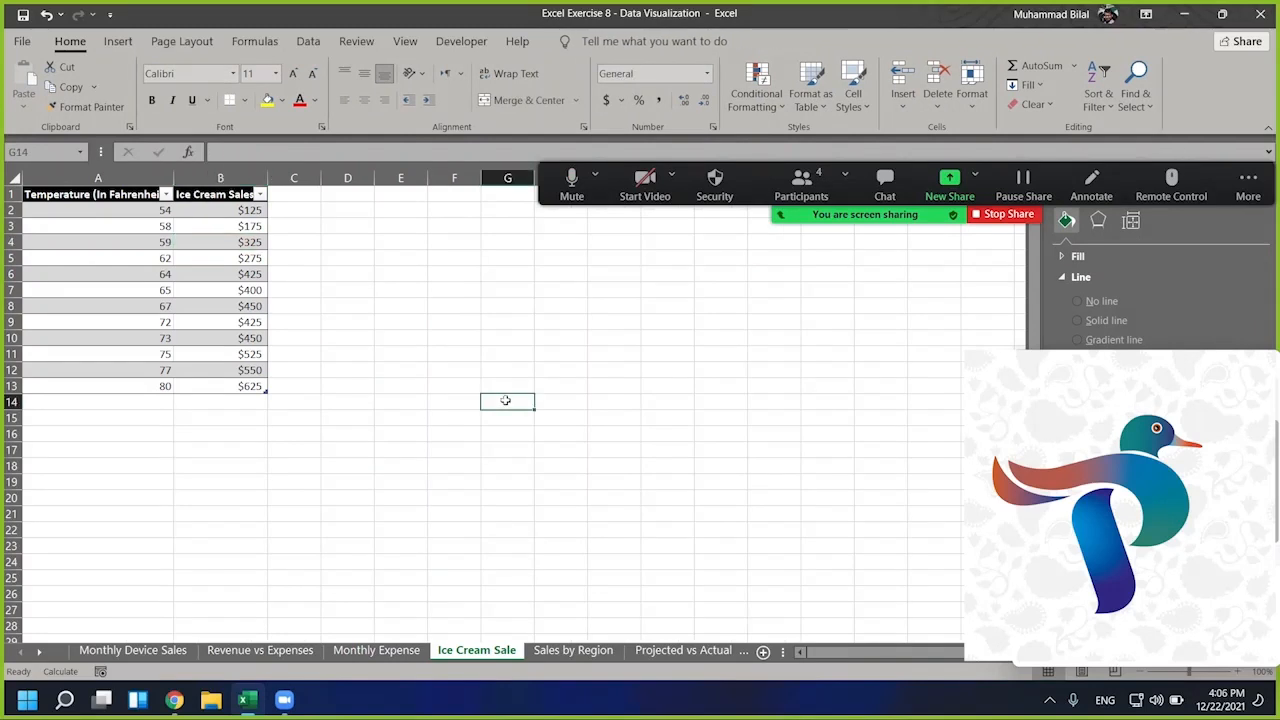
click(249, 207)
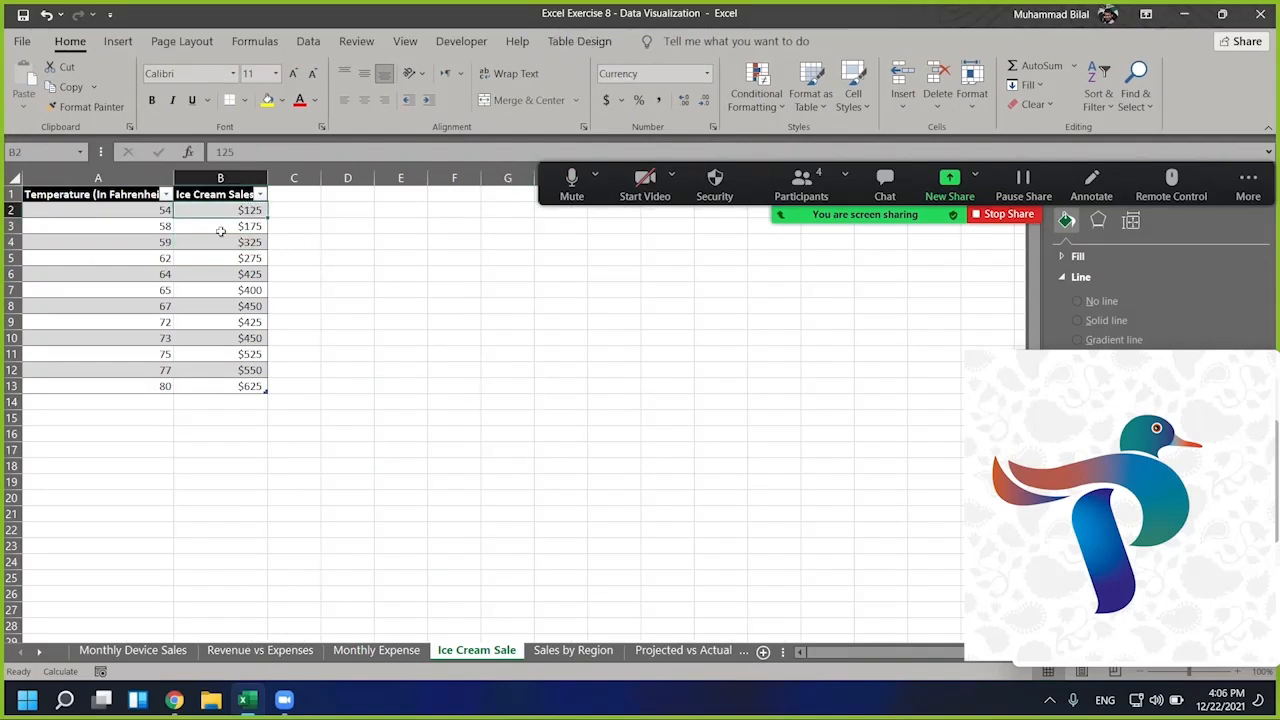
drag(167, 178, 199, 179)
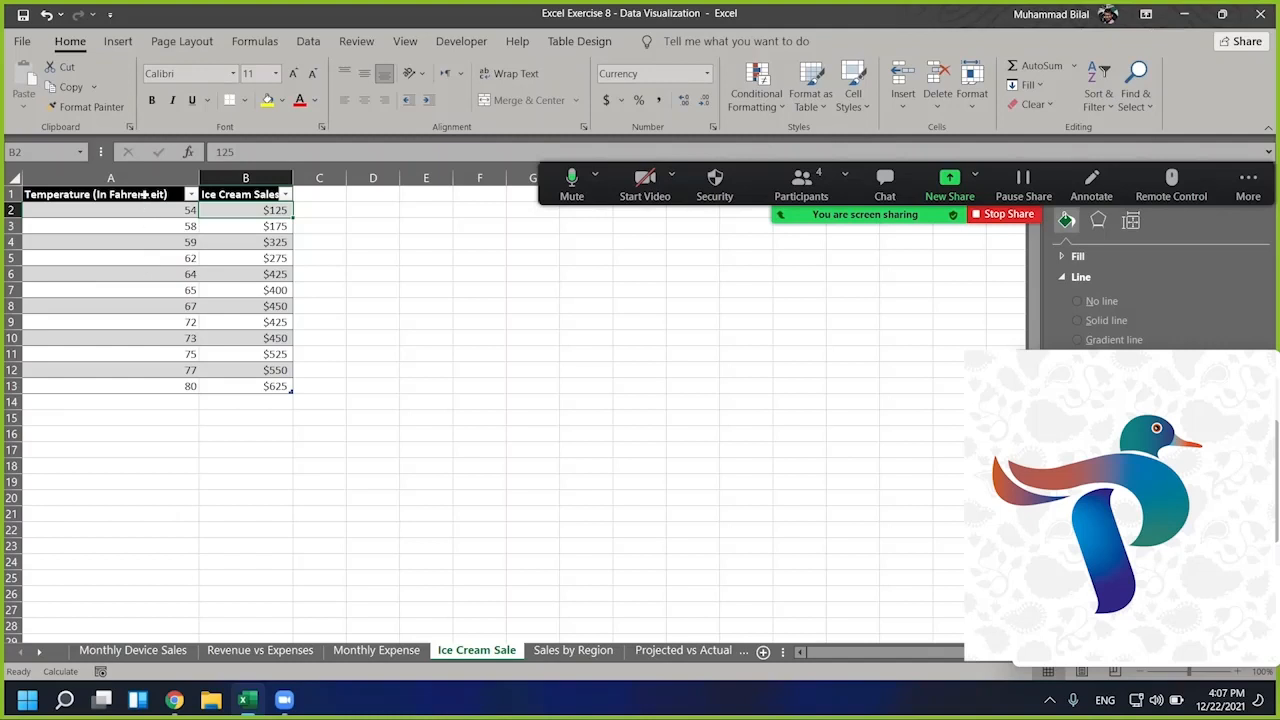
click(274, 262)
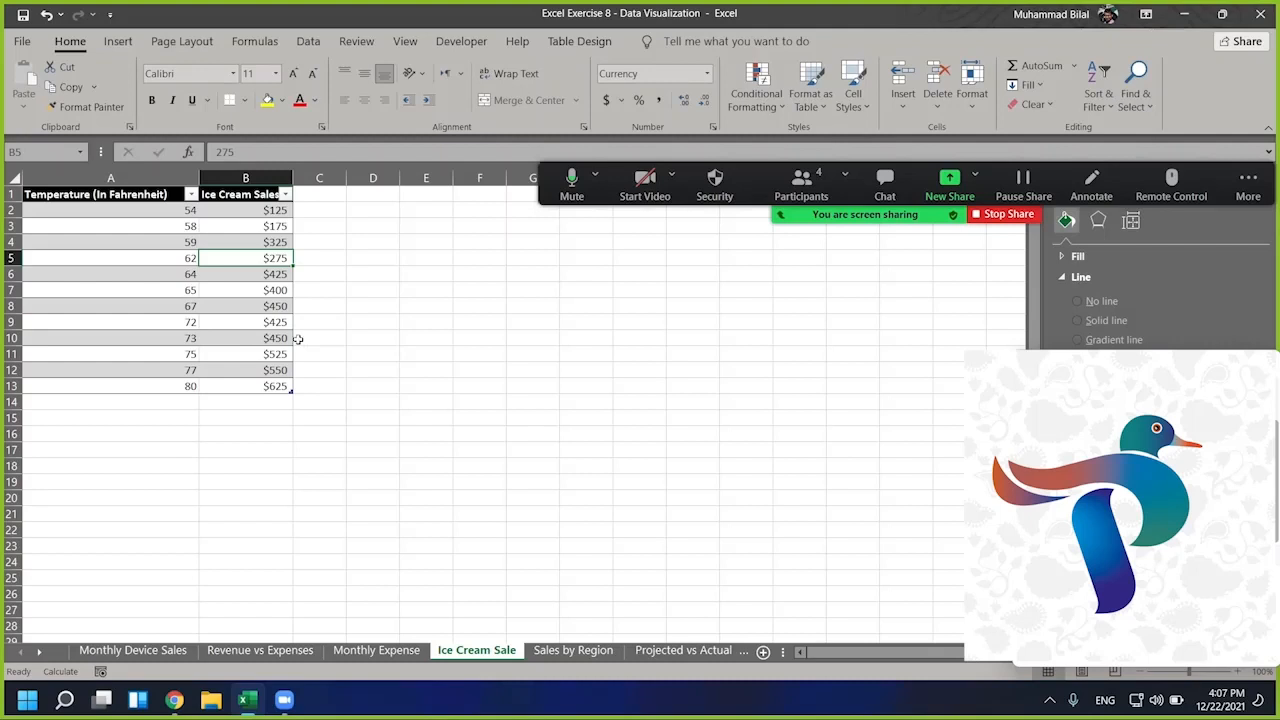
- Insert a 2-D line chart from the temperature and ice cream sales data in A1:B13 and enlarge it
drag(143, 198, 260, 388)
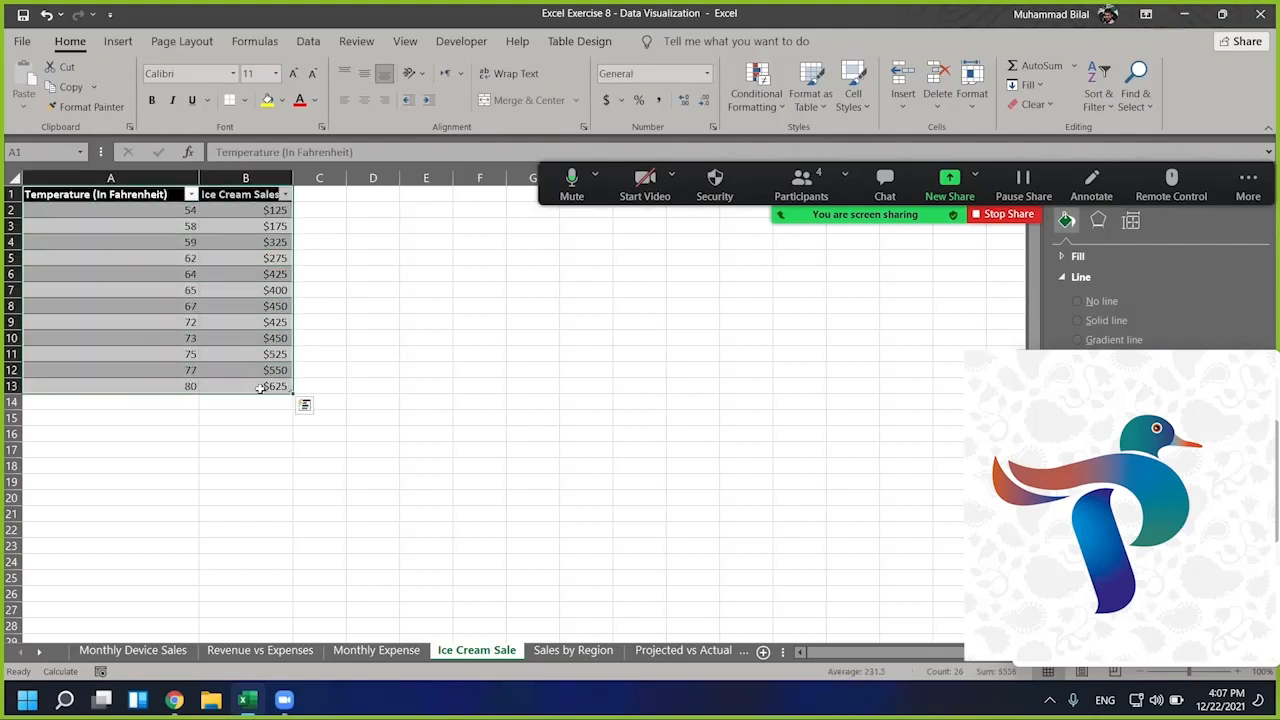
click(124, 40)
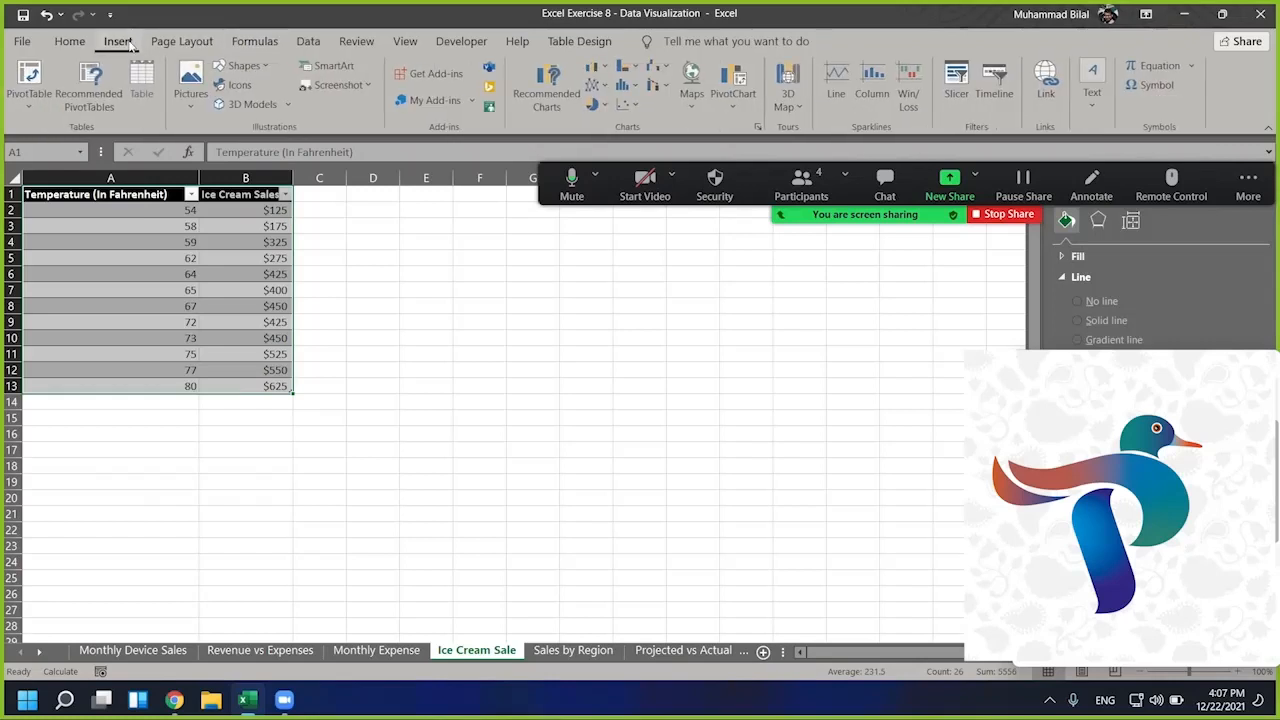
click(598, 87)
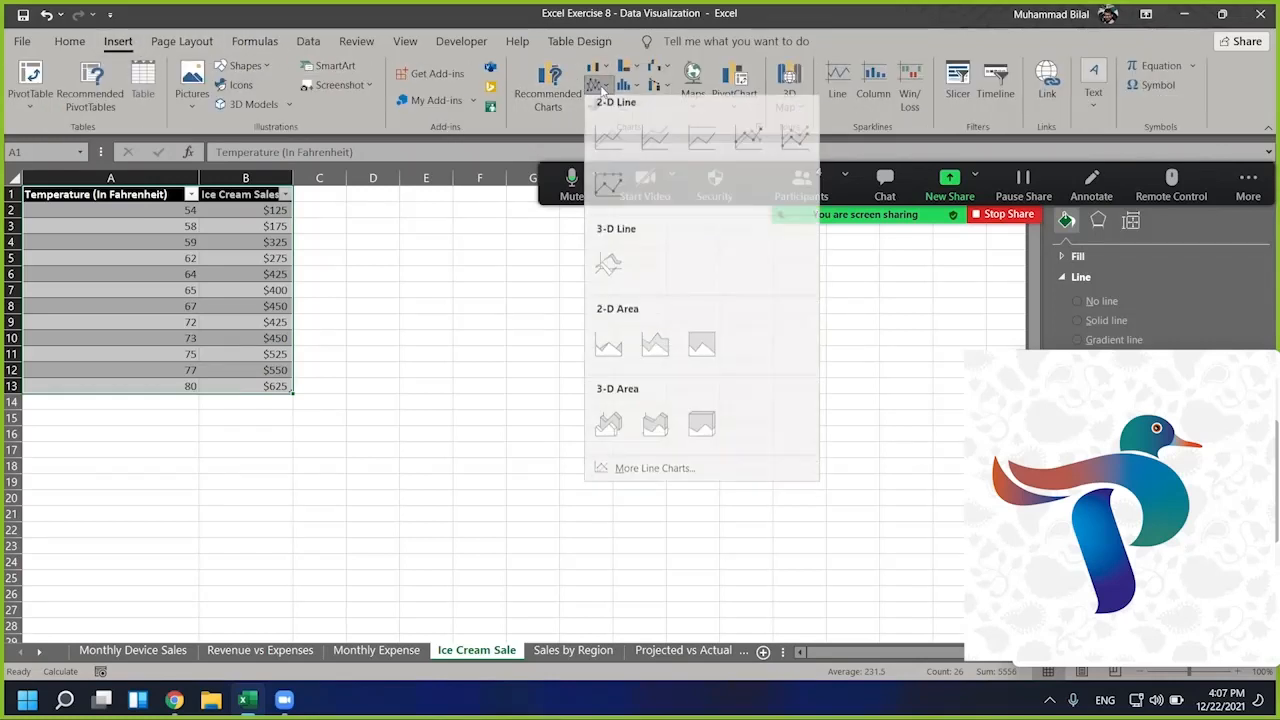
click(608, 146)
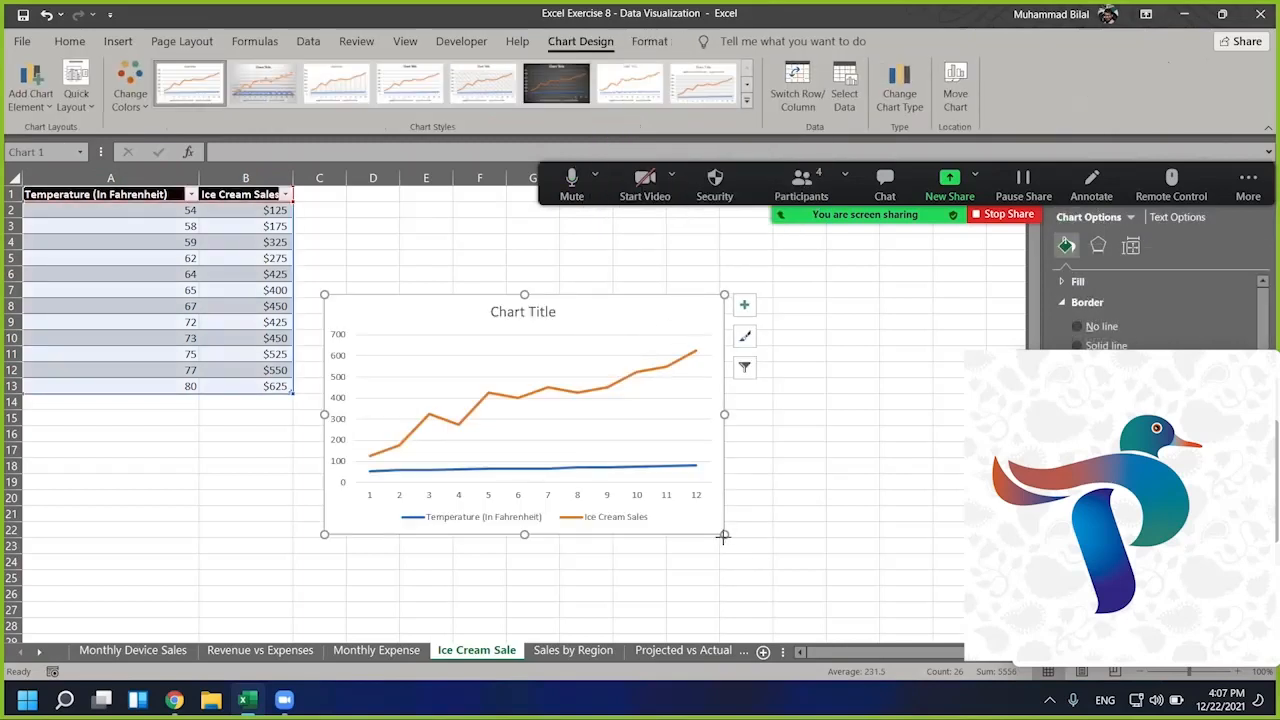
drag(724, 534, 838, 608)
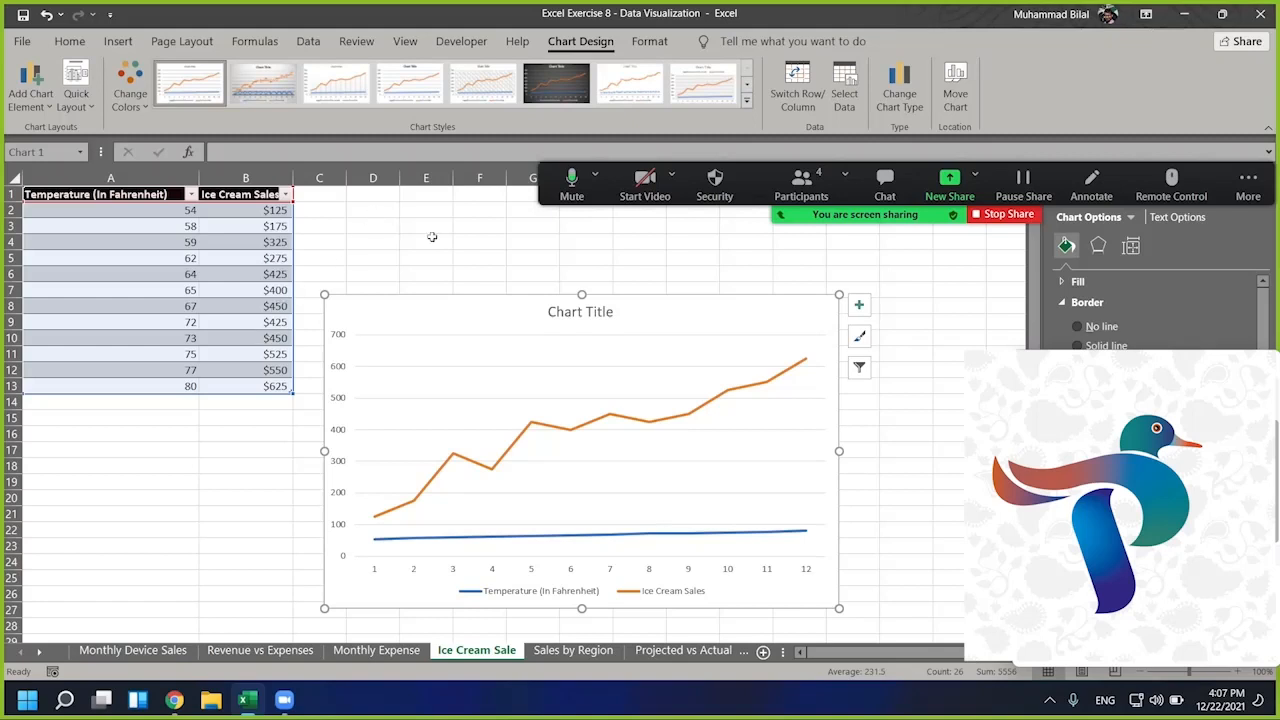
drag(581, 295, 592, 262)
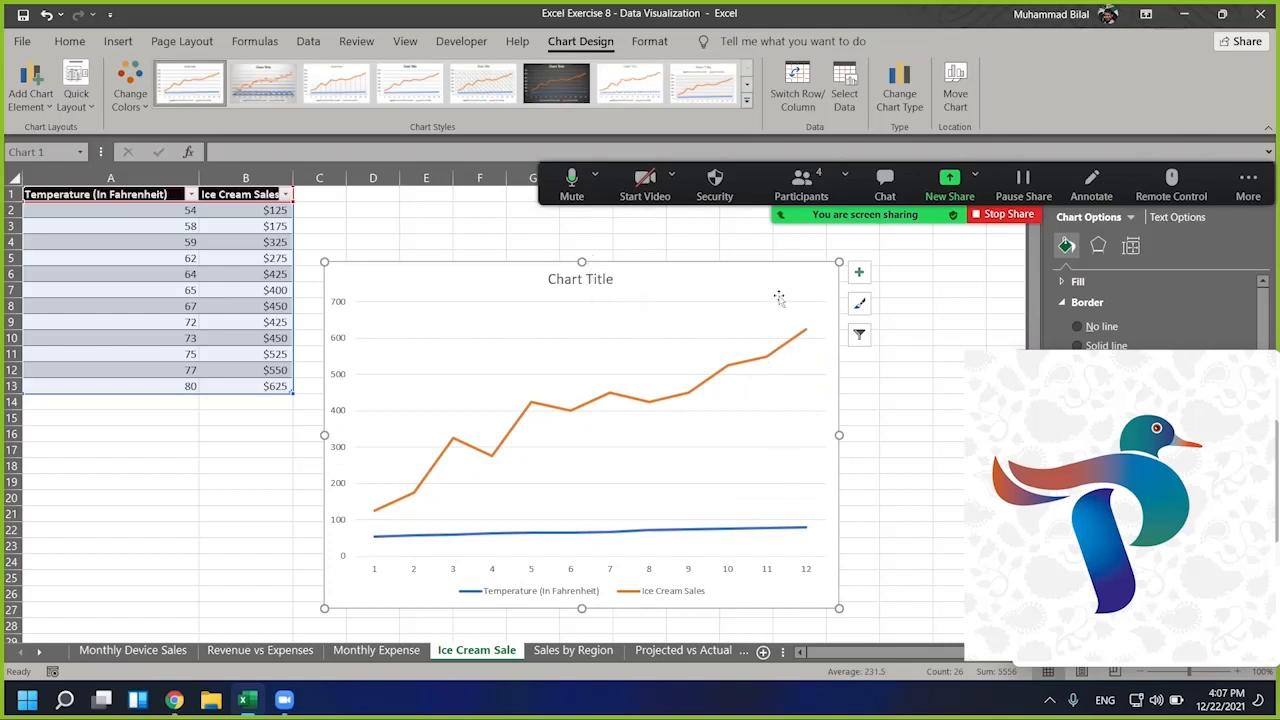
- Set the line chart's horizontal axis labels to the temperatures in A2:A13
click(845, 92)
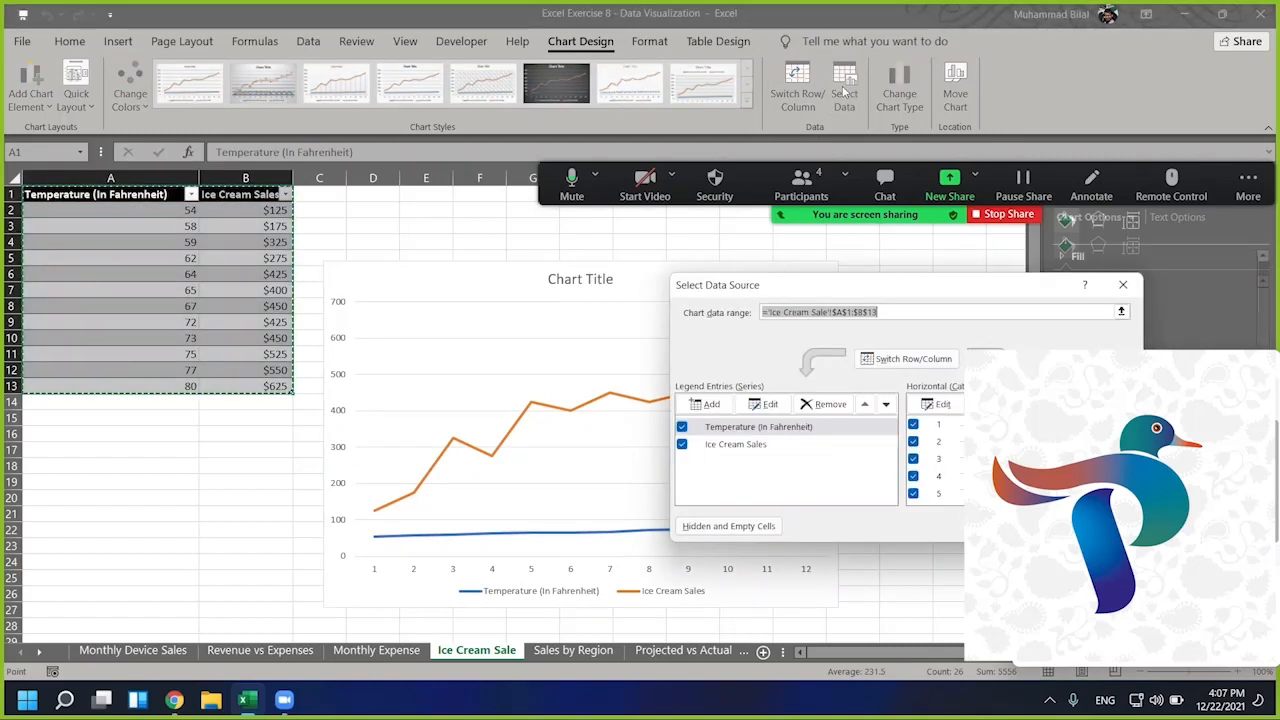
click(939, 425)
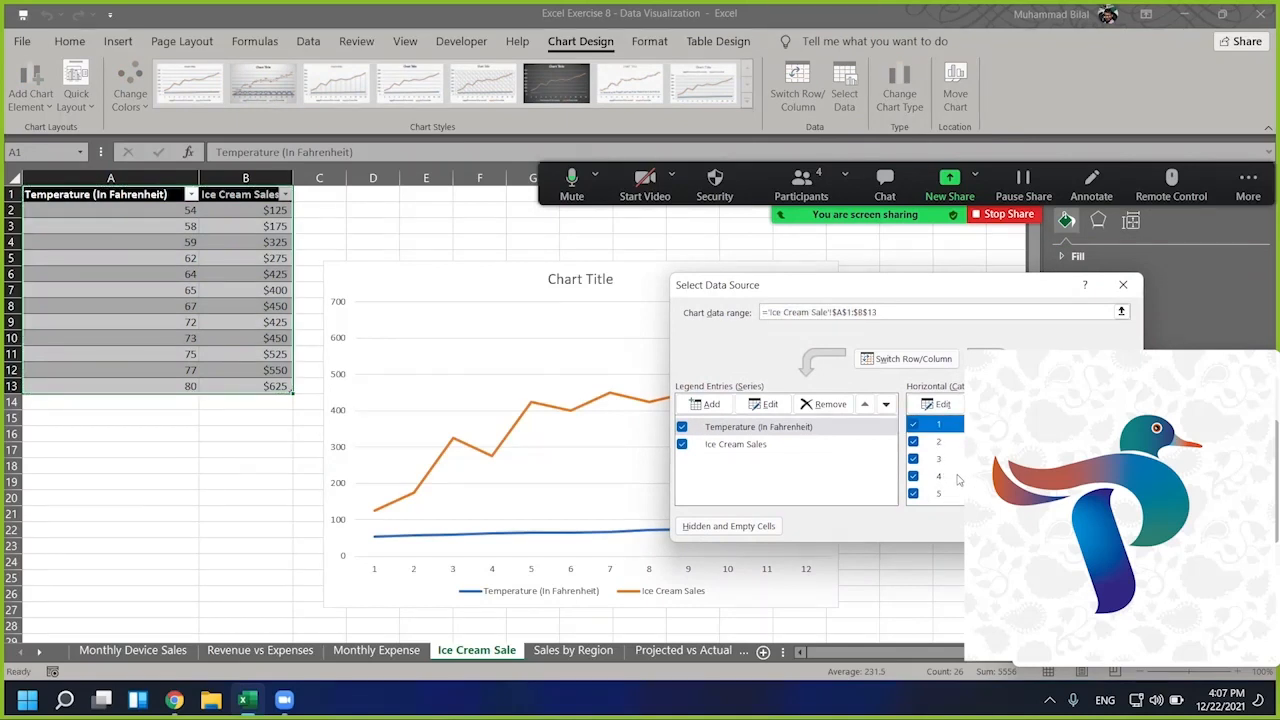
click(940, 404)
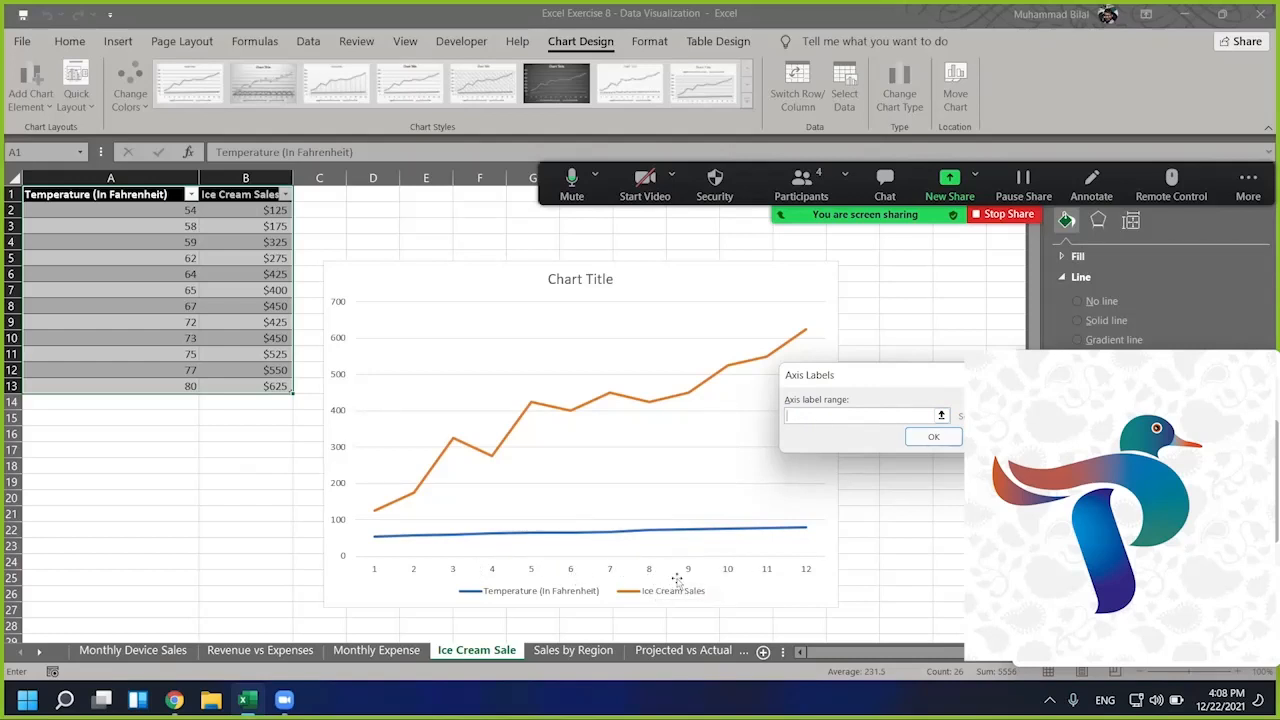
drag(155, 209, 177, 388)
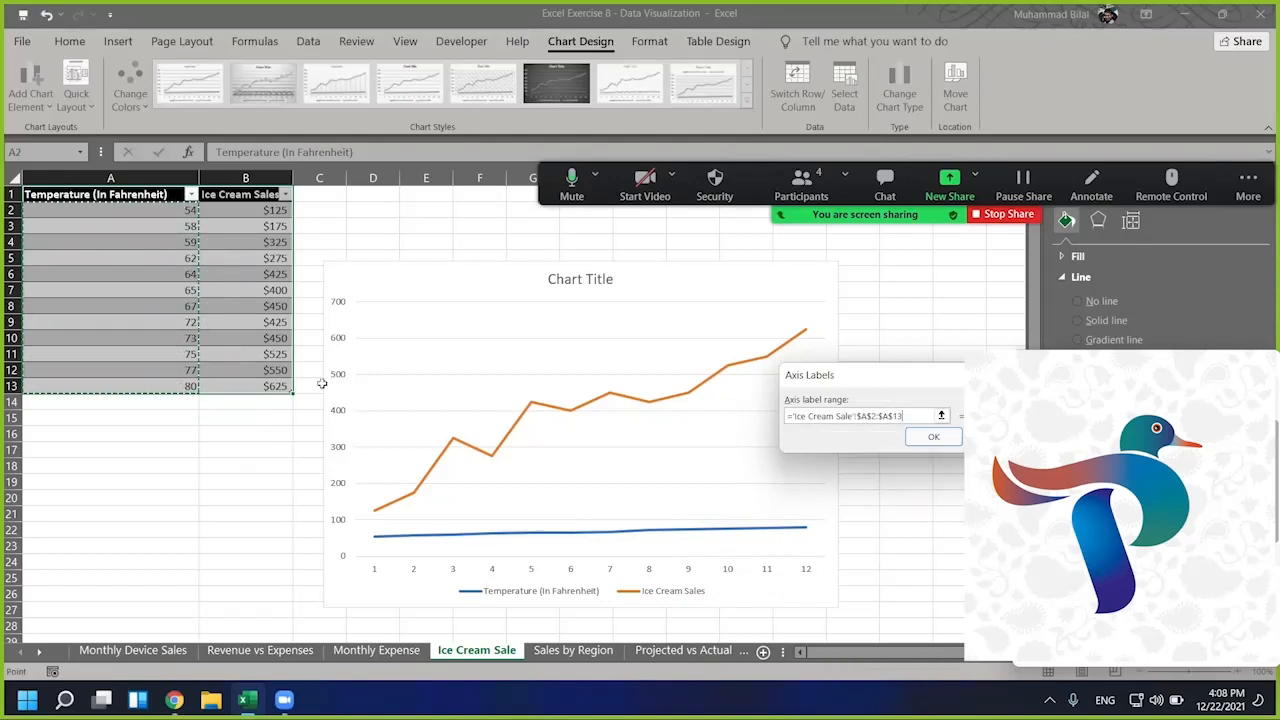
click(928, 438)
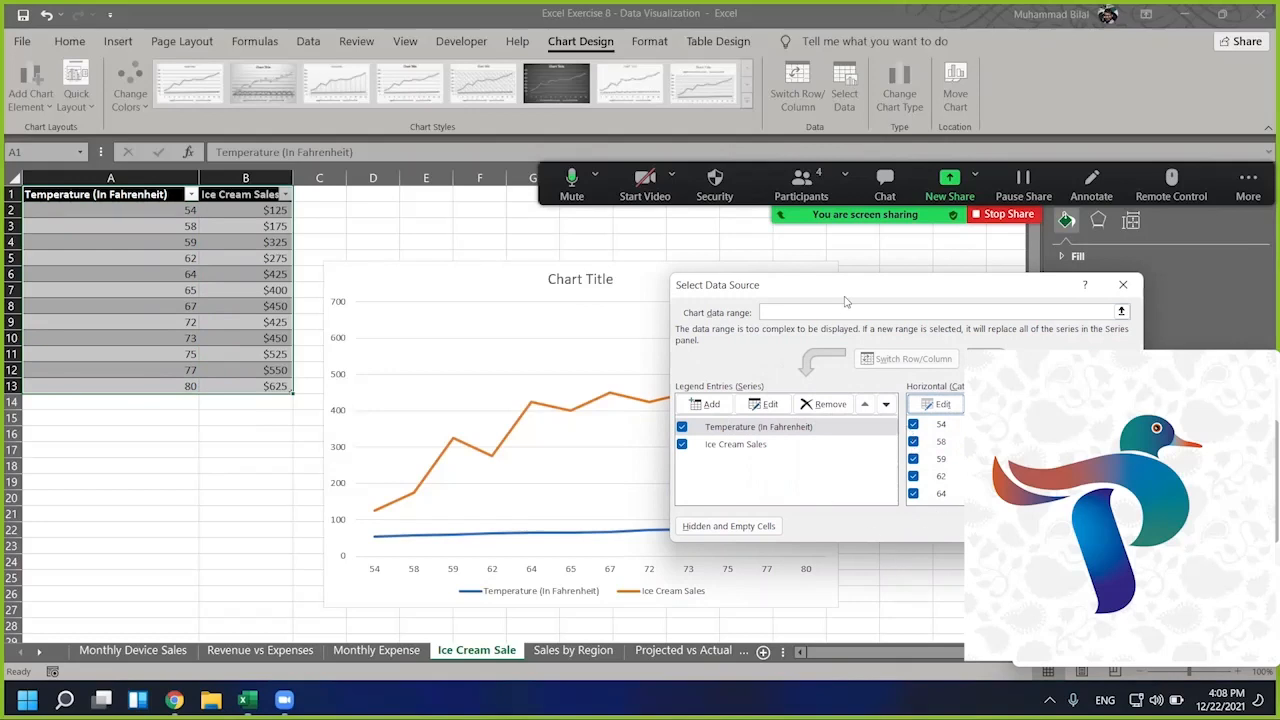
- Remove the Temperature (In Fahrenheit) series from the line chart's data source
drag(845, 300, 1005, 140)
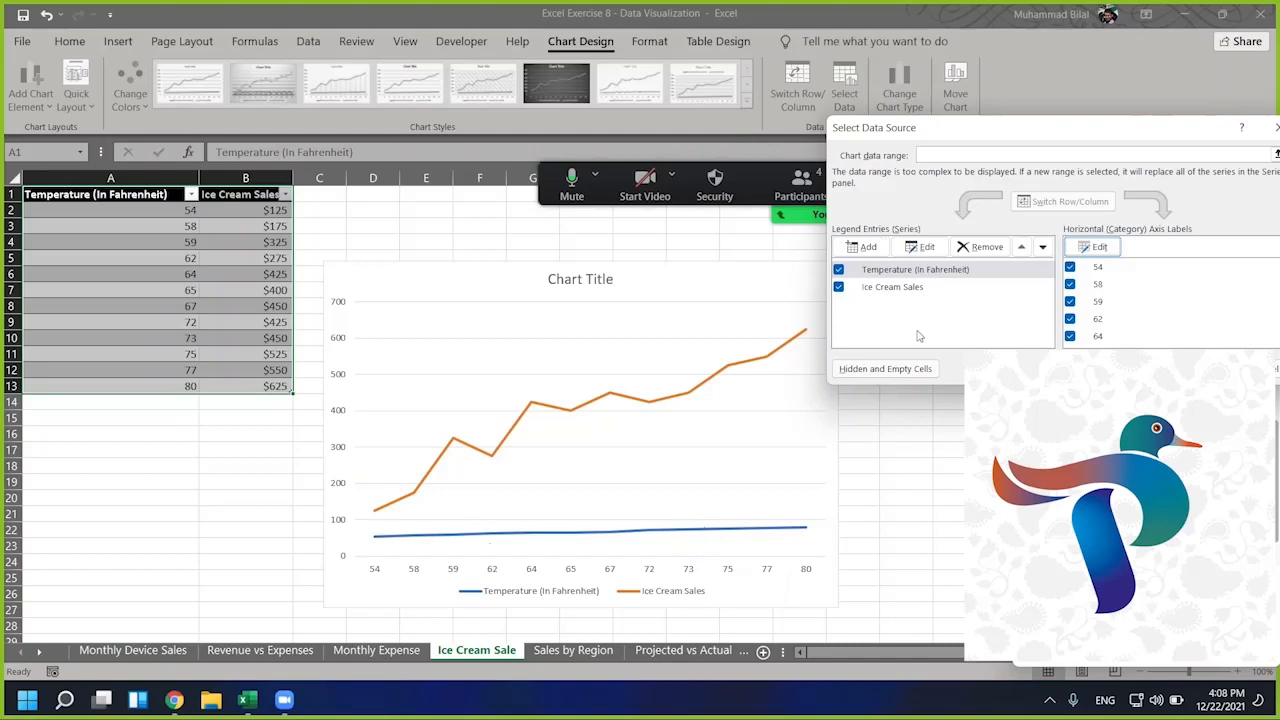
click(927, 273)
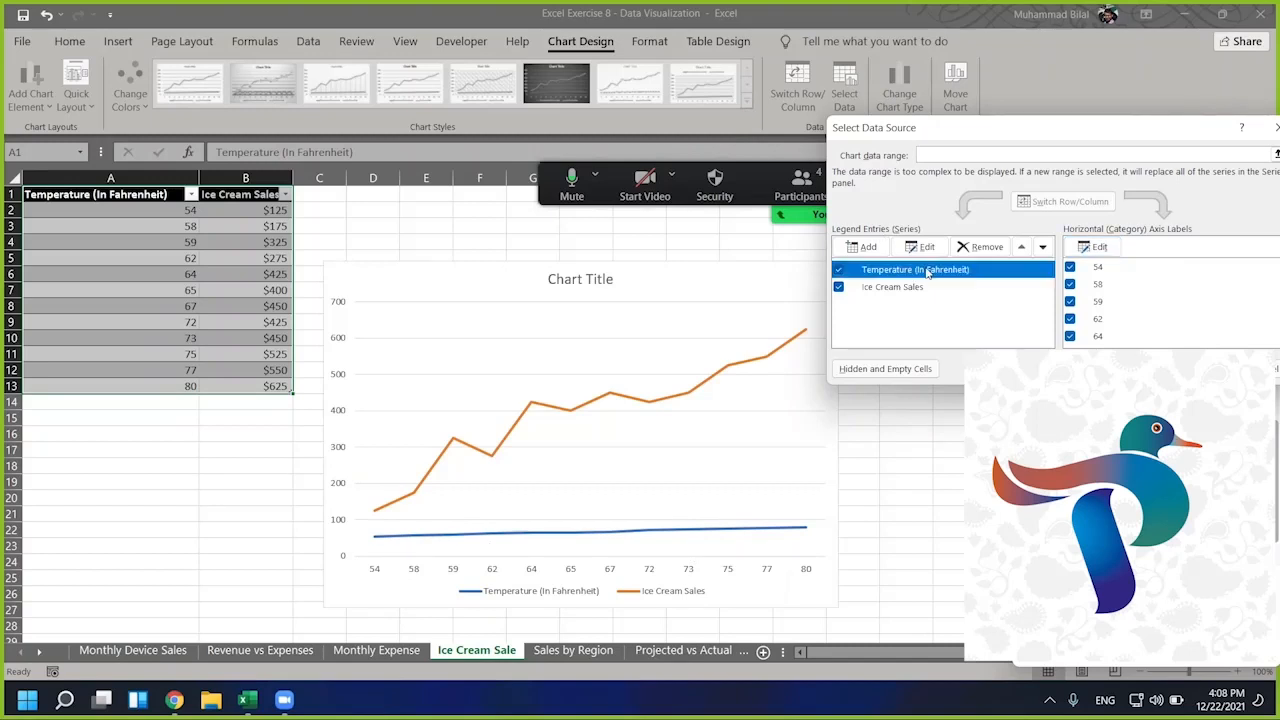
click(985, 248)
click(893, 271)
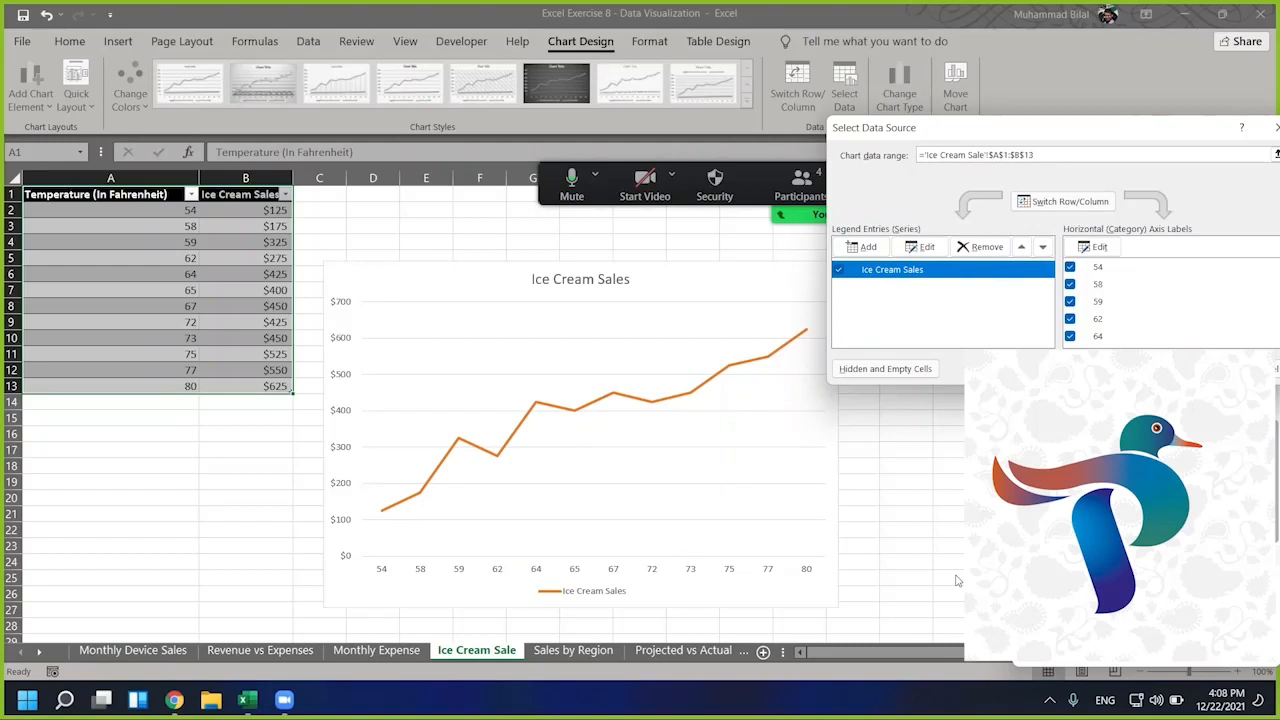
drag(1041, 127, 881, 82)
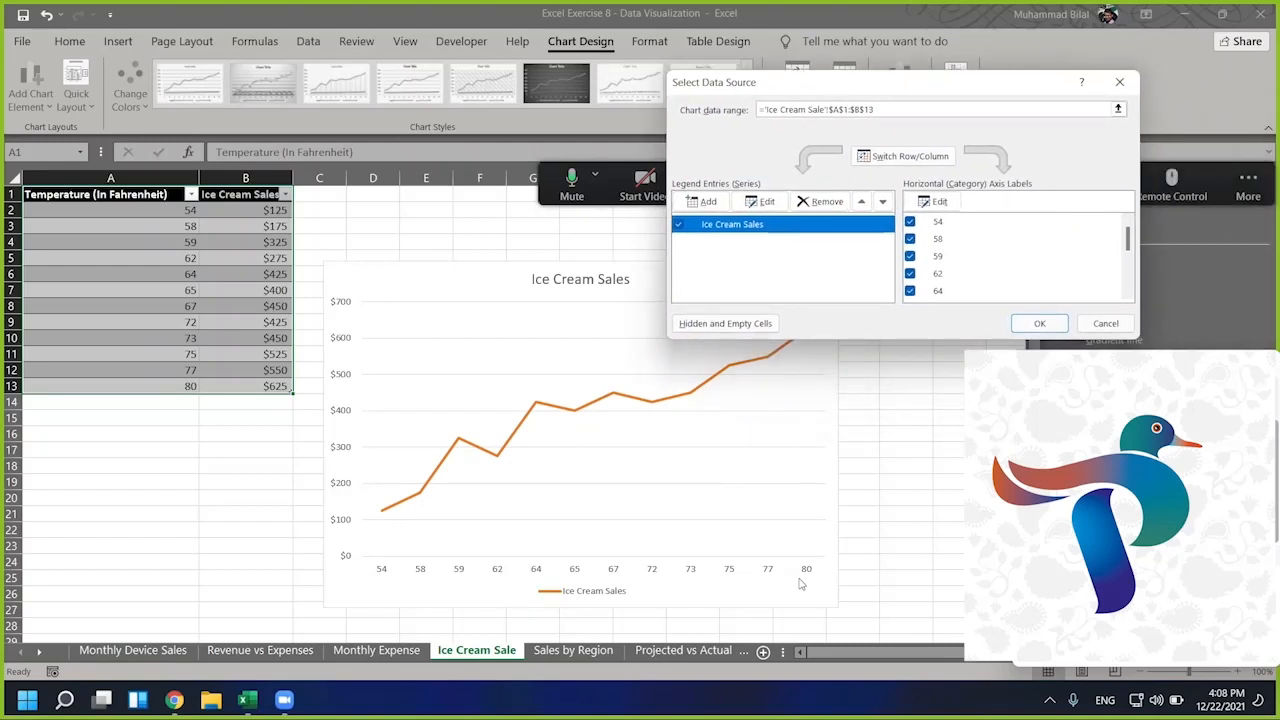
click(1040, 323)
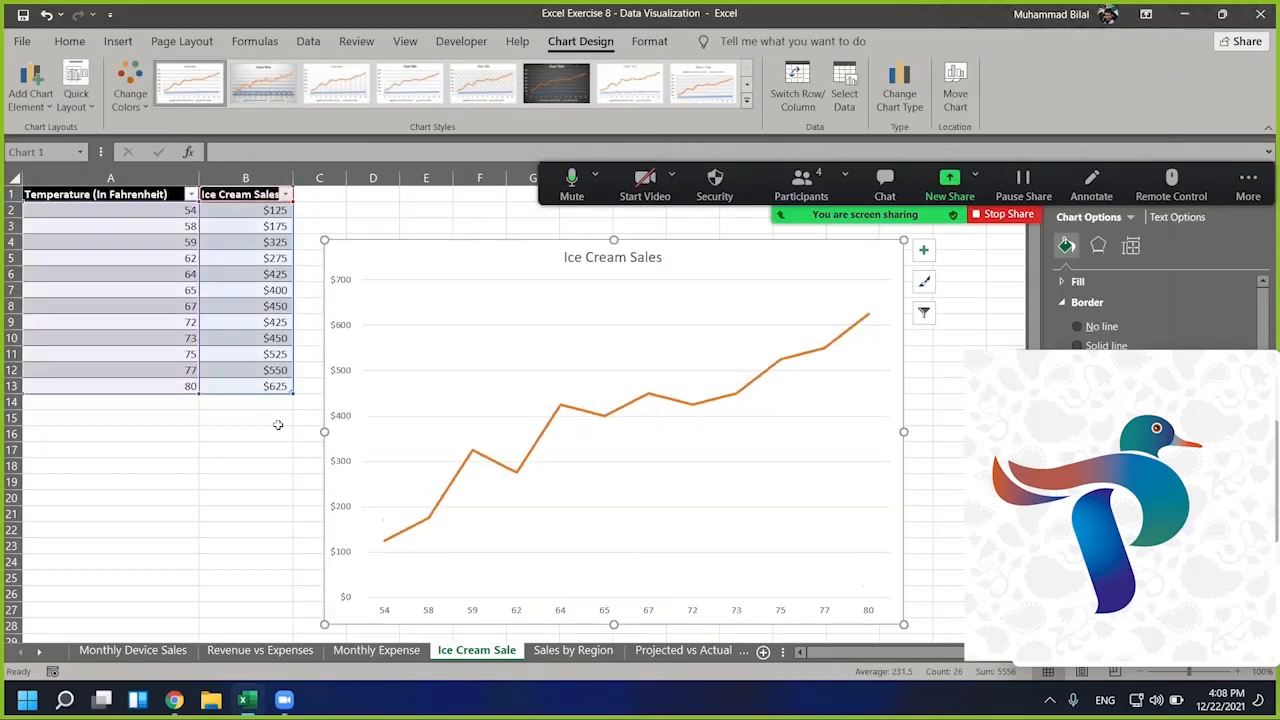
- Add primary horizontal and primary vertical axis titles to the Ice Cream Sales line chart
click(30, 88)
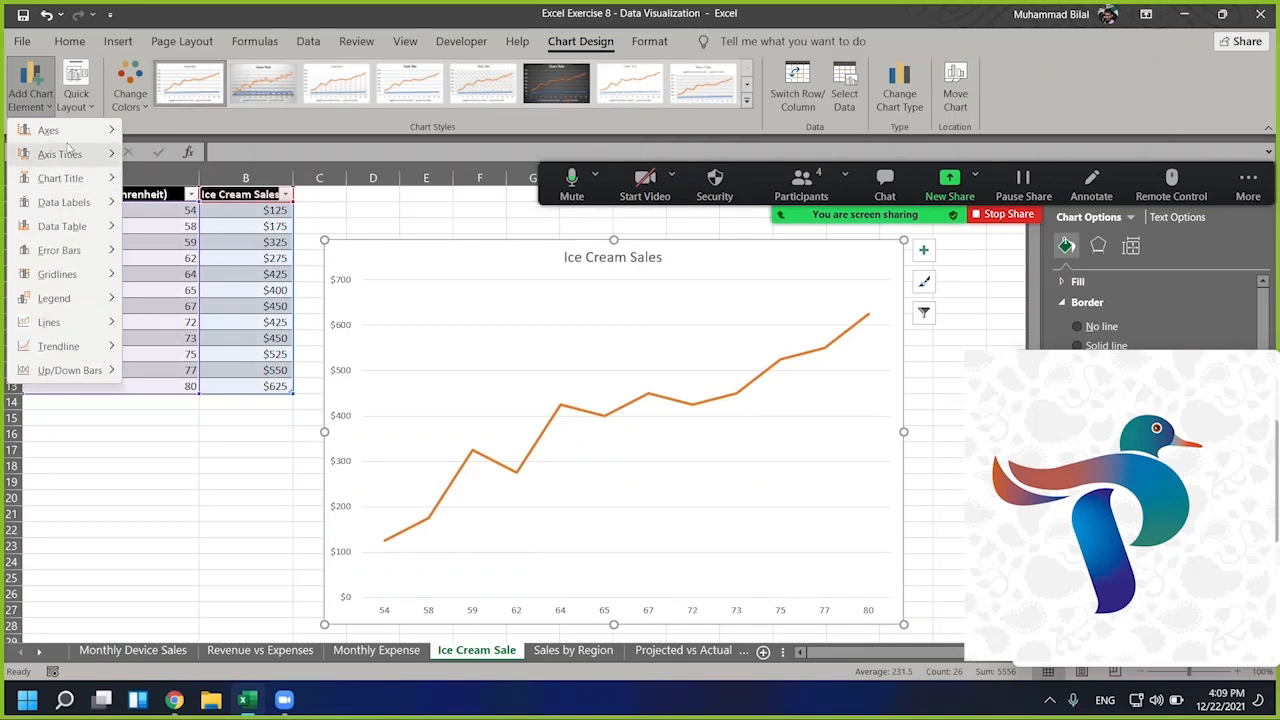
mouse_move(78, 158)
click(168, 170)
click(30, 90)
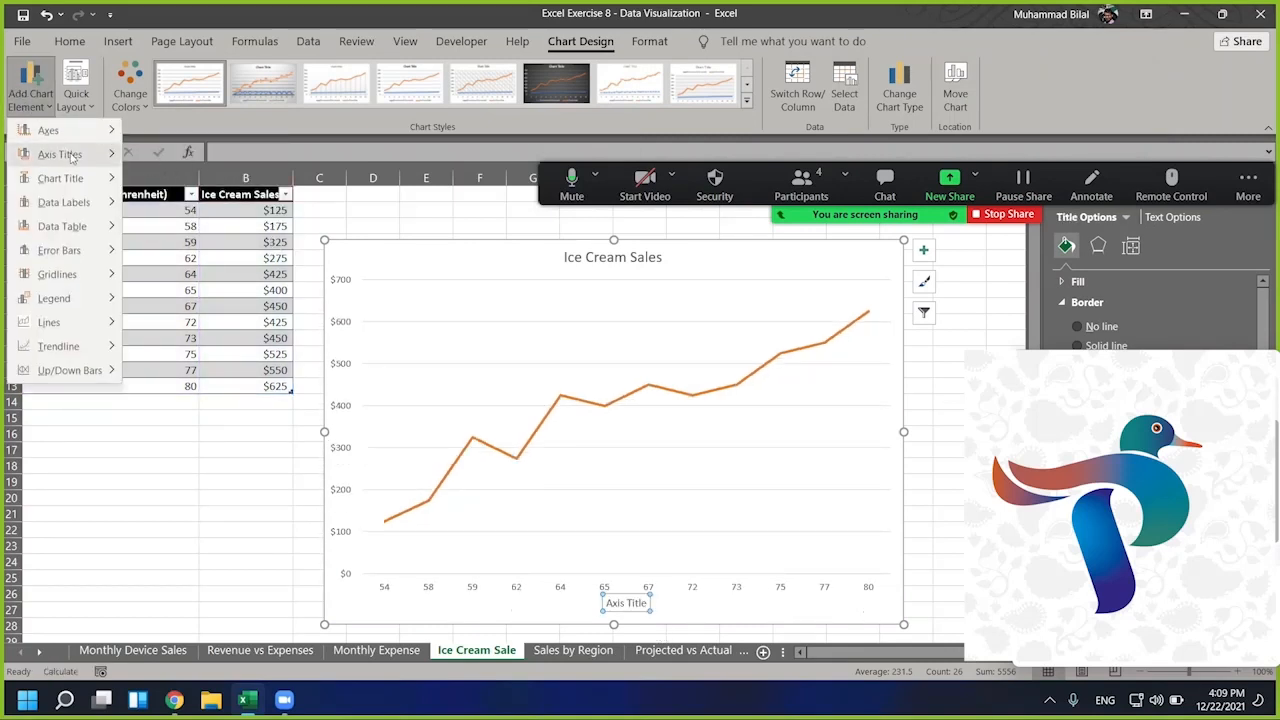
click(167, 205)
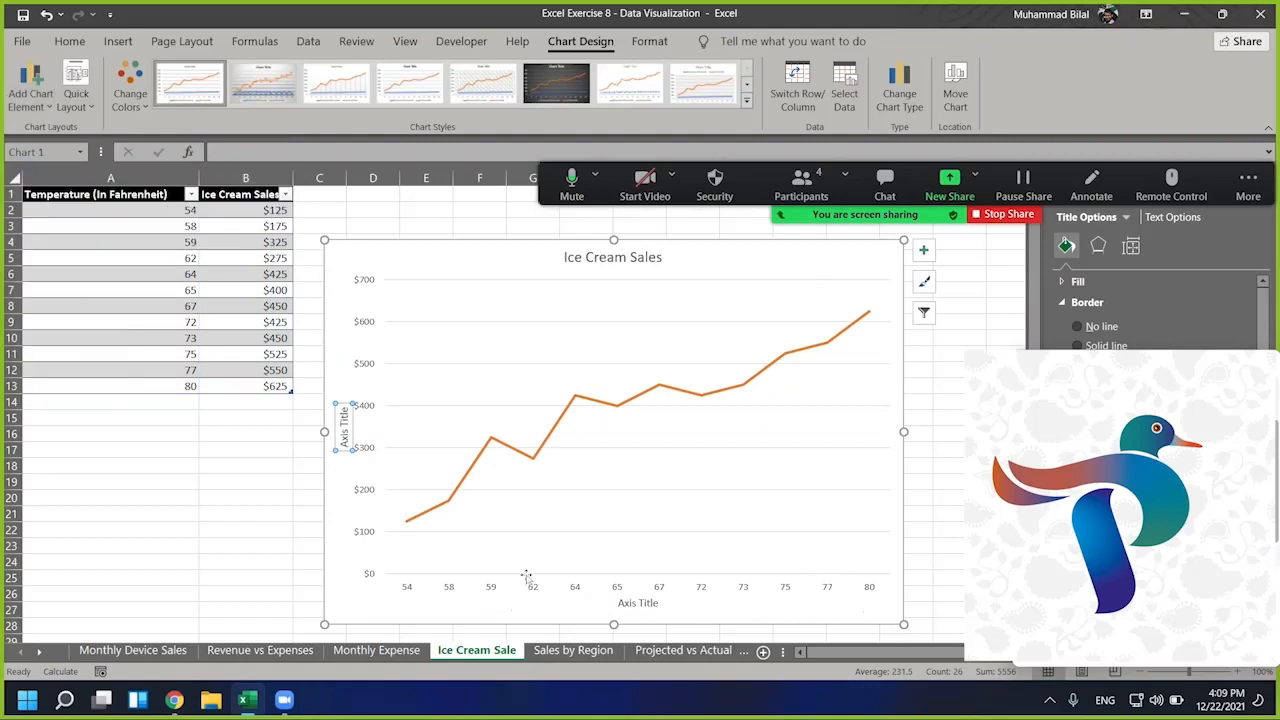
- Change the horizontal axis title to "Temperpature in Farenheits"
double_click(630, 604)
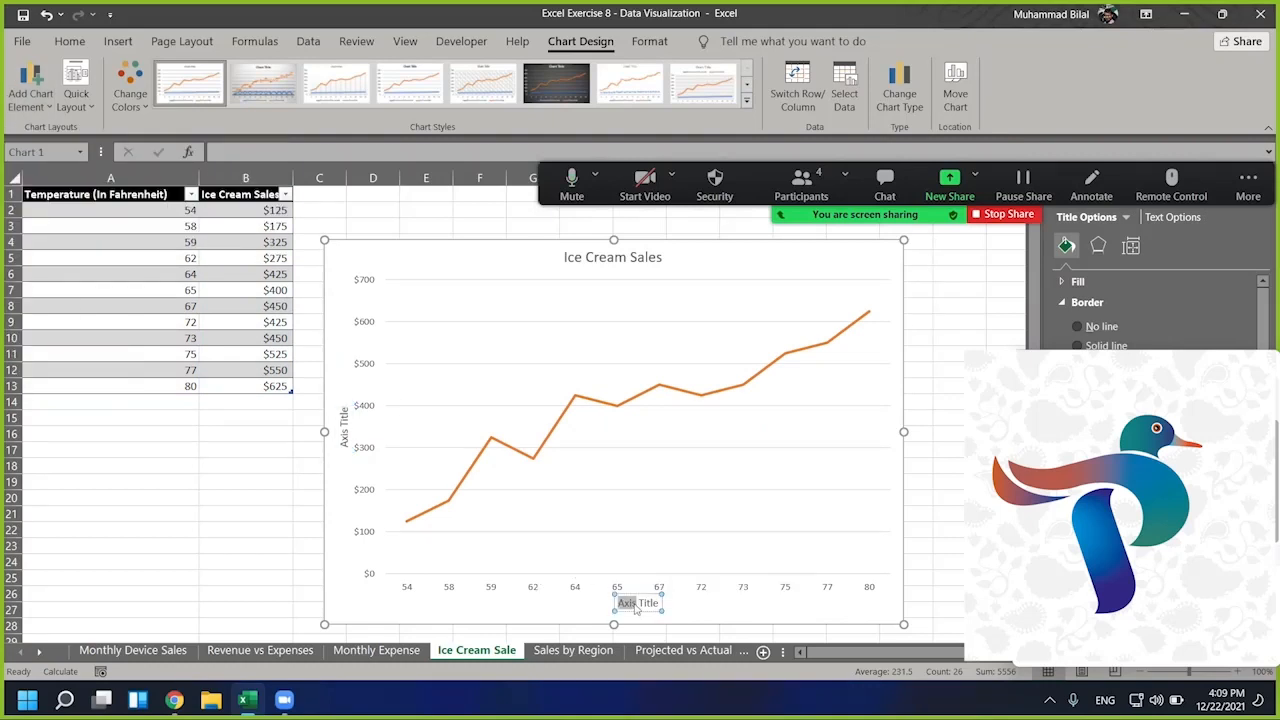
text(Te)
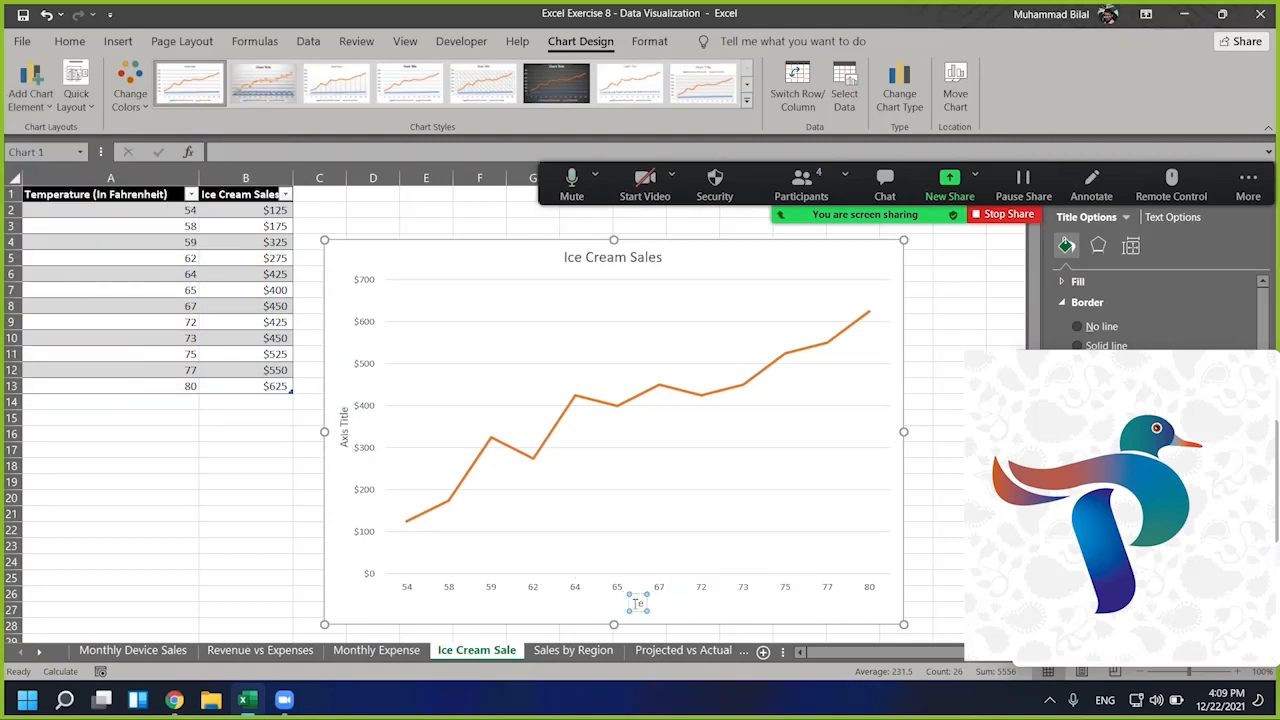
text(mperature in F)
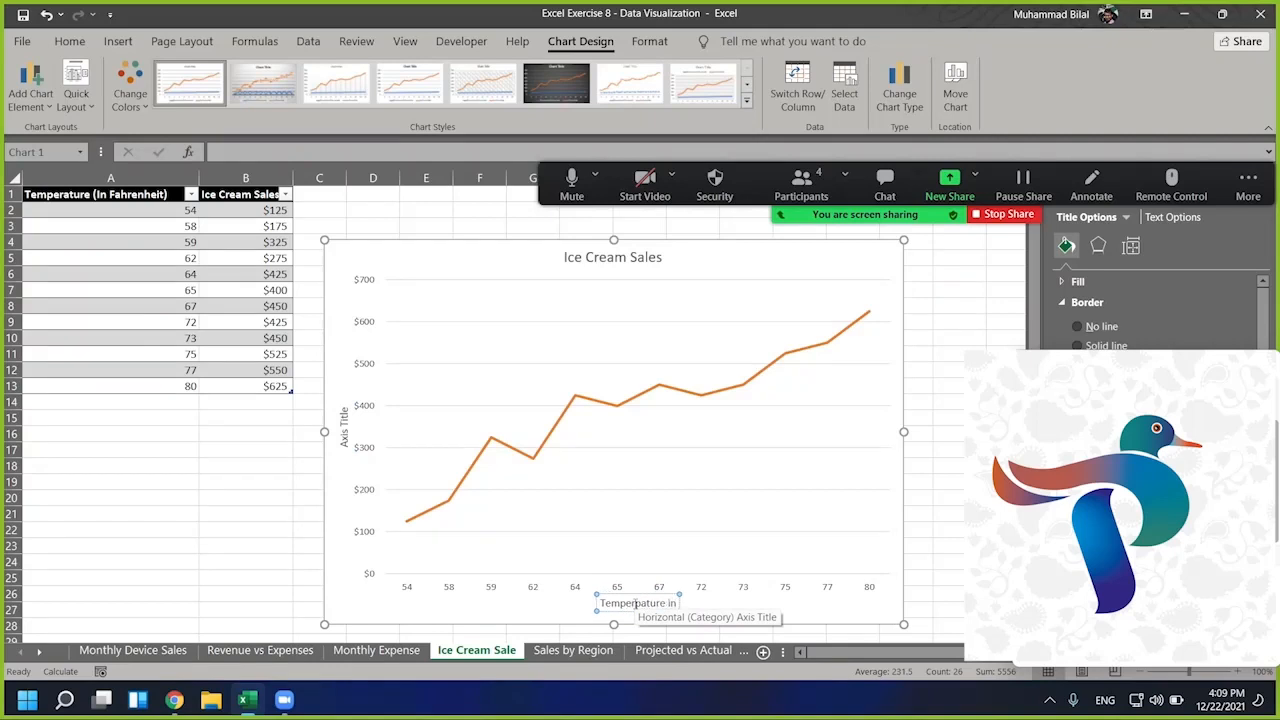
text(arenheits)
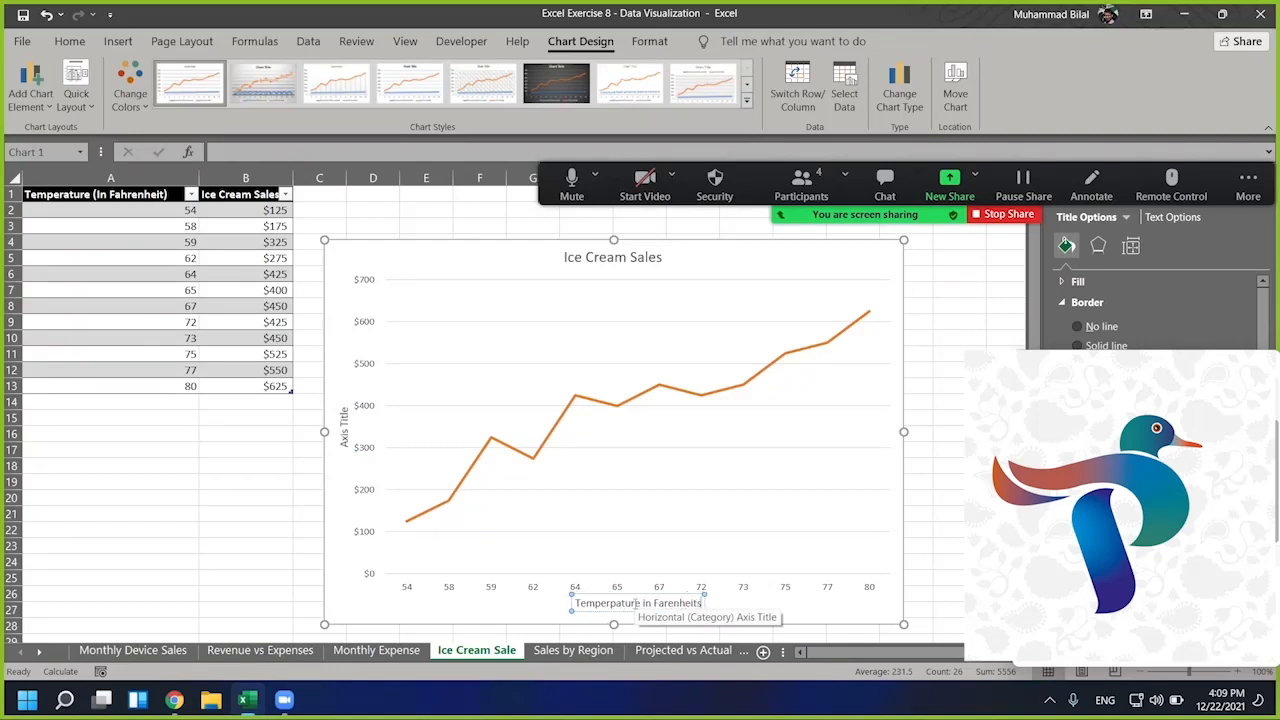
- Change the line chart's vertical axis title to "Ice Cream Sale in Dollars"
click(328, 402)
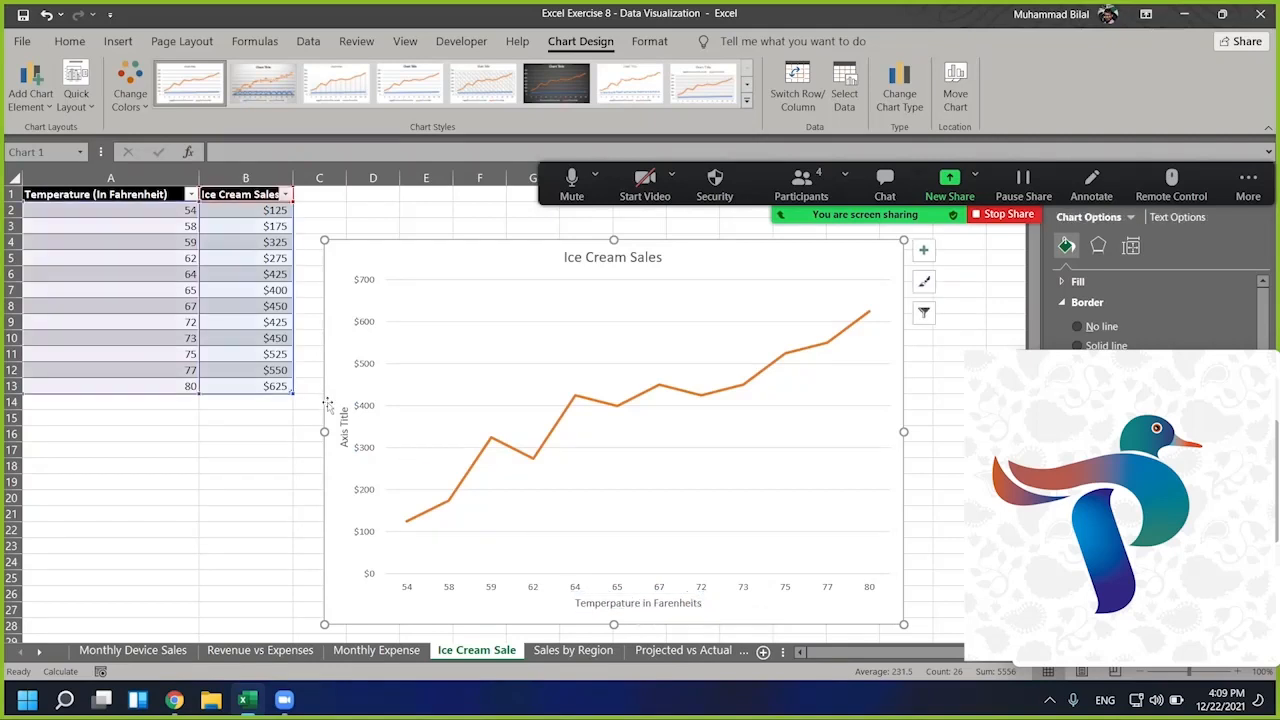
click(344, 424)
double_click(345, 418)
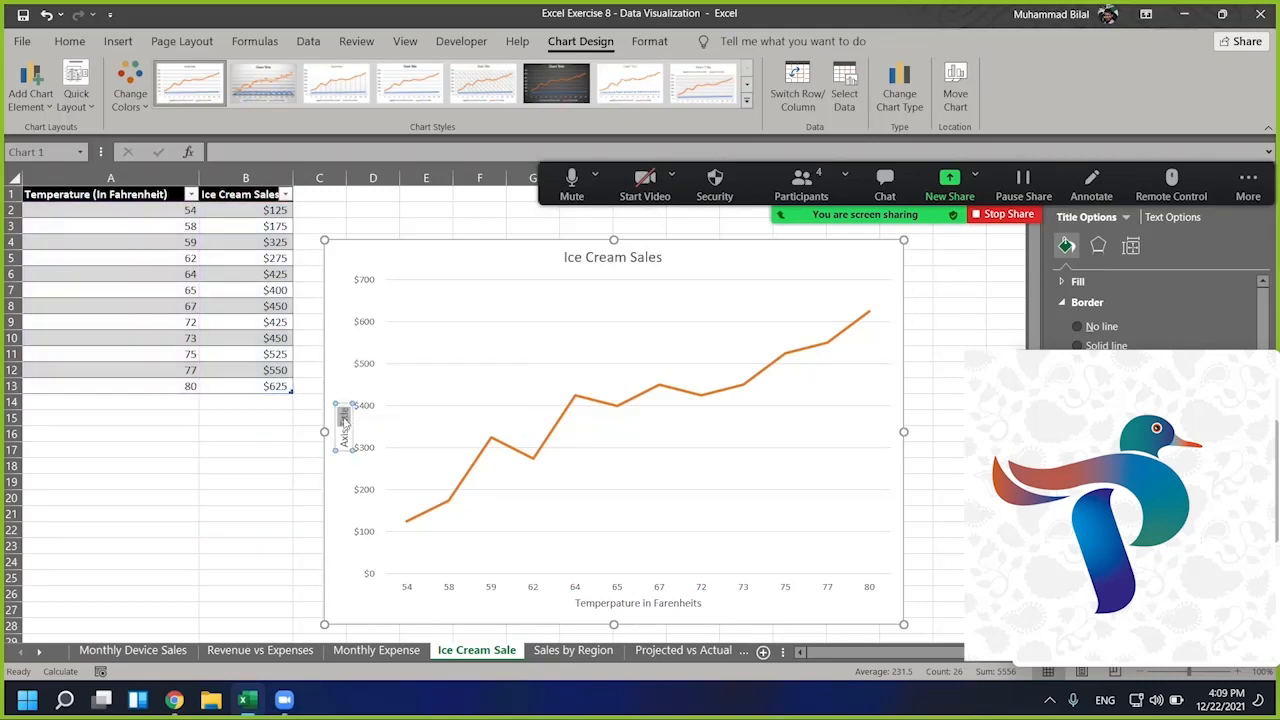
key(BackSpace)
key(BackSpace)
key(BackSpace)
key(BackSpace)
key(BackSpace)
key(BackSpace)
text(Ice Cree)
key(BackSpace)
text(am)
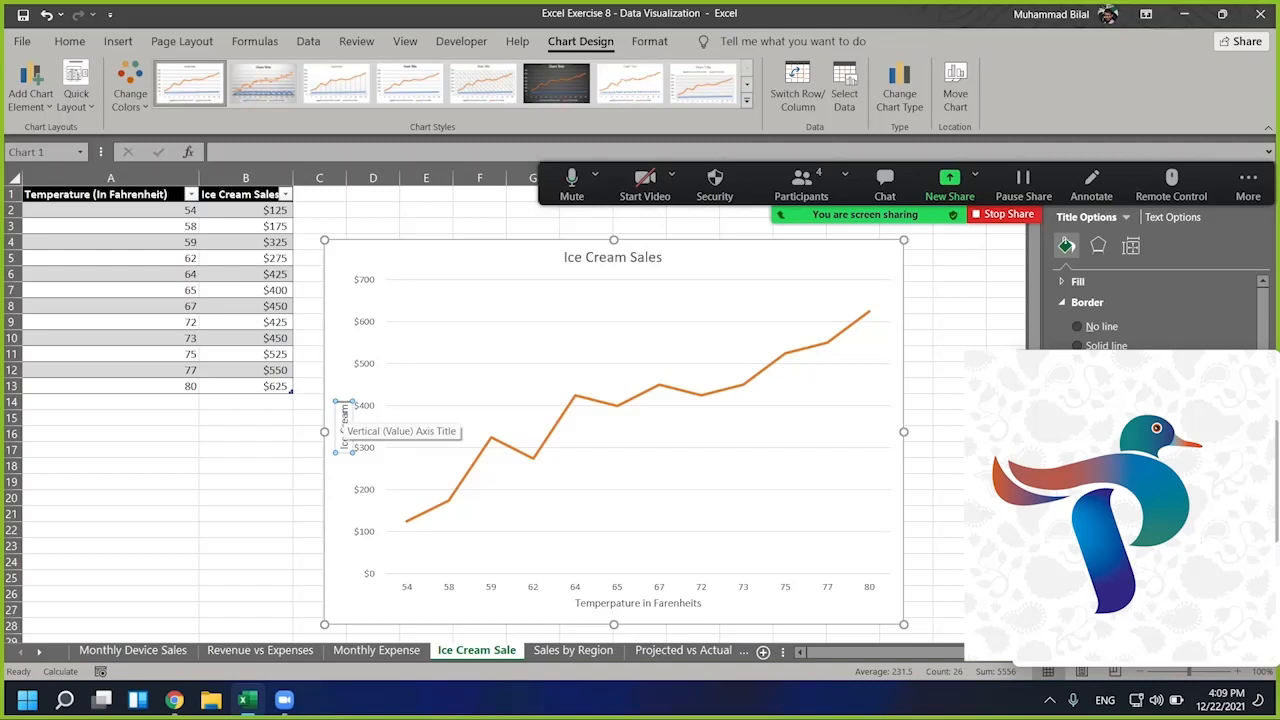
text( Sale in Dollars)
click(327, 560)
- Change the line chart's title to "Relations of icecream sales with temperature"
click(630, 262)
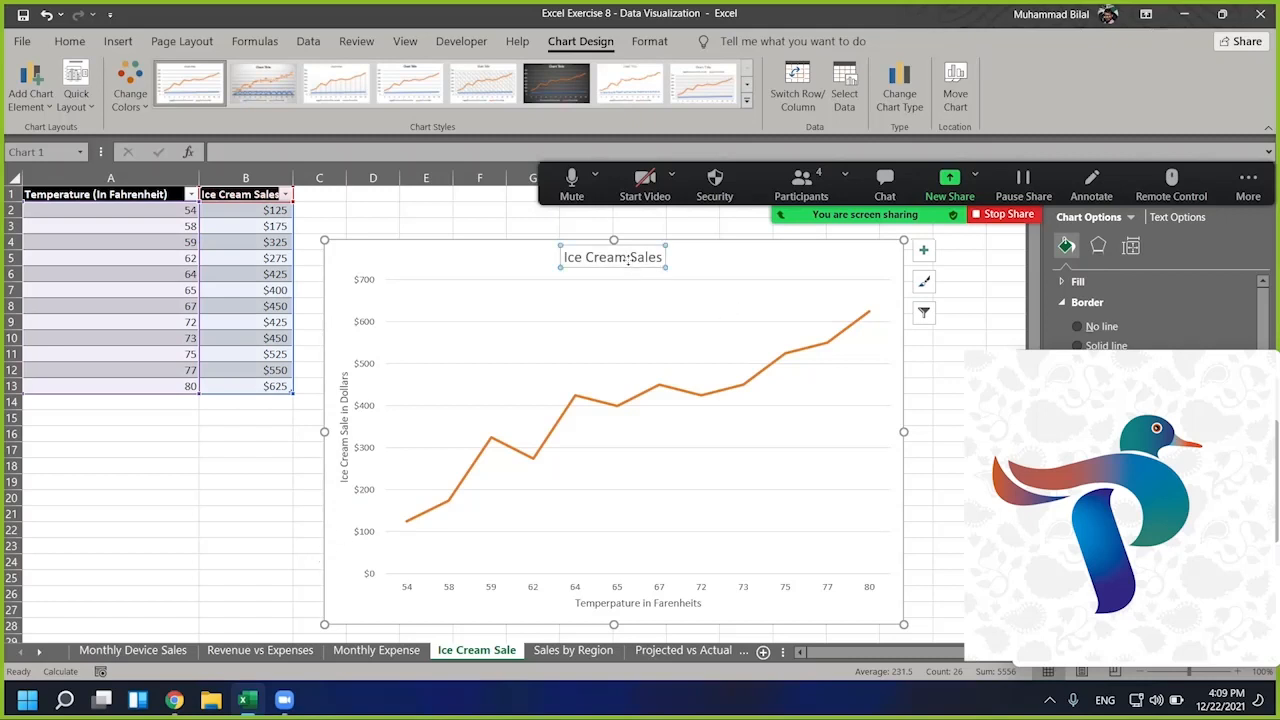
triple_click(625, 260)
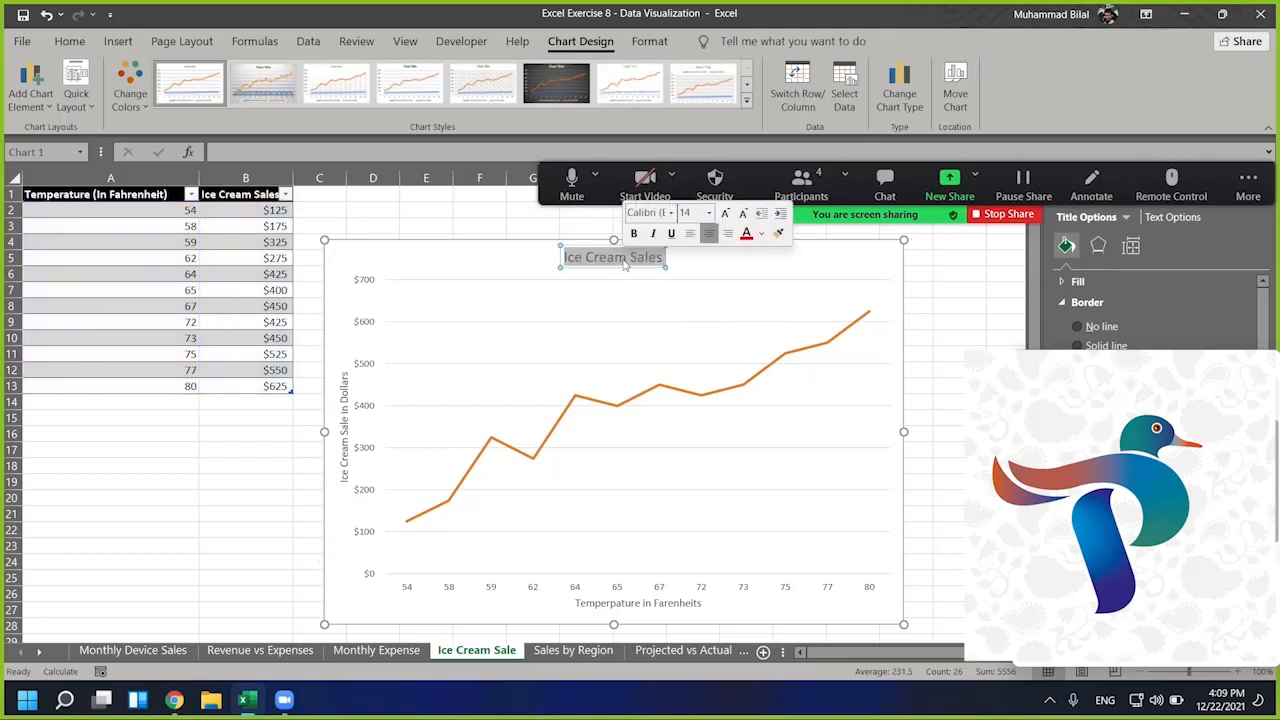
text(Relations of in)
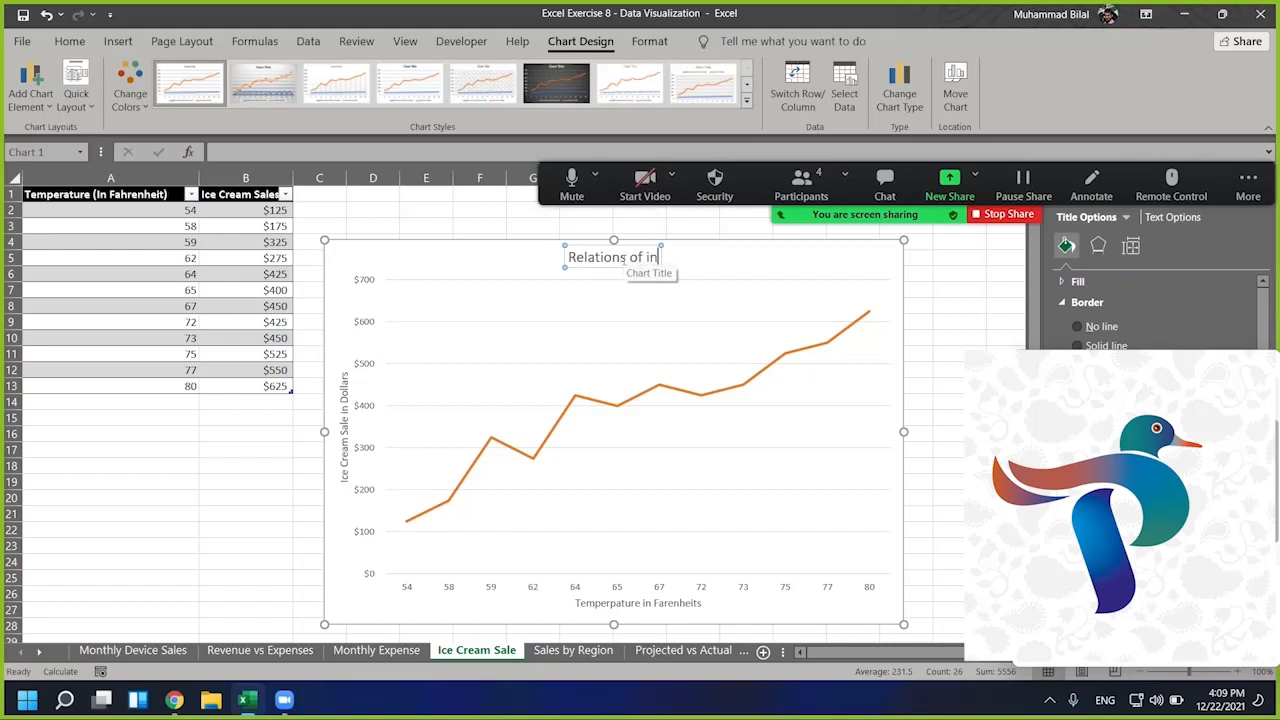
key(BackSpace)
text(ce)
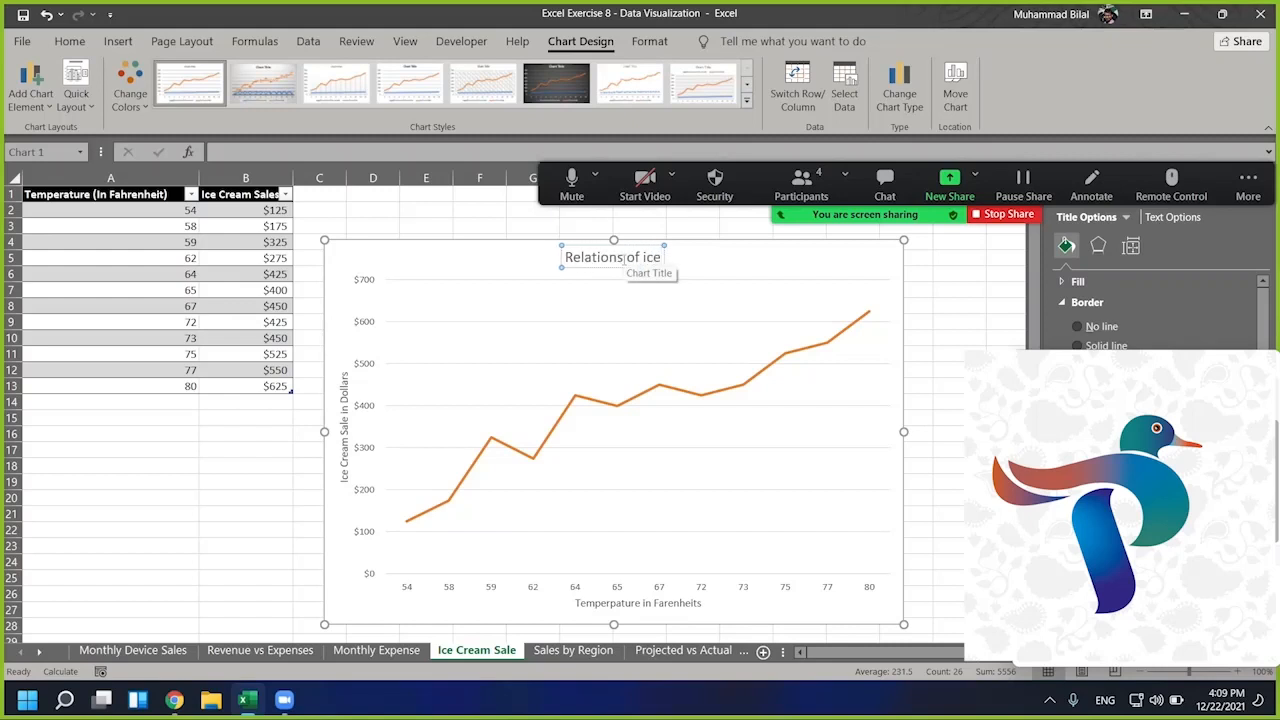
text(cream s)
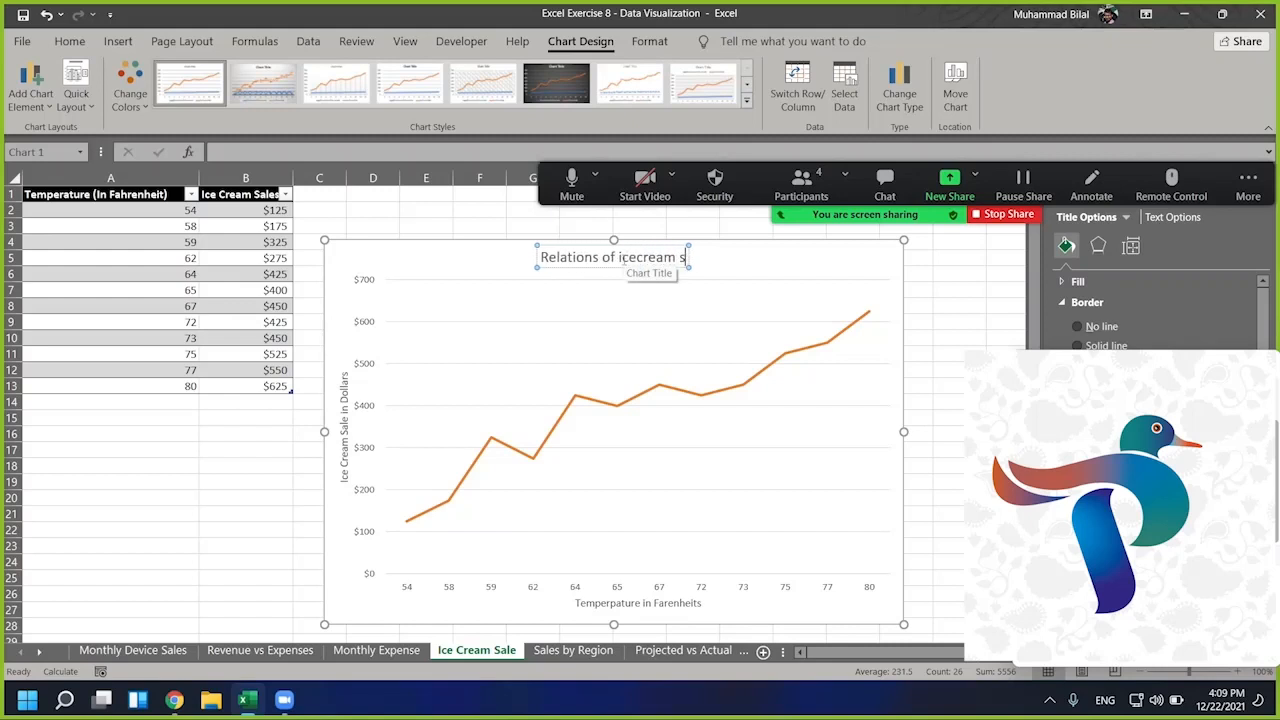
text(ales with tem)
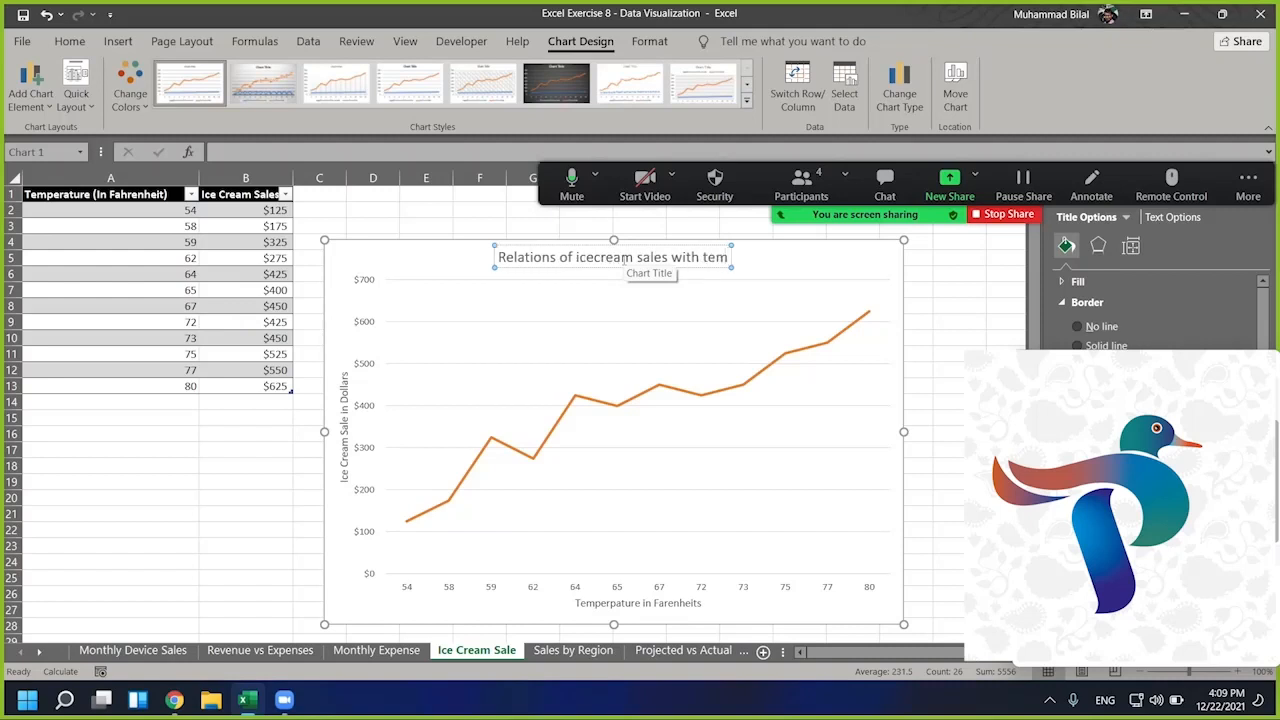
text(perature)
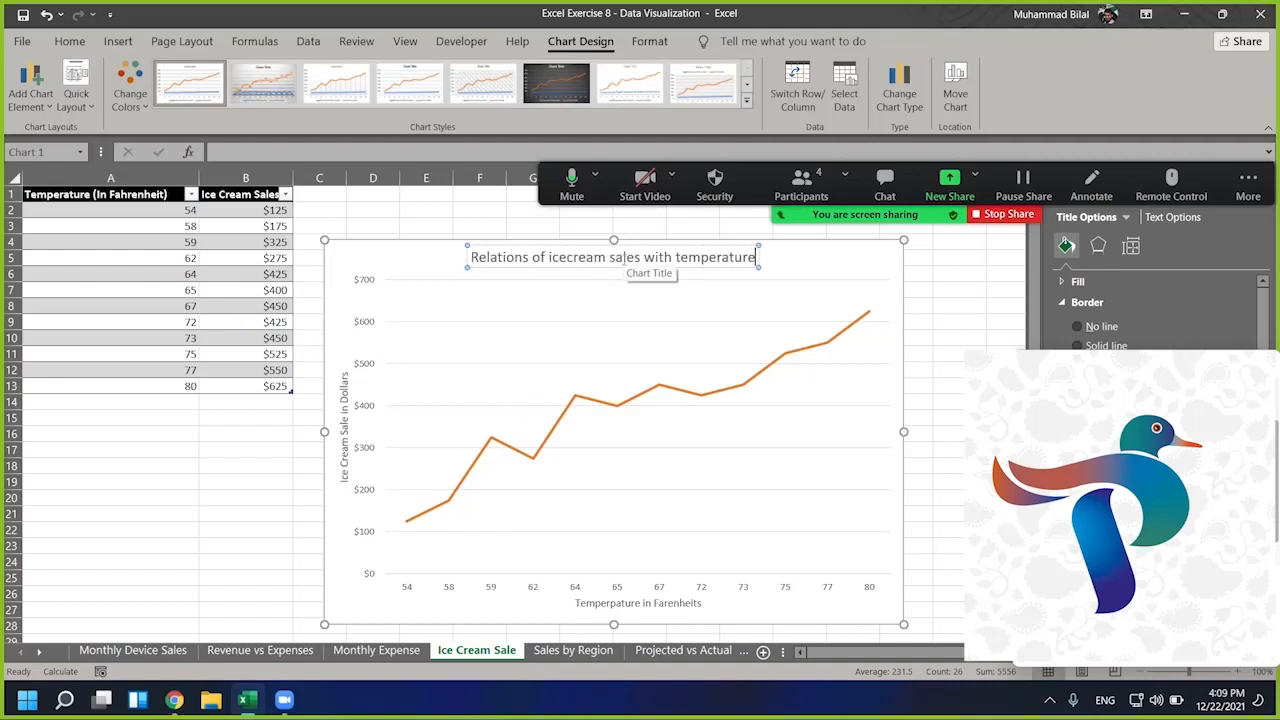
click(890, 261)
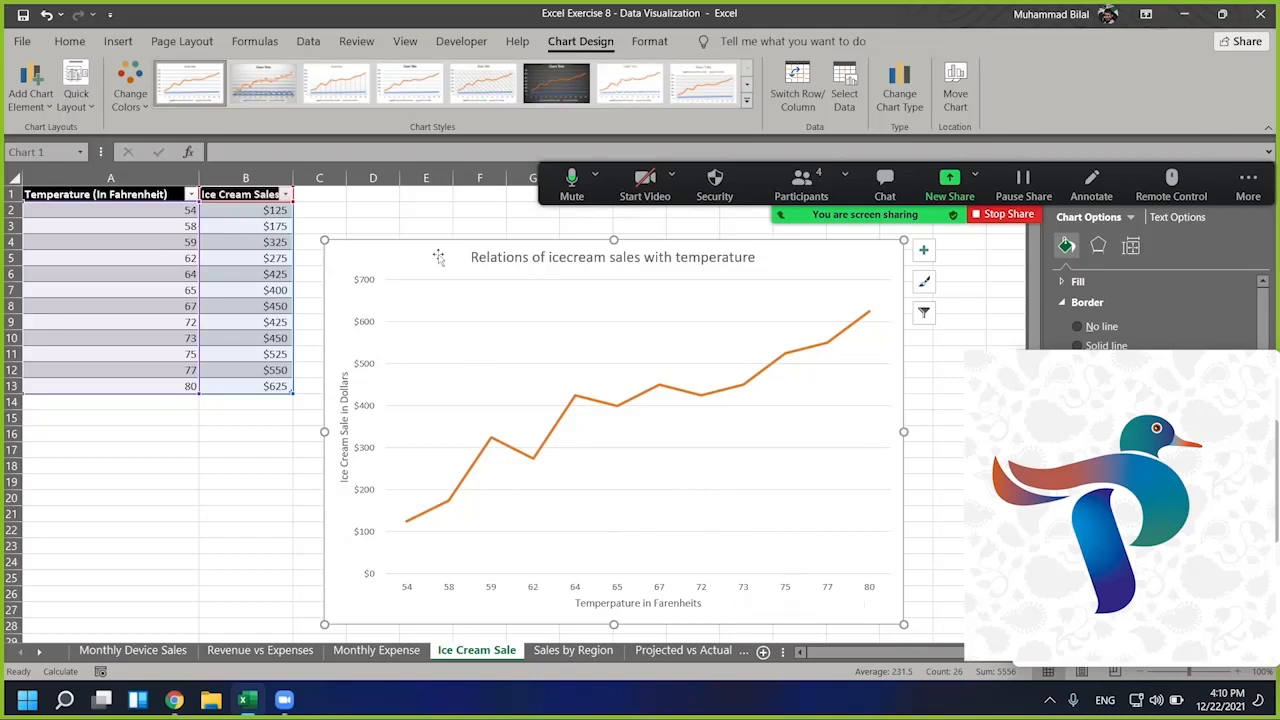
- Delete the titled ice cream sales line chart from the sheet
key(Delete)
click(478, 321)
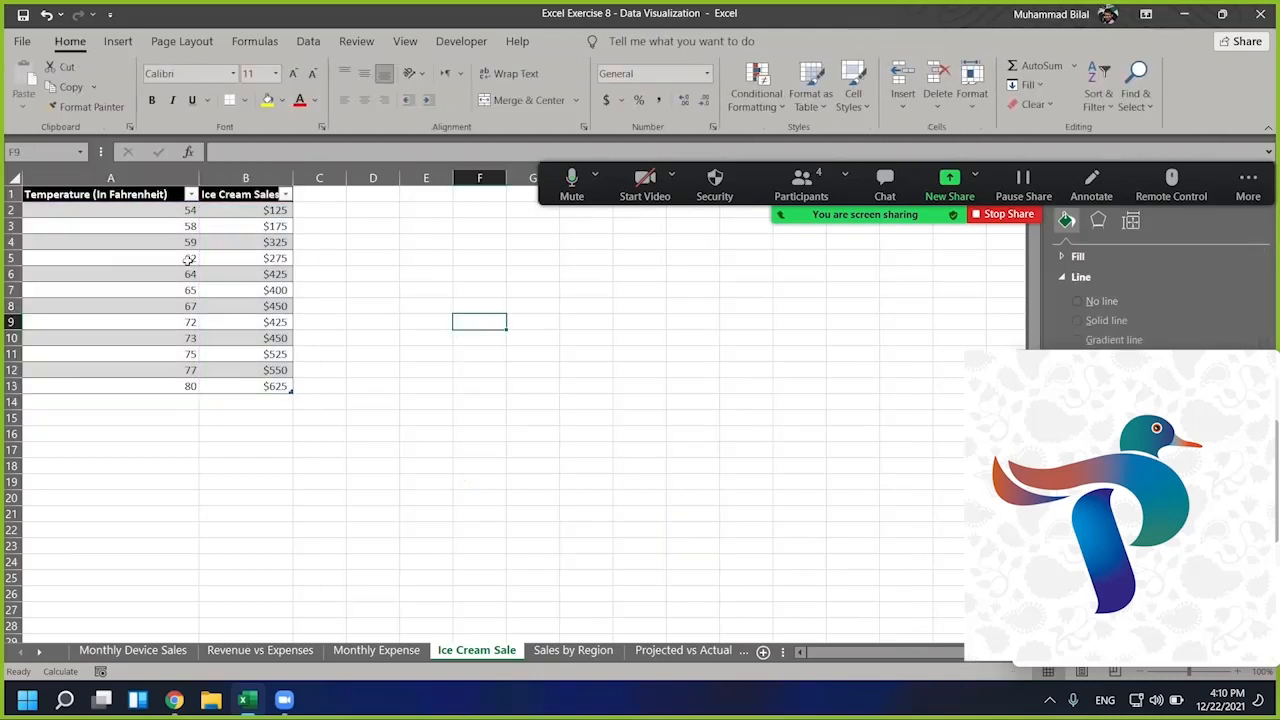
- Insert a 2-D line chart from the temperature and sales table in A1:B13
click(75, 195)
drag(75, 195, 262, 386)
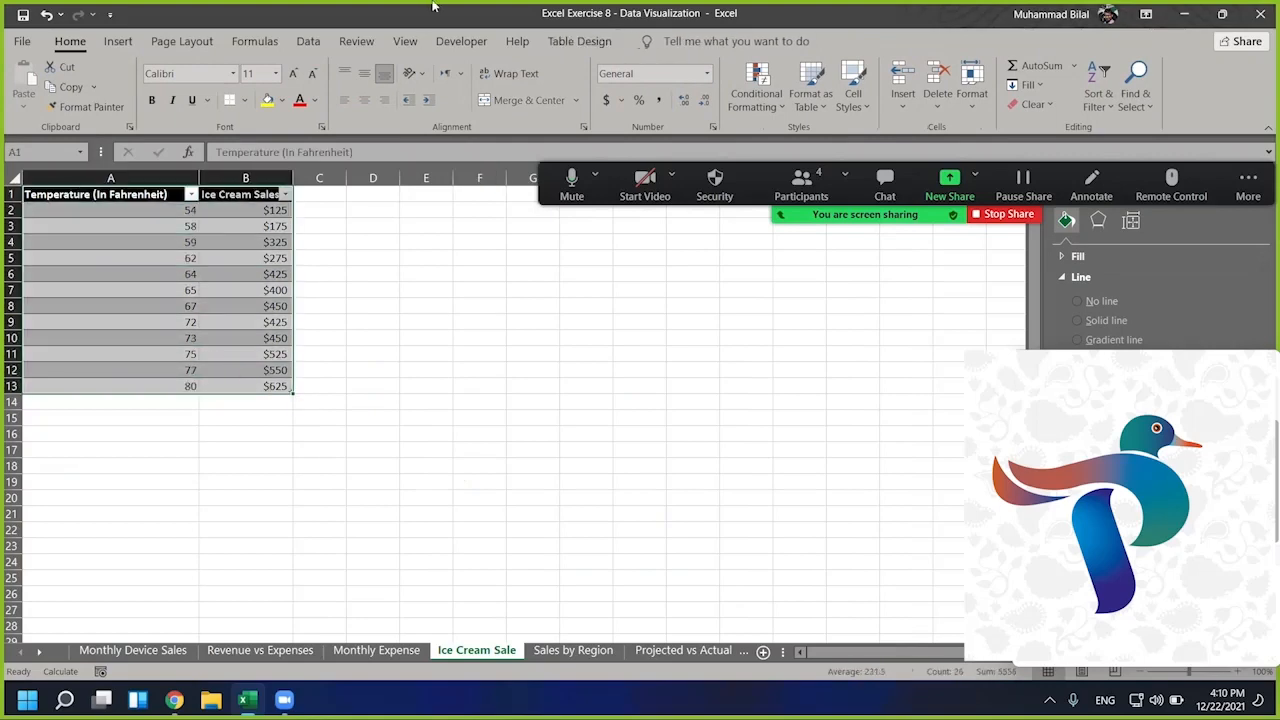
click(118, 41)
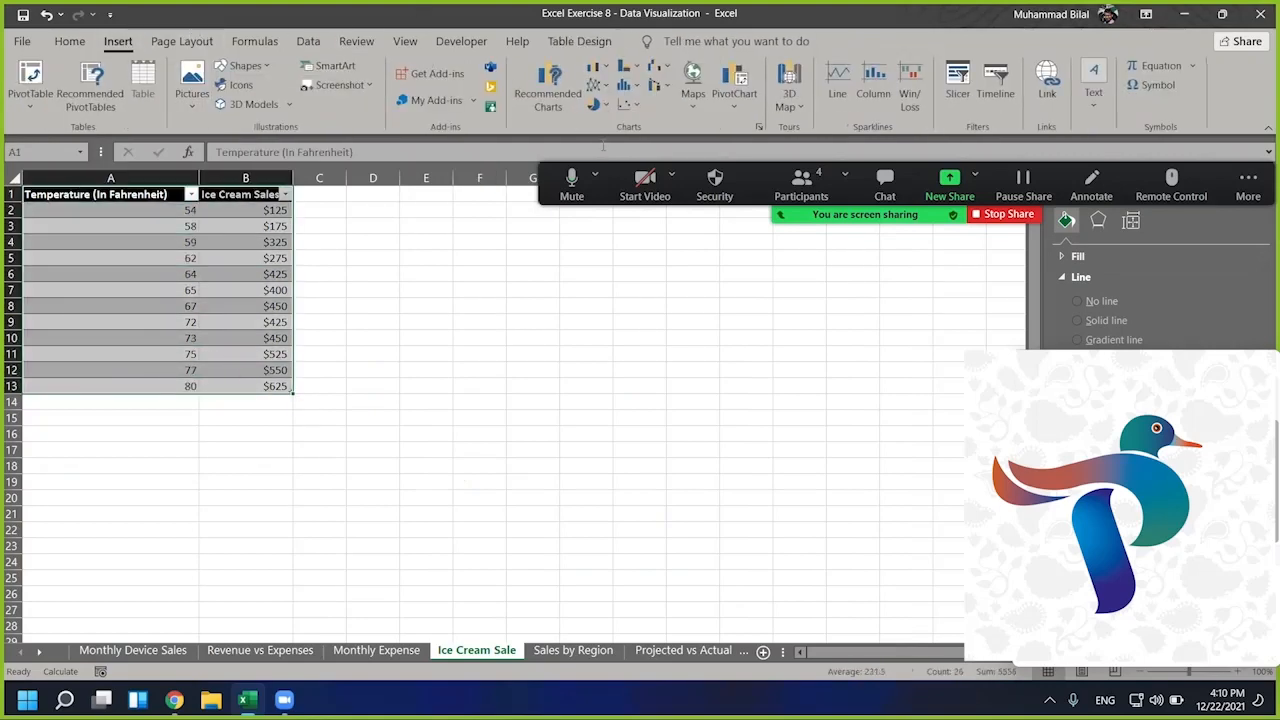
click(598, 84)
click(610, 145)
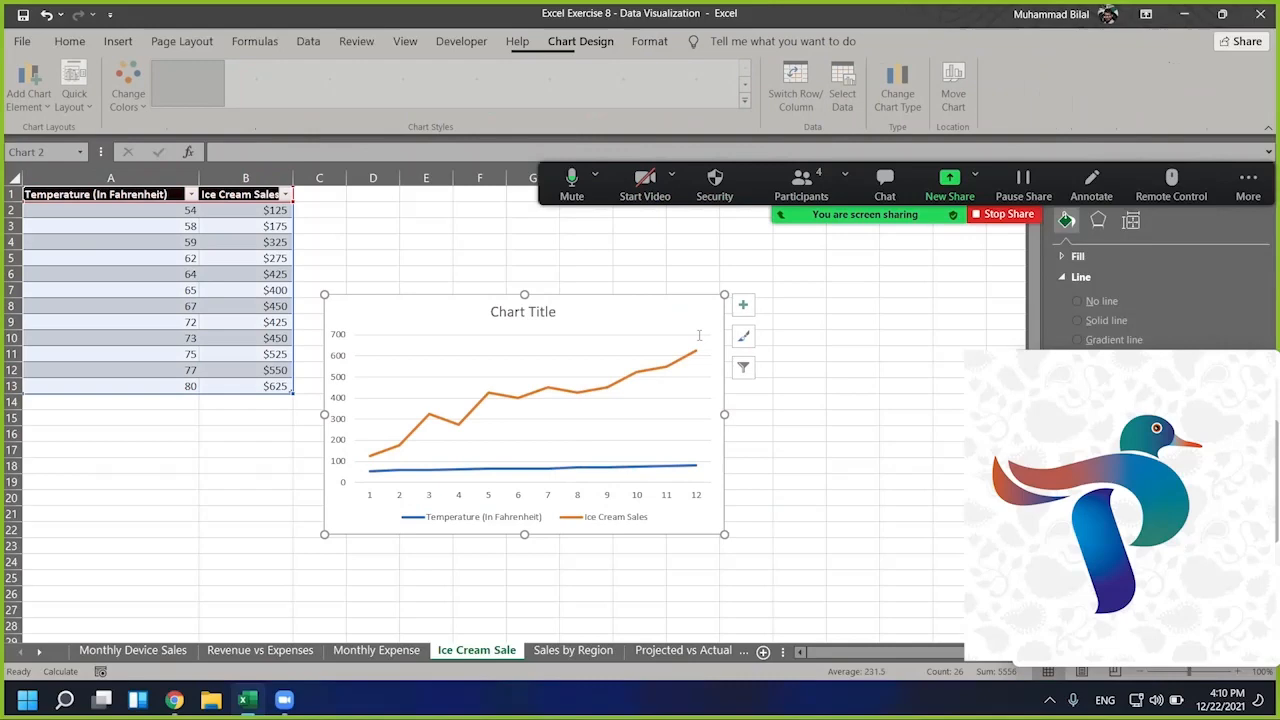
- Select the temperature series in the new two-series line chart, and delete the whole chart
click(621, 472)
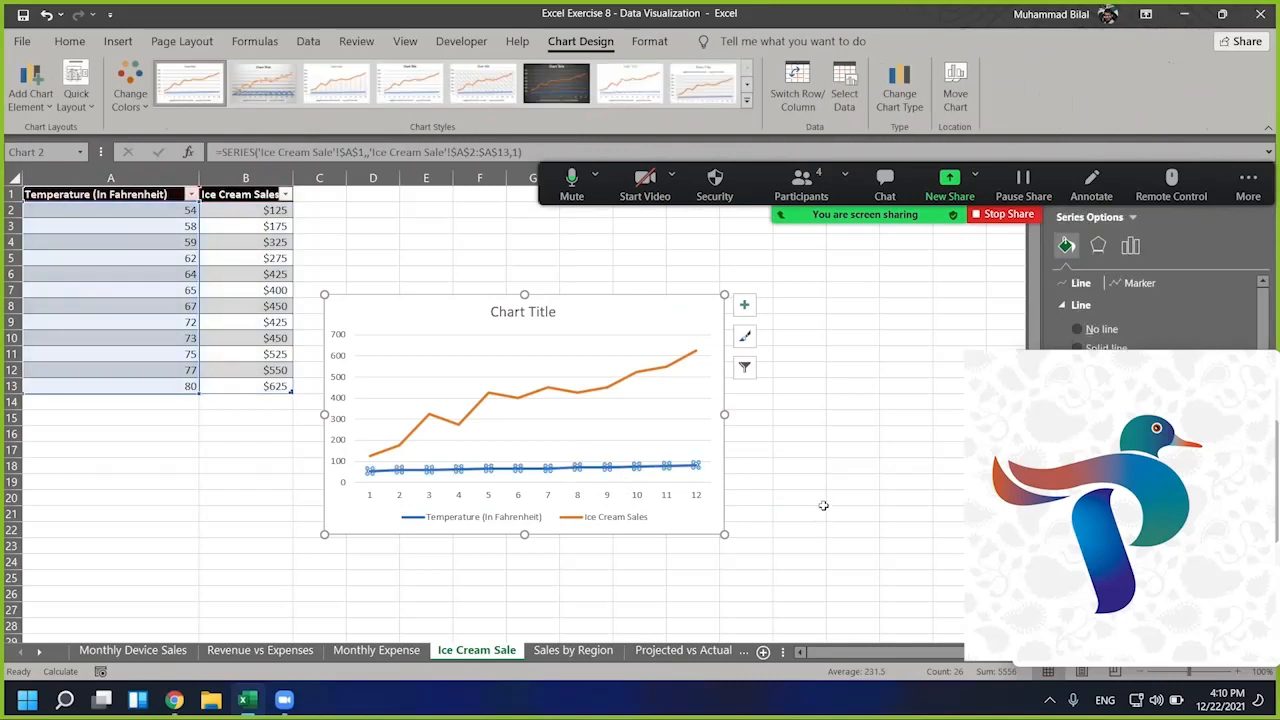
click(820, 503)
click(701, 312)
key(Delete)
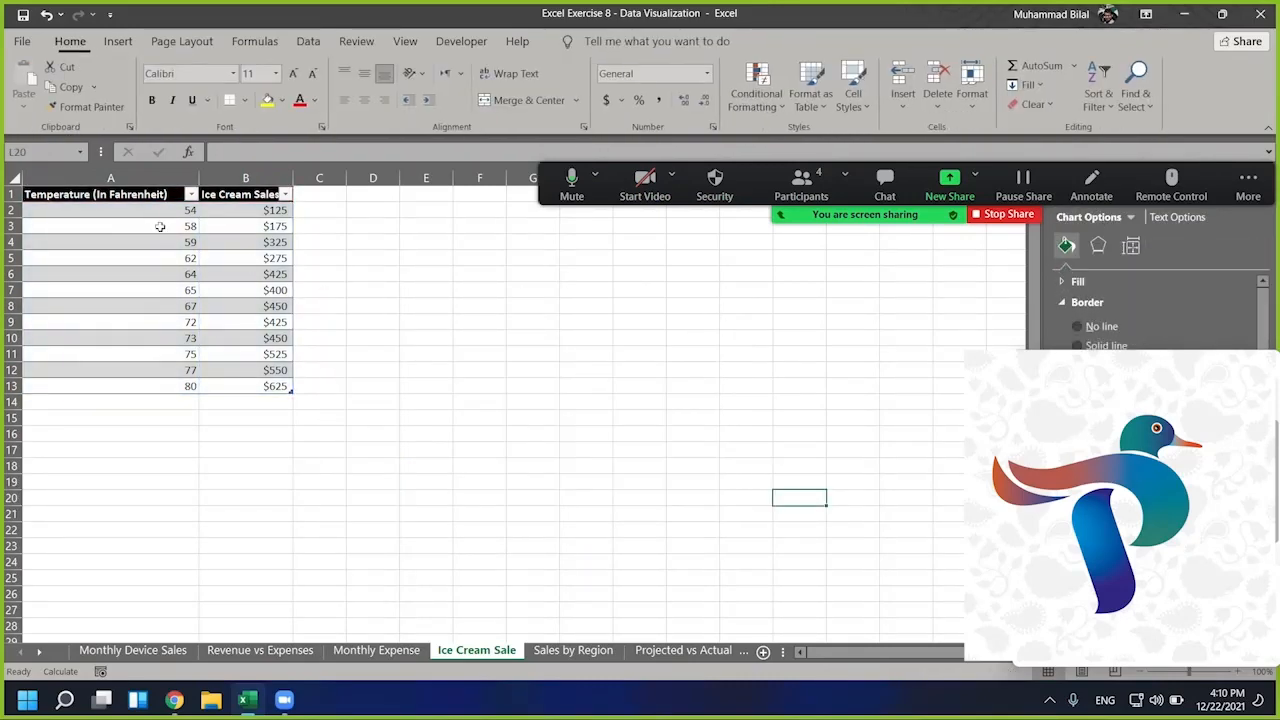
- Clear the Temperature (In Fahrenheit) header text in cell A1 of the table
click(93, 197)
key(Delete)
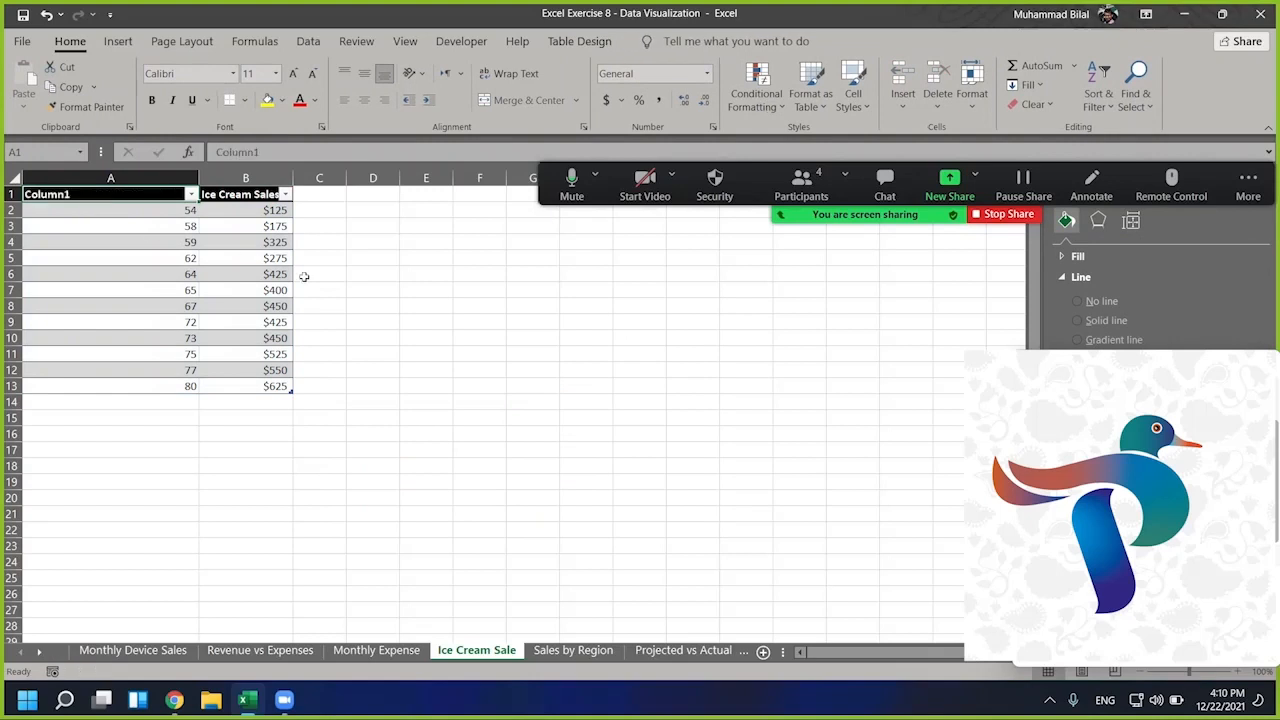
click(350, 288)
- Copy the table range A1:B13, paste it as values only starting at E1, and clear the pasted header in E1
click(111, 183)
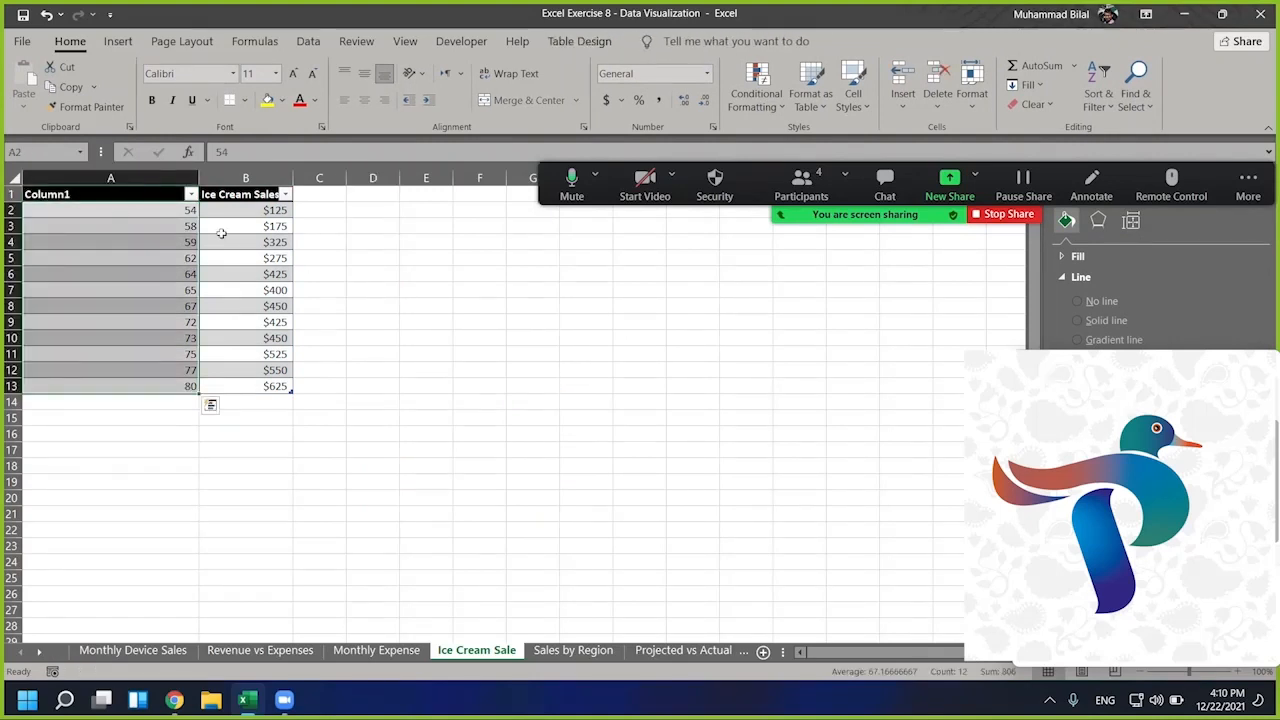
drag(150, 194, 242, 383)
key(ctrl+c)
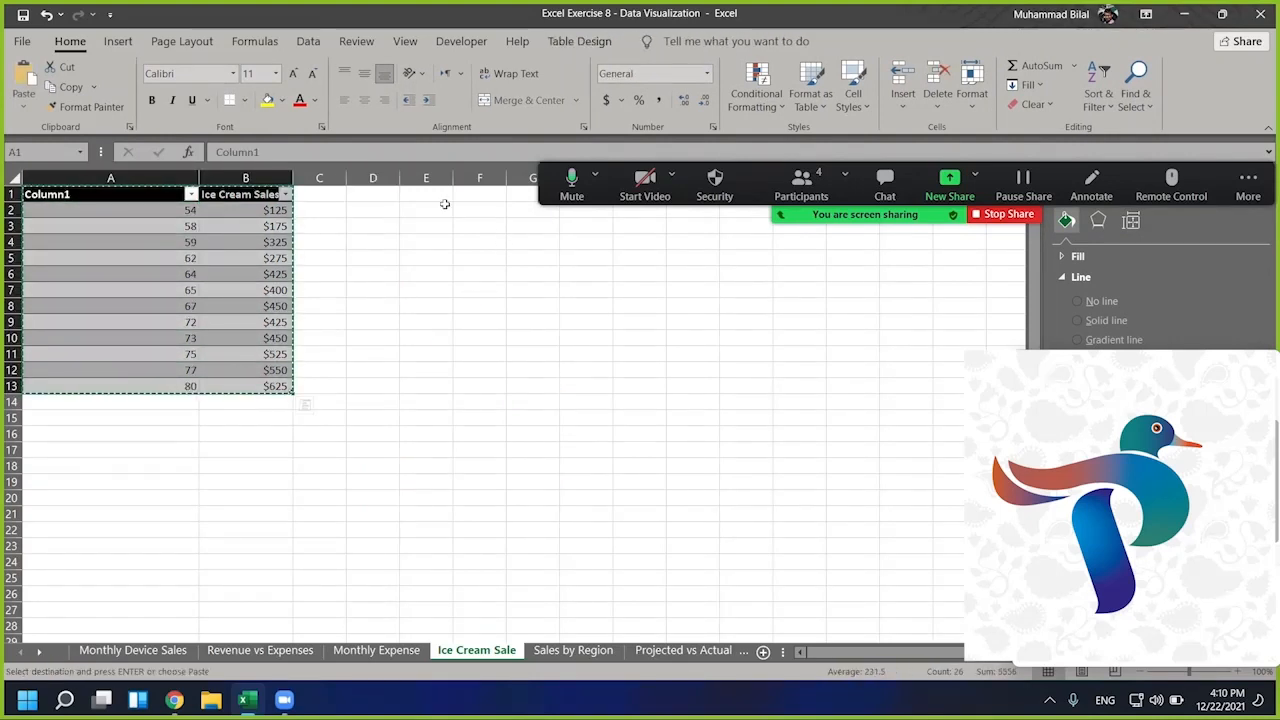
right_click(425, 193)
click(489, 282)
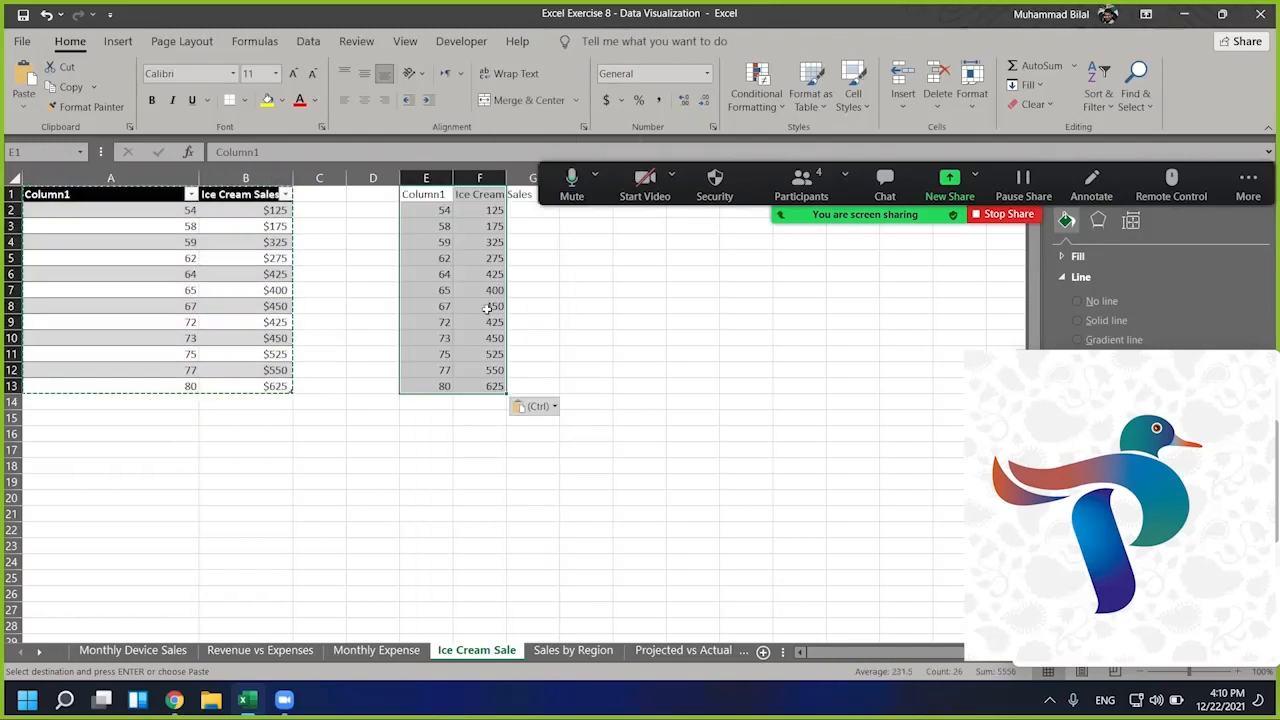
click(427, 194)
key(Delete)
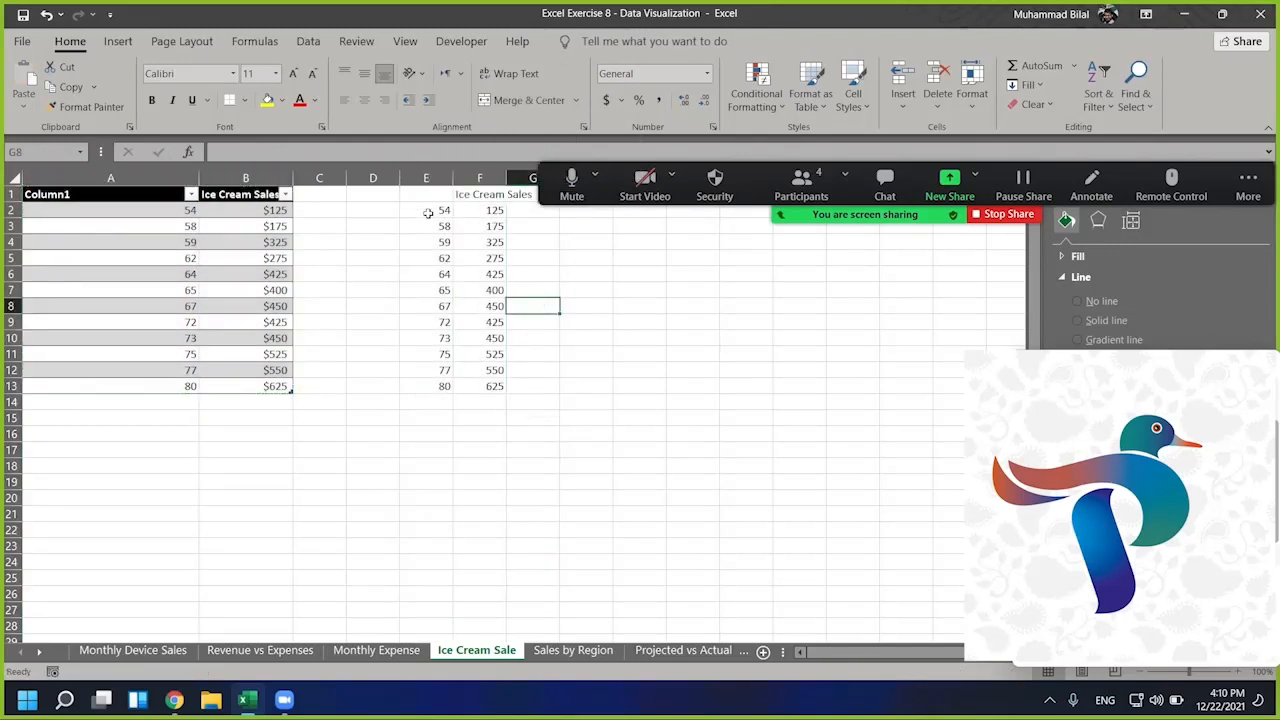
- Insert a 2-D line chart from the pasted data in E1:F13
drag(427, 196, 505, 390)
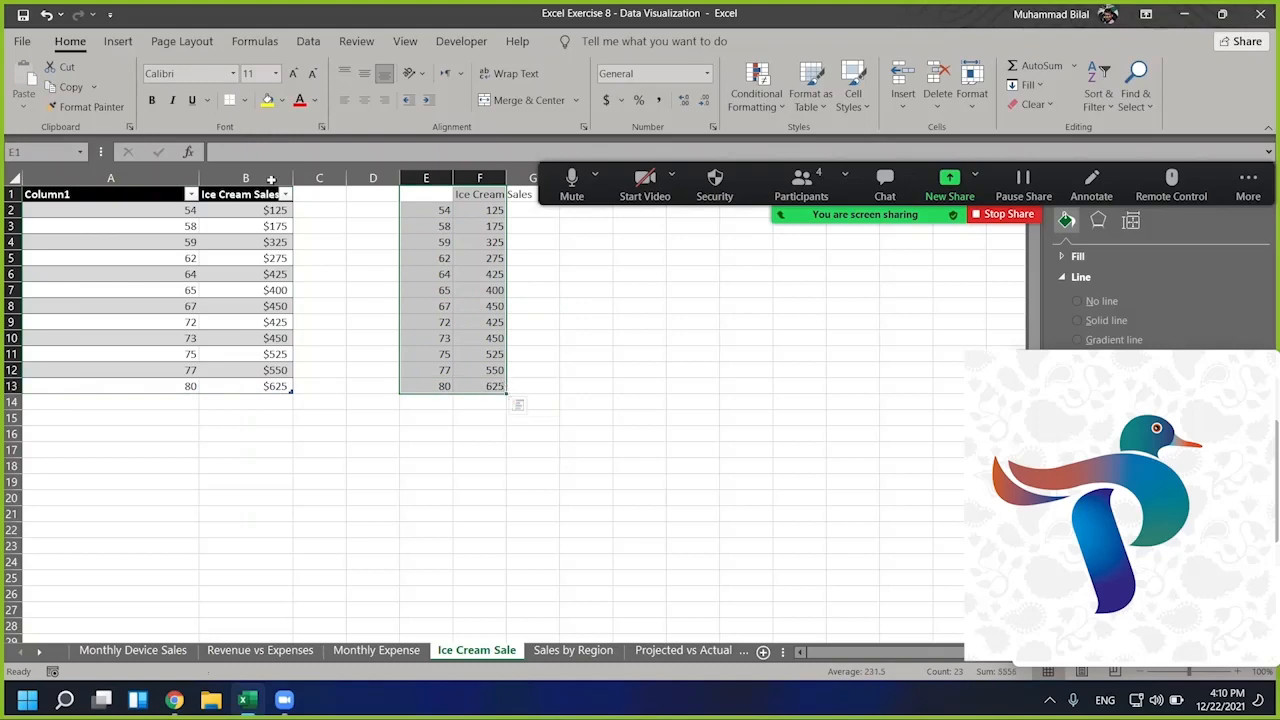
click(118, 41)
click(542, 99)
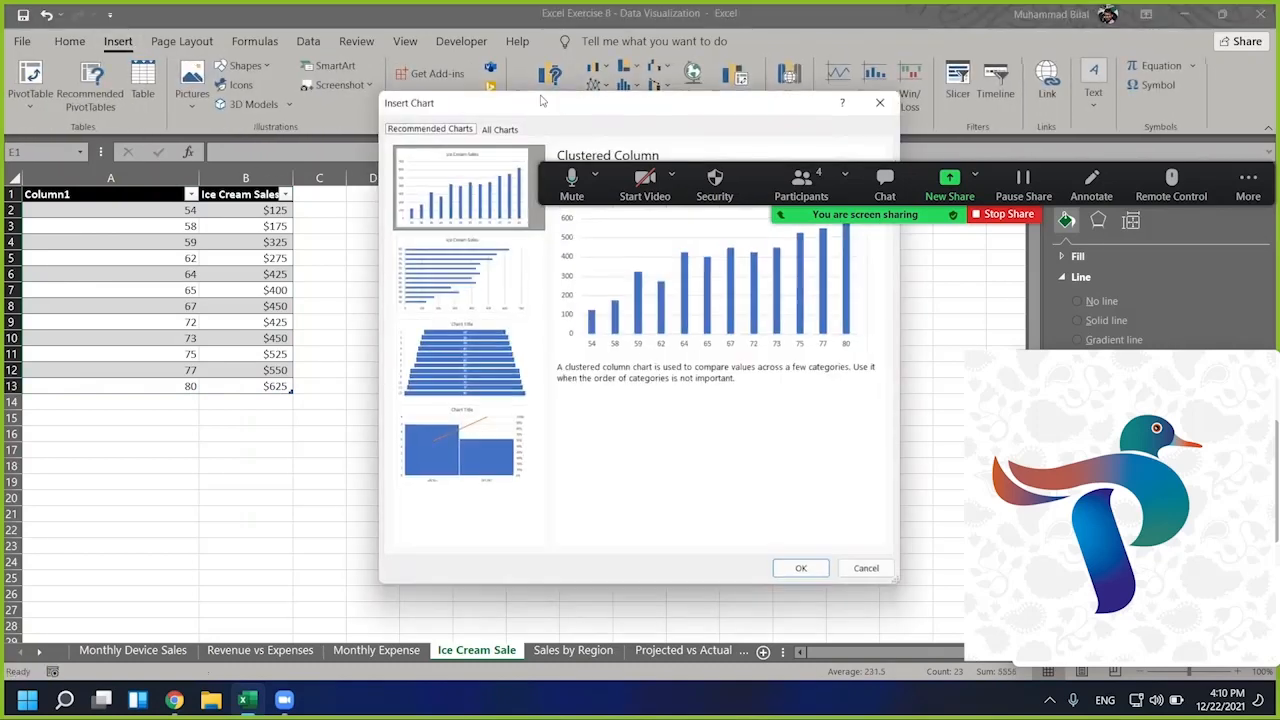
key(Escape)
click(600, 85)
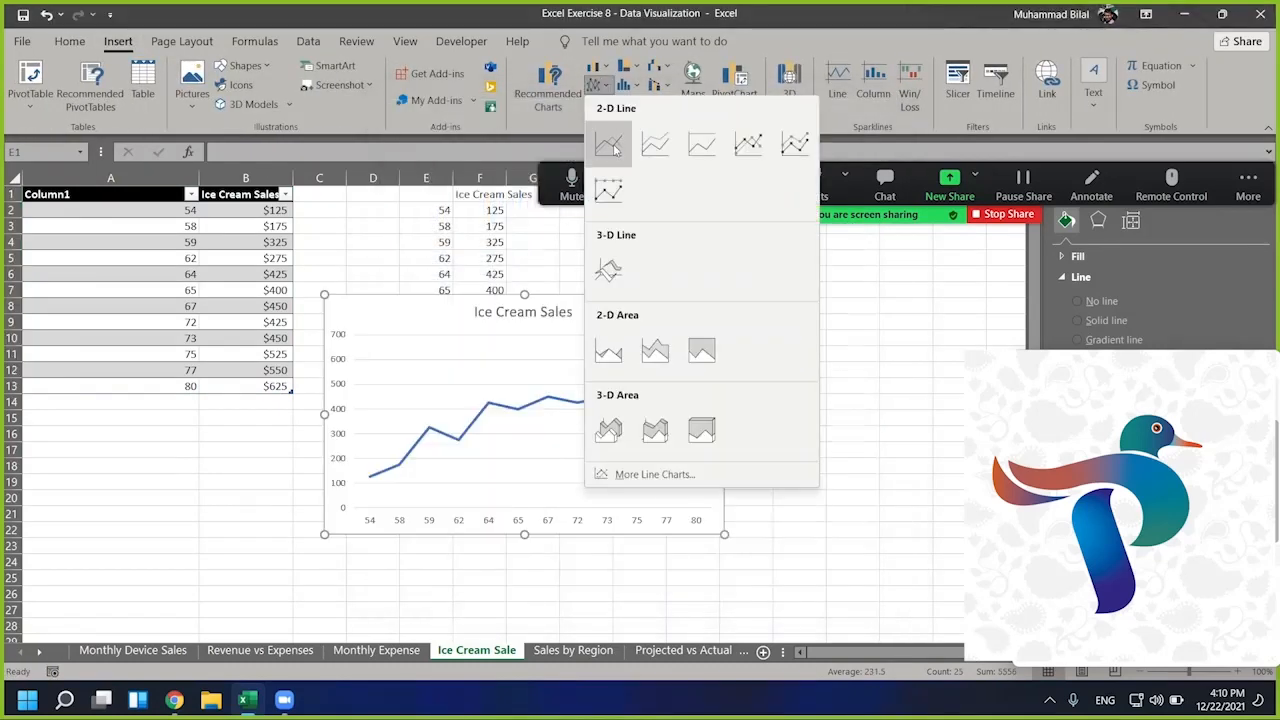
click(609, 143)
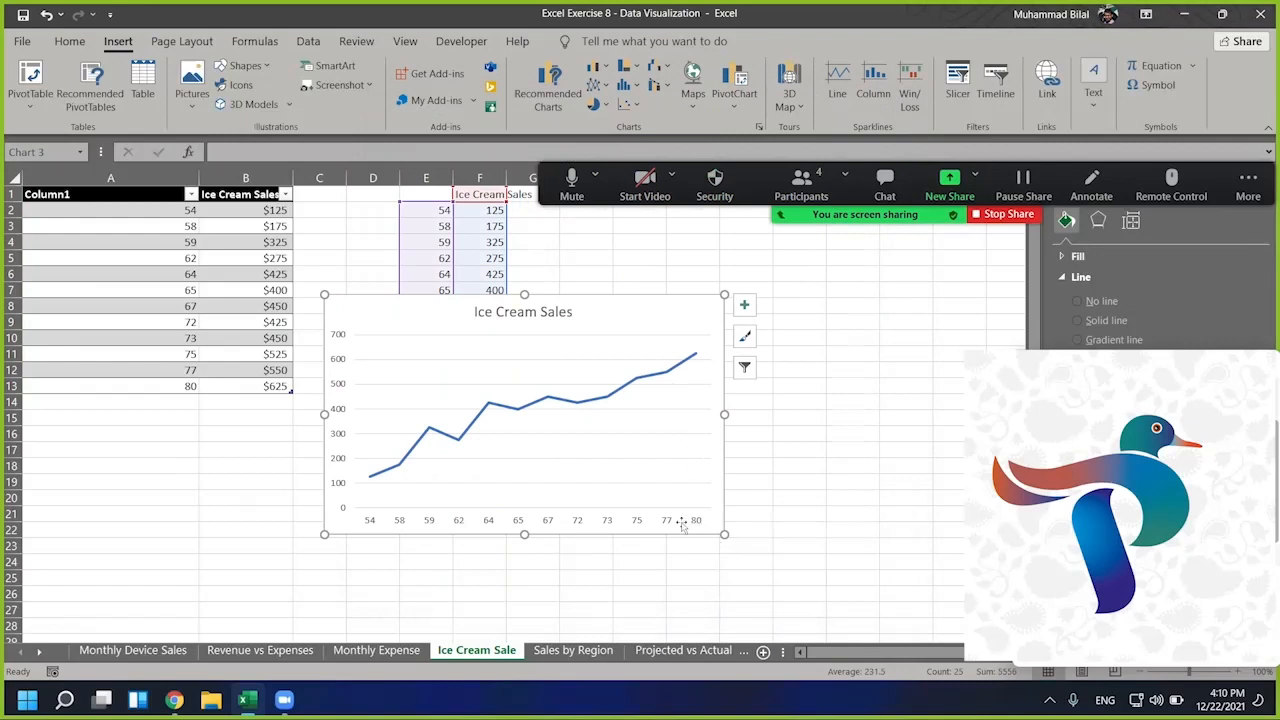